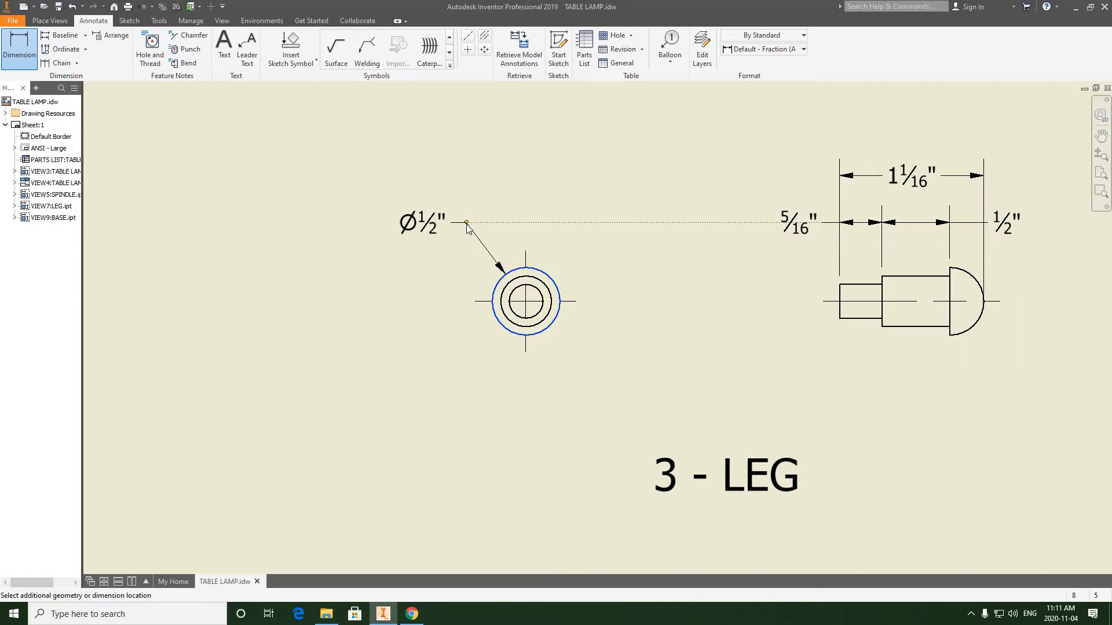
Place the diameter dimension of the leg's outermost circle above and to the left of the end view.
left_click(430, 242)
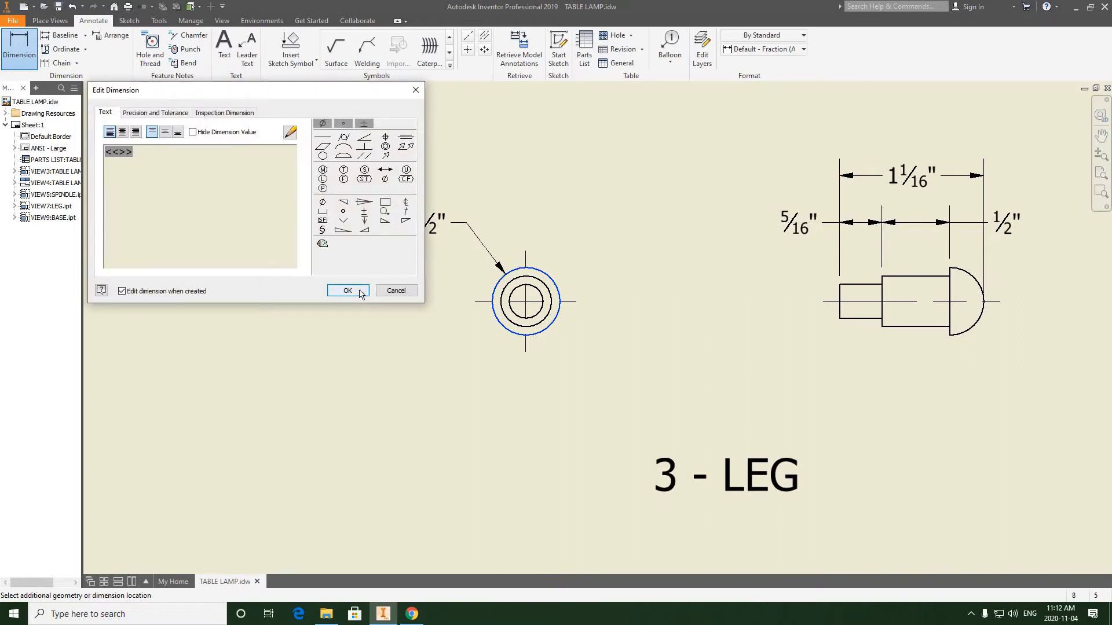
left_click(358, 291)
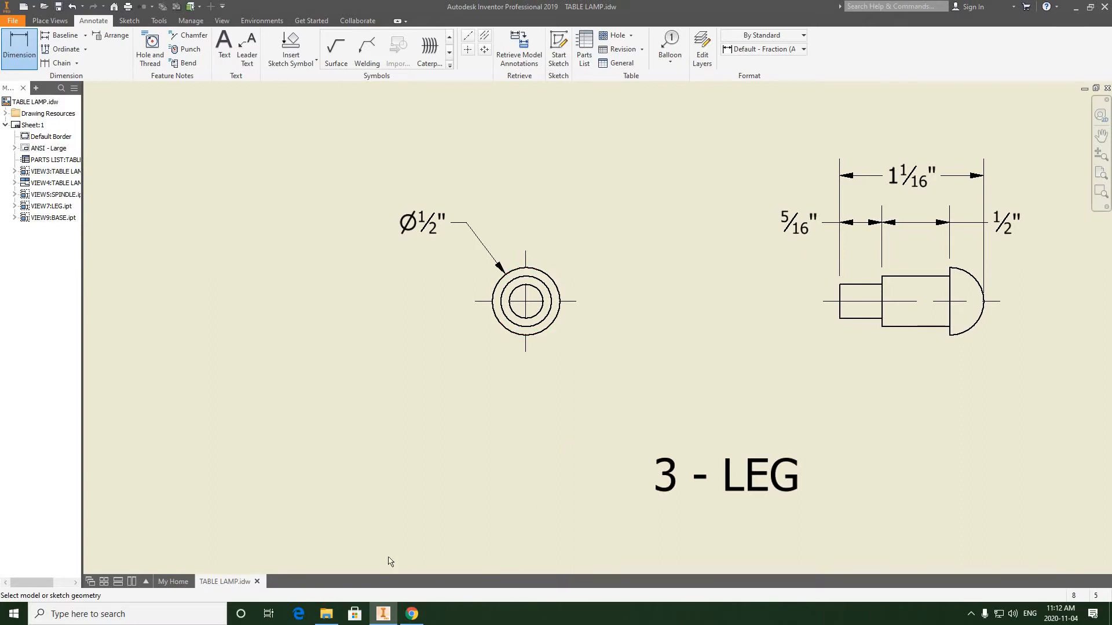
Consult the leg detail on the shop drawing in Chrome, and dimension the diameter of the middle circle in the leg's end view.
left_click(408, 615)
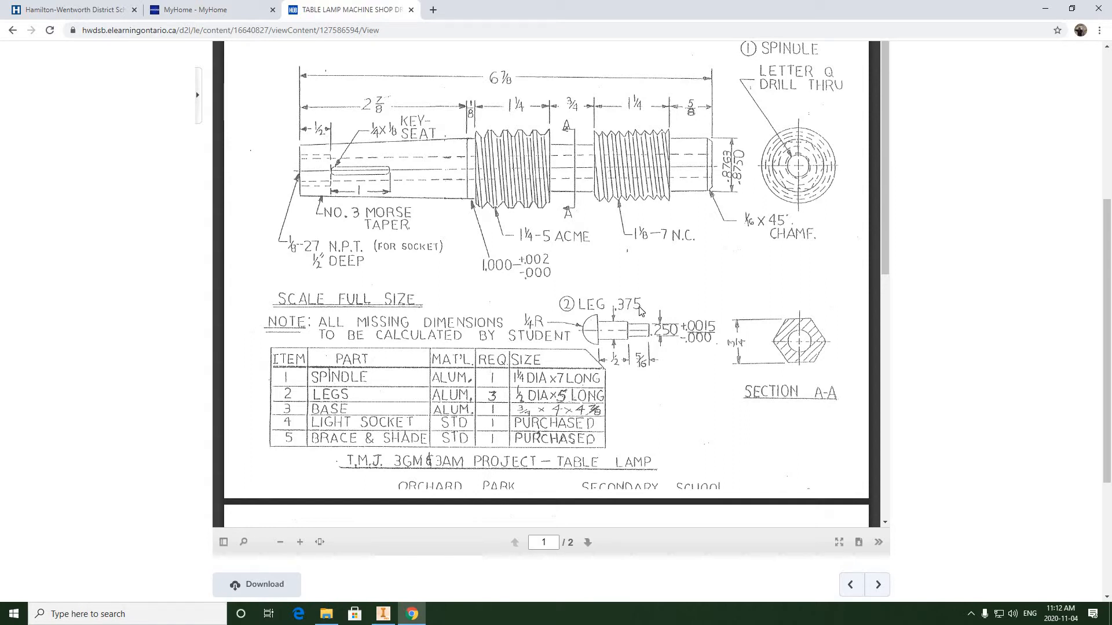
left_click(384, 614)
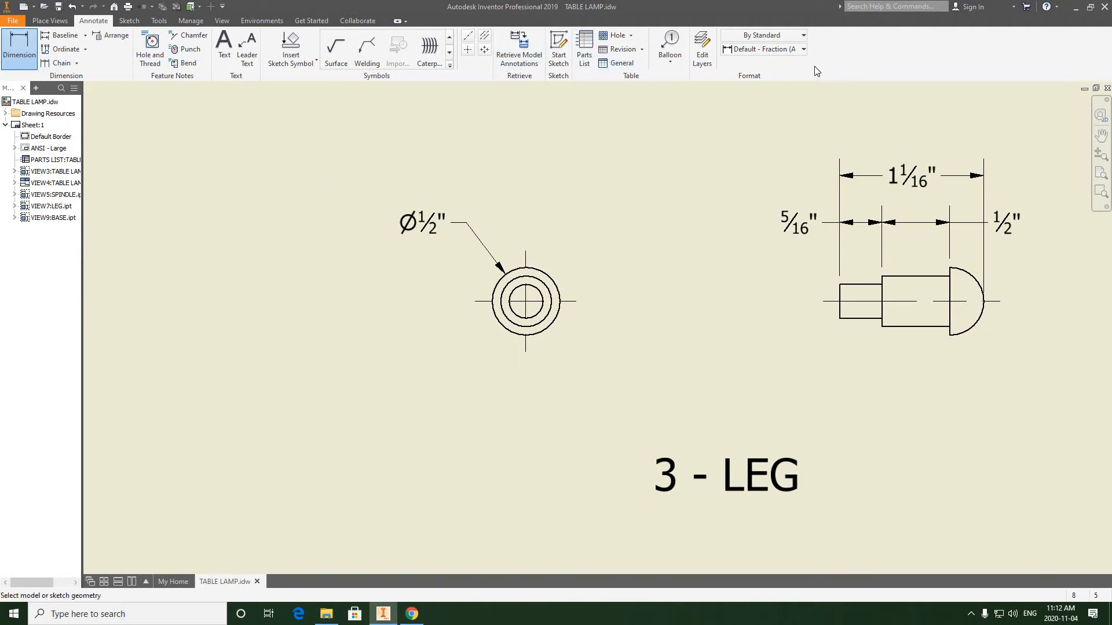
left_click(35, 56)
left_click(508, 320)
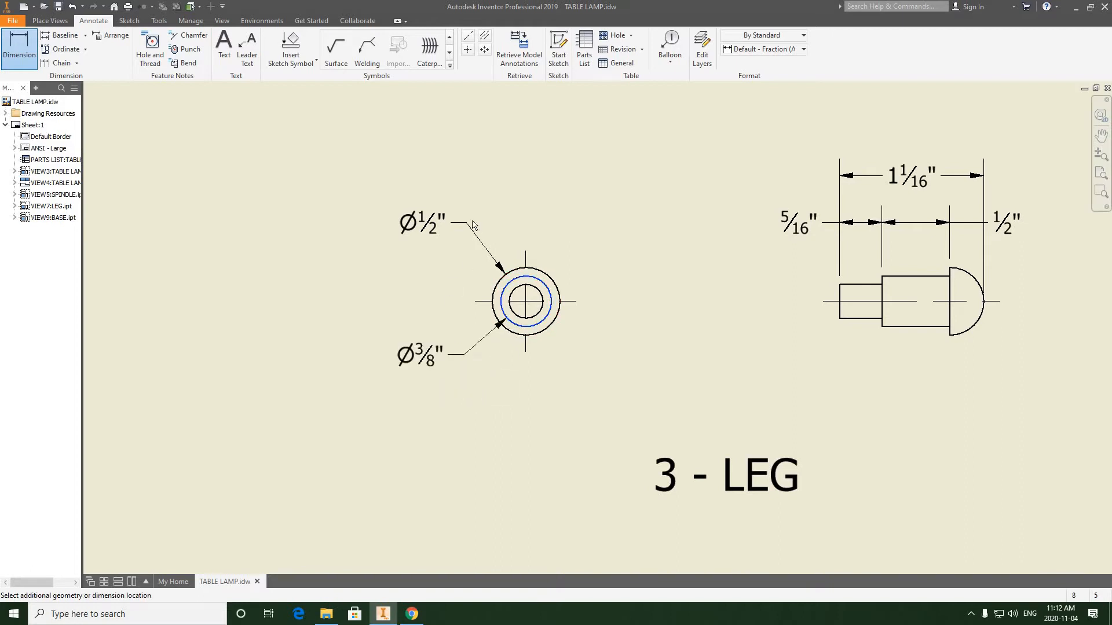
left_click(470, 403)
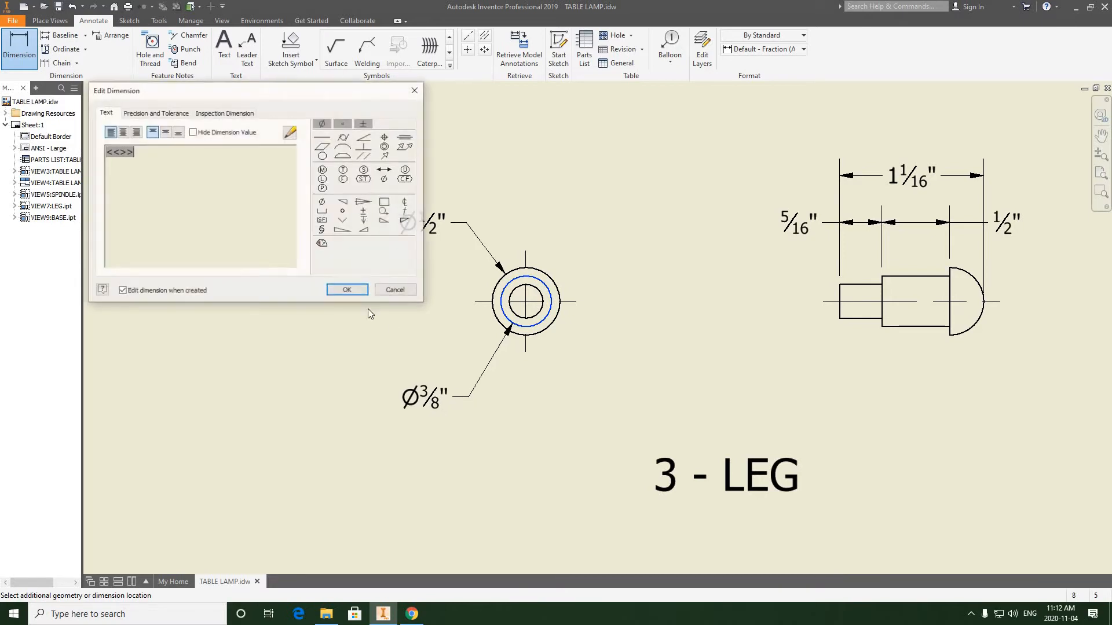
left_click(355, 293)
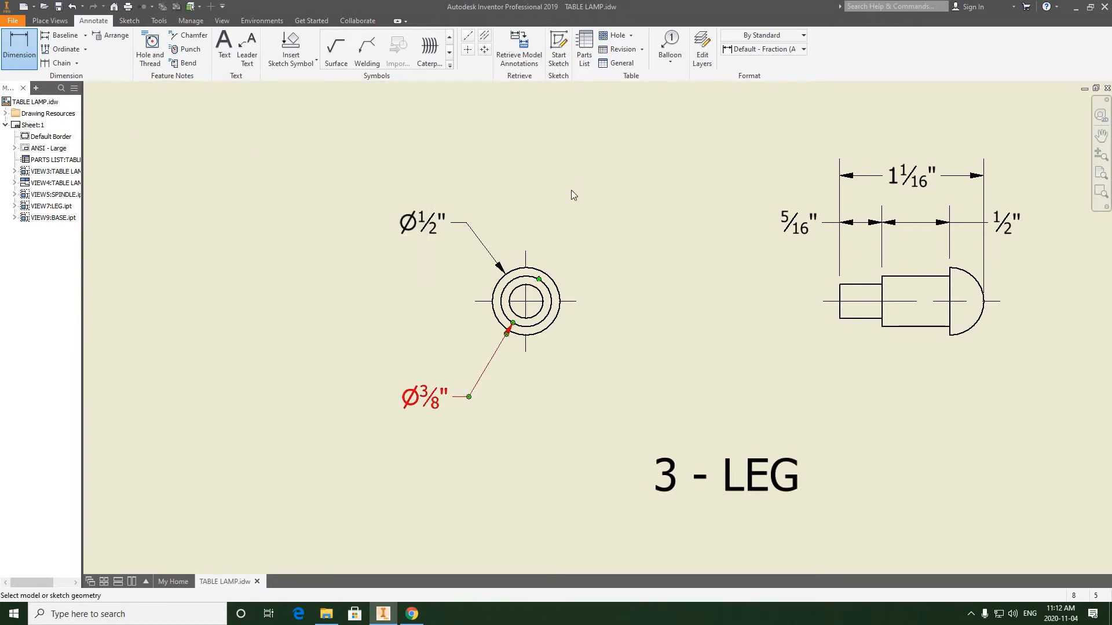
left_click(406, 294)
right_click(406, 294)
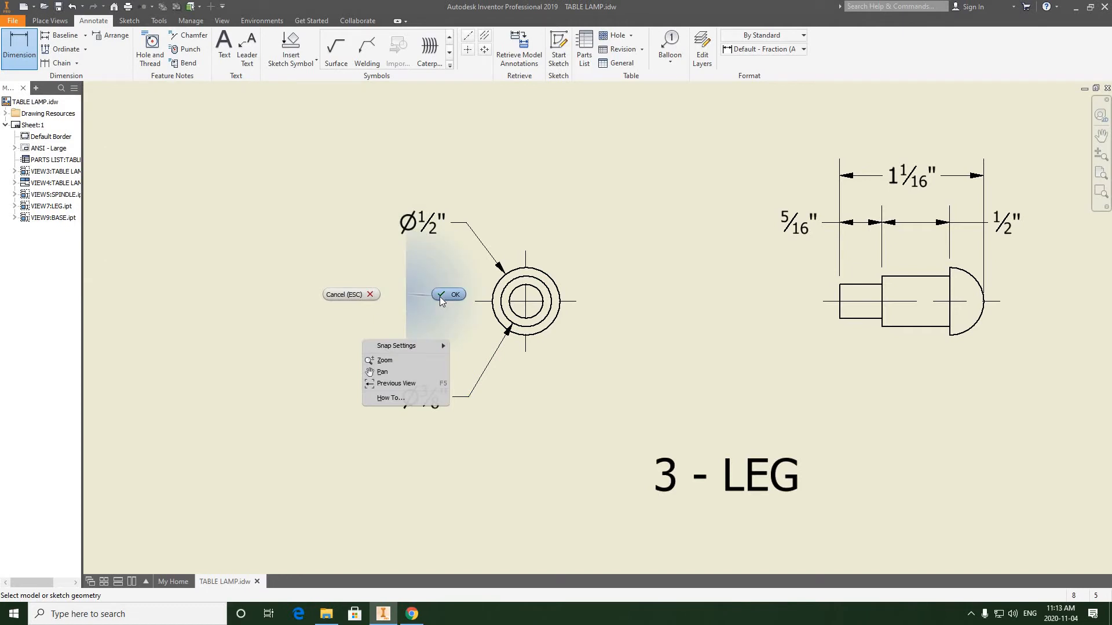
left_click(442, 295)
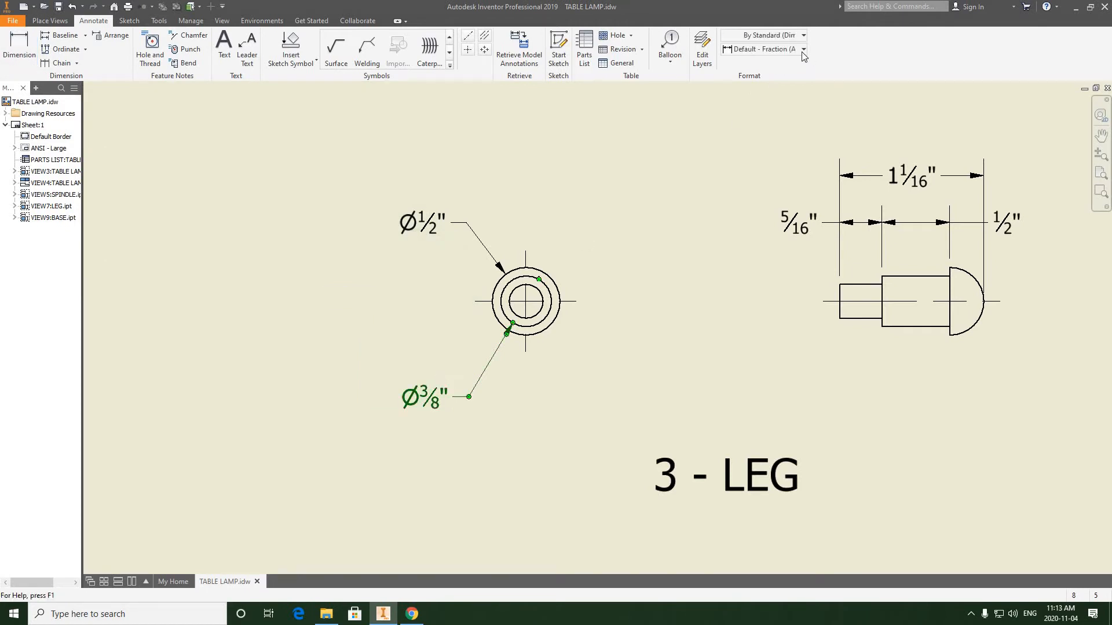
Change the middle circle's diameter dimension to the By Standard dimension style.
left_click(776, 50)
left_click(752, 63)
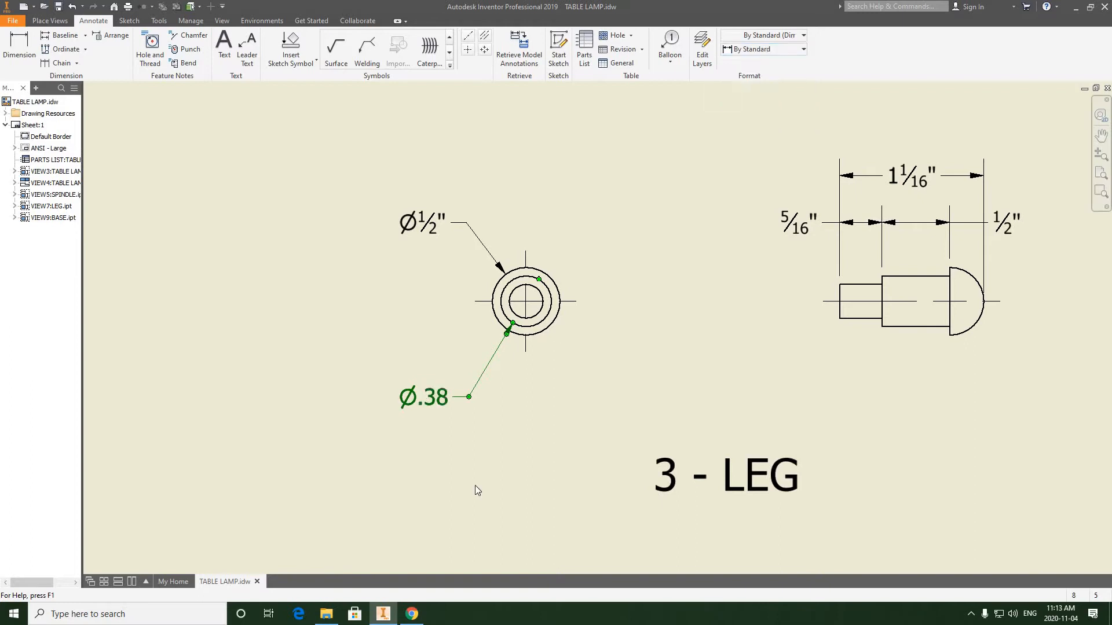
key("Escape")
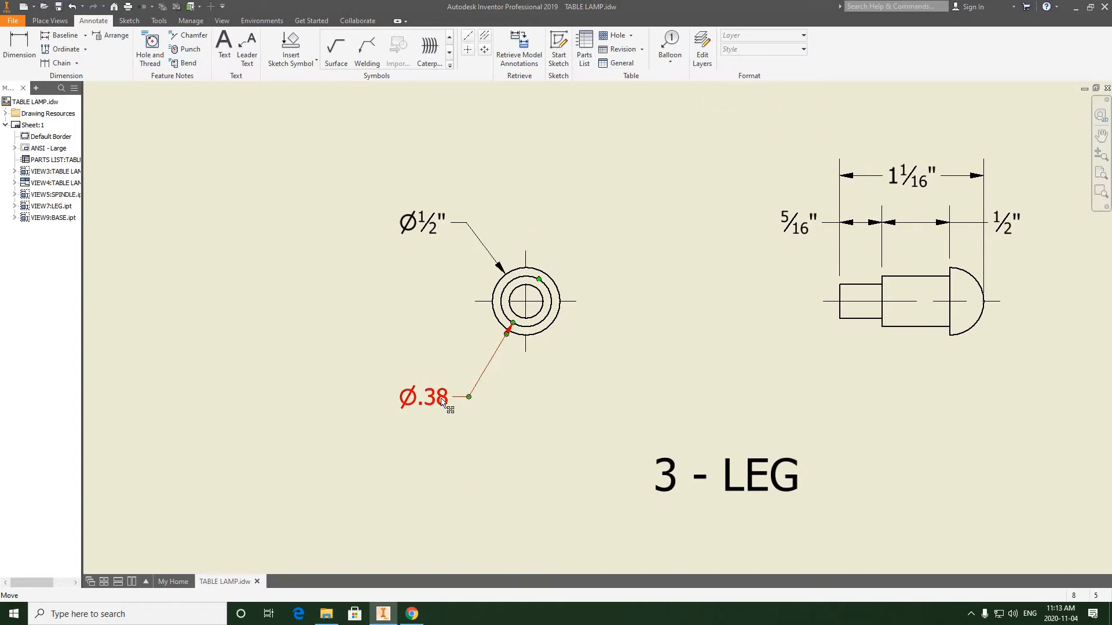
Set the primary unit precision of the middle circle's diameter dimension to three decimals (3.123).
double_click(441, 397)
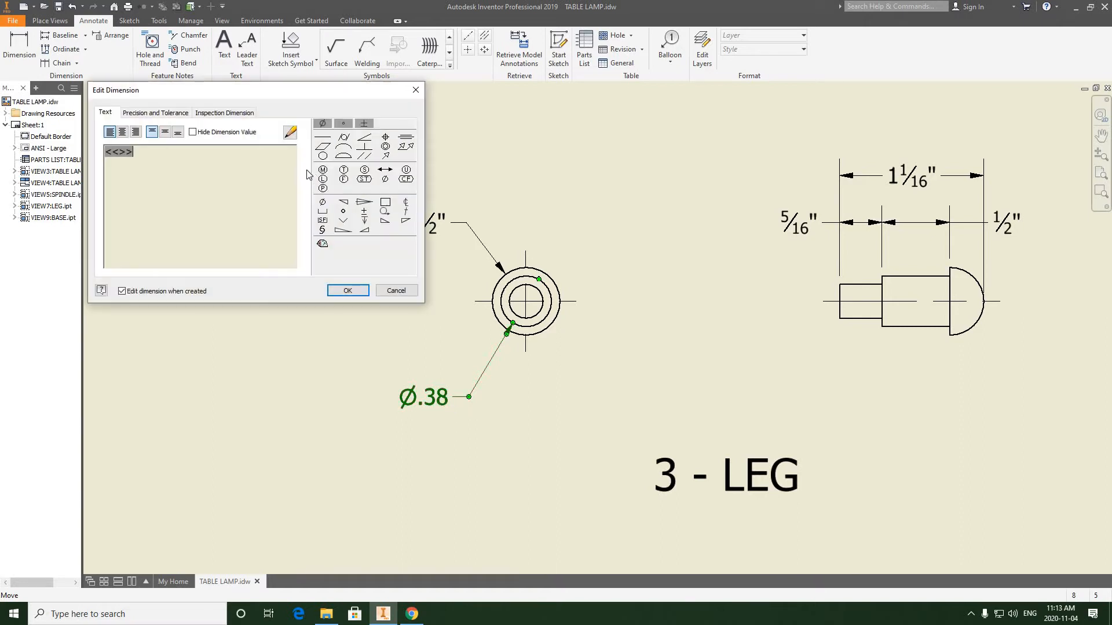
left_click(153, 114)
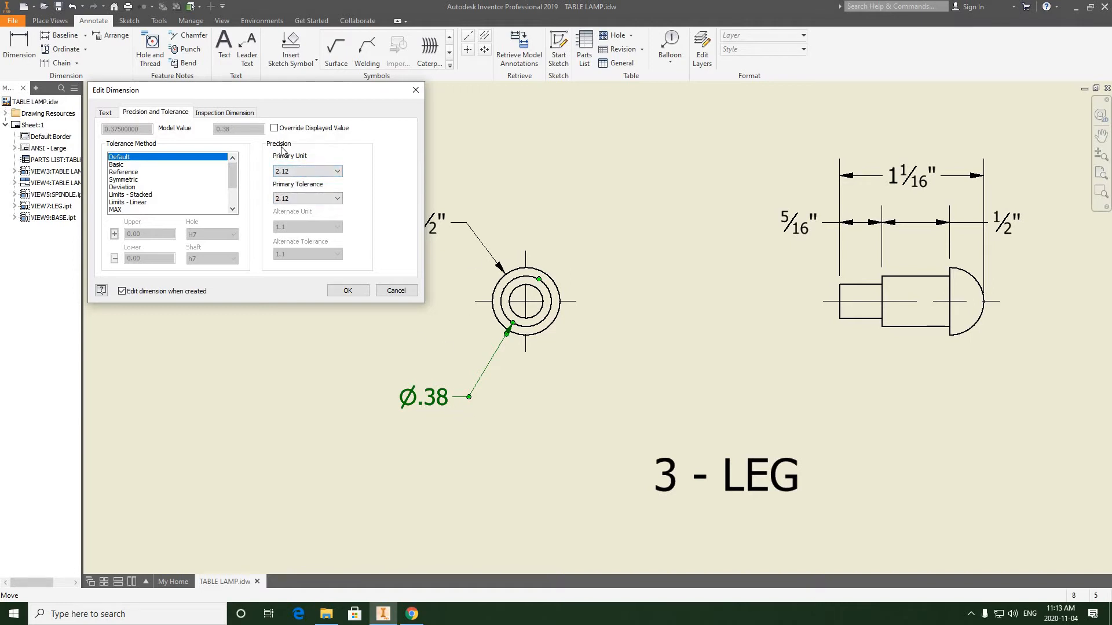
left_click(337, 171)
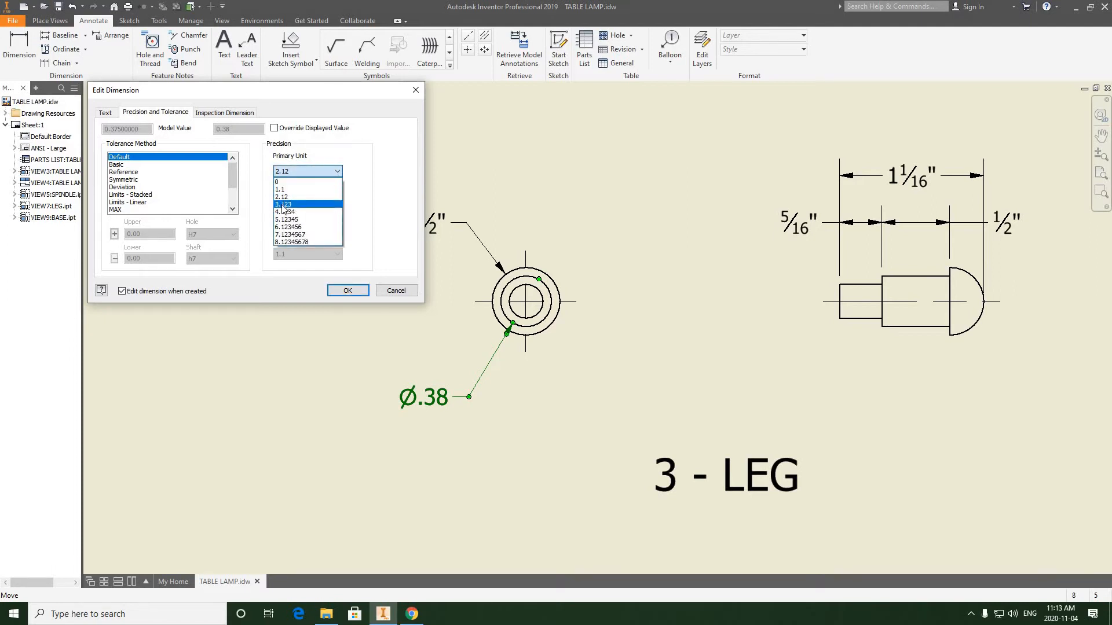
left_click(284, 205)
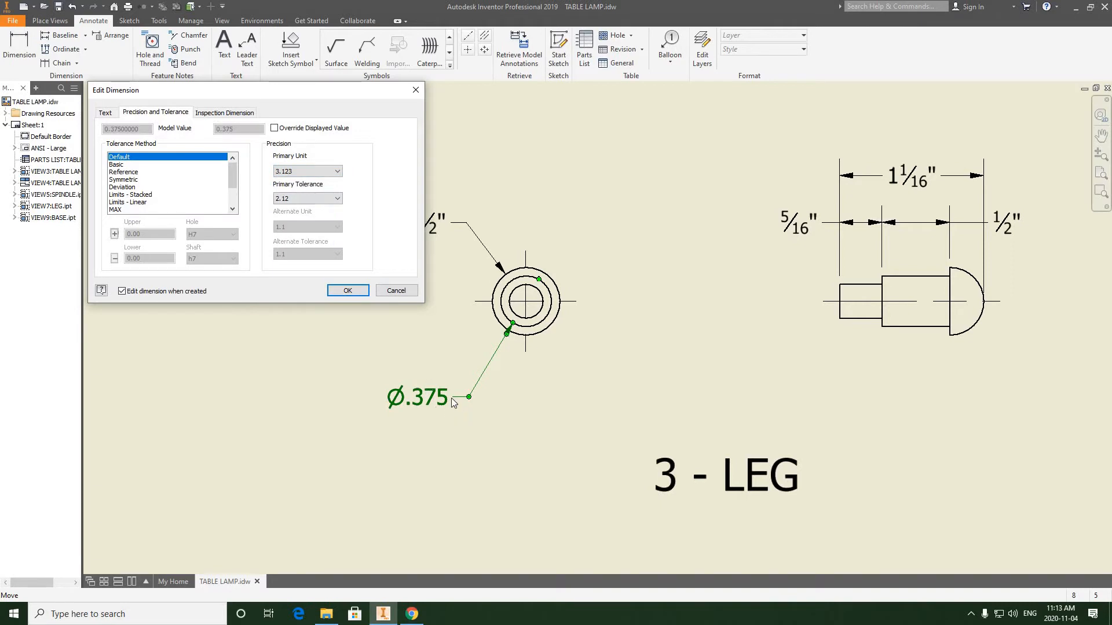
left_click(349, 290)
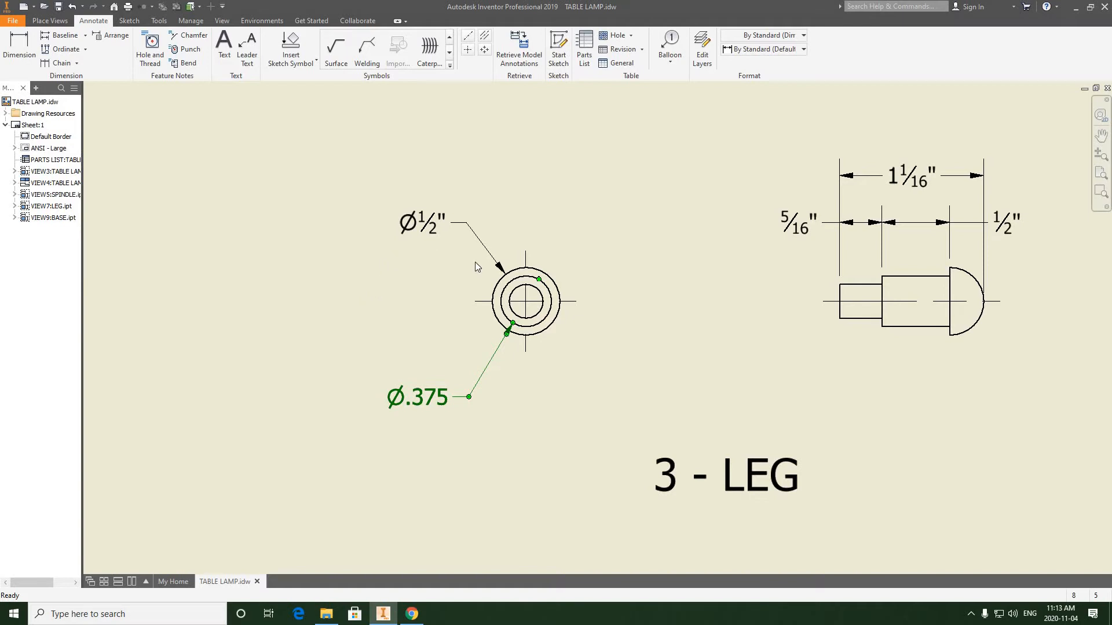
left_click(277, 290)
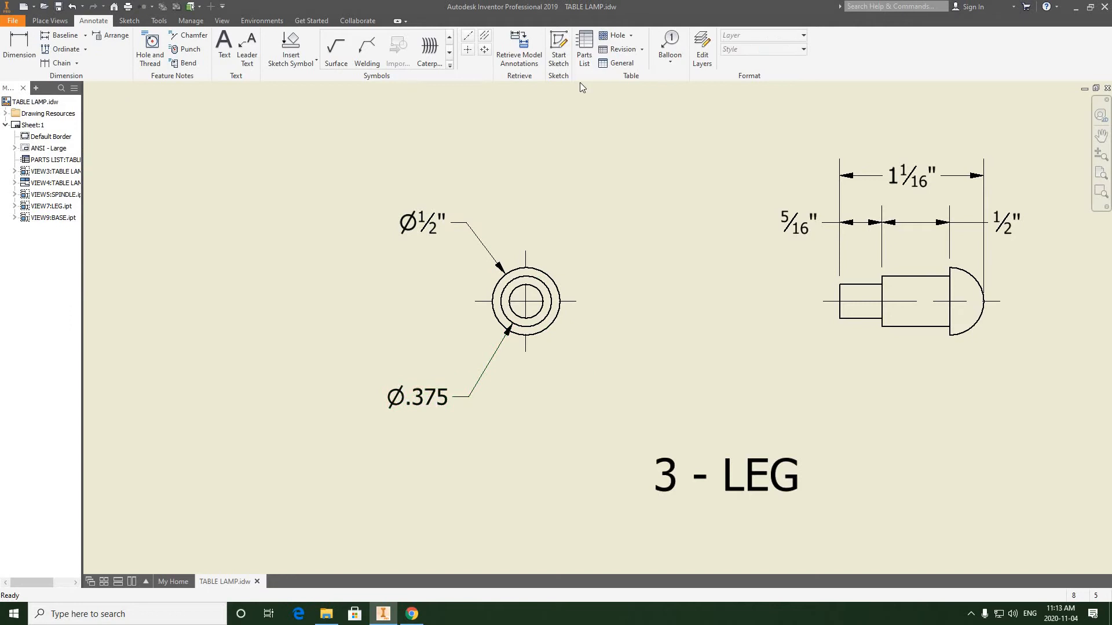
Dimension the diameter of the leg's innermost circle with a primary unit precision of three decimals (3.123).
key("d")
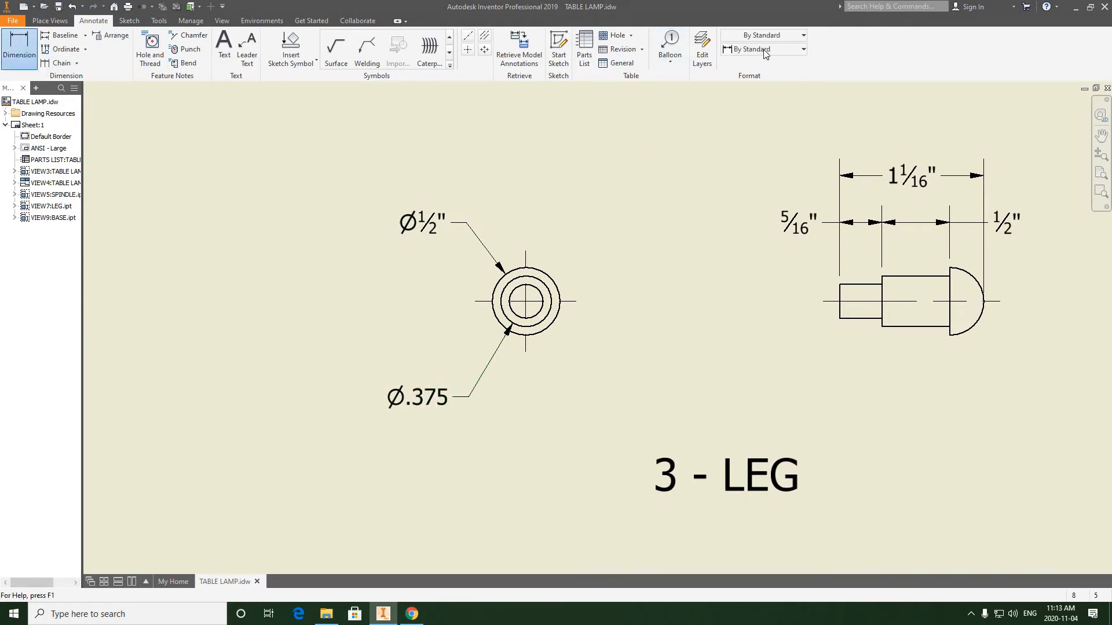
left_click(510, 299)
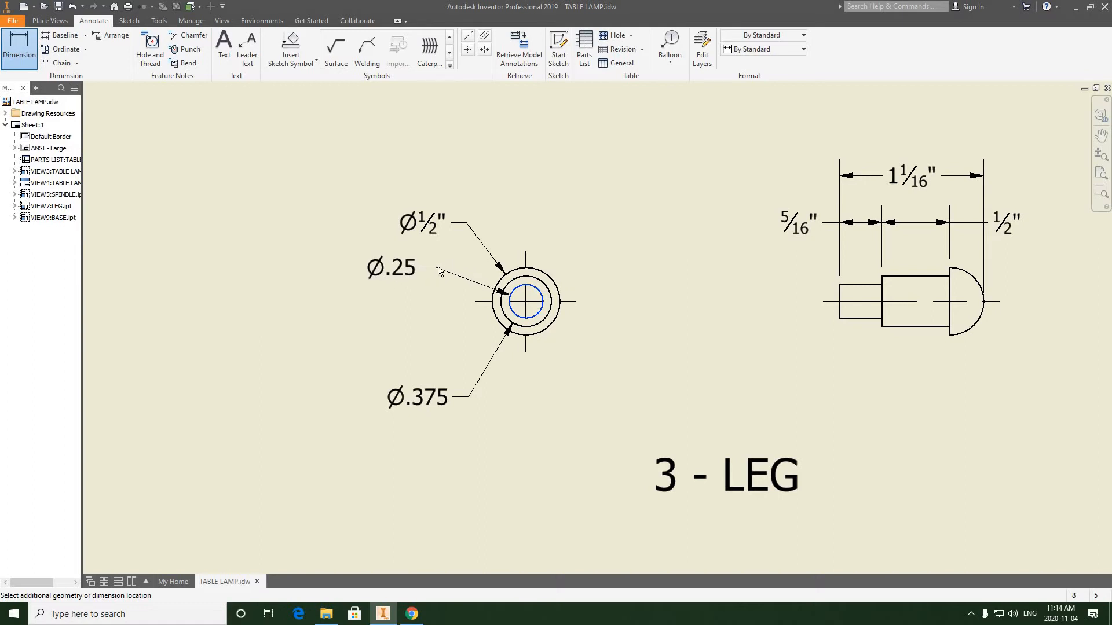
left_click(439, 271)
left_click(155, 112)
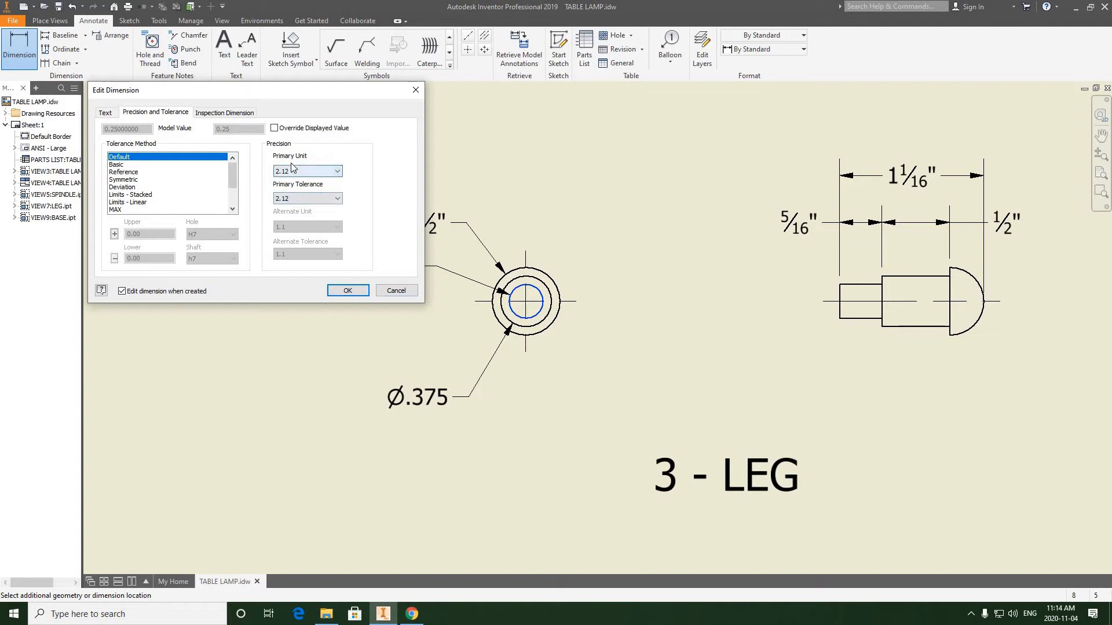
left_click(338, 172)
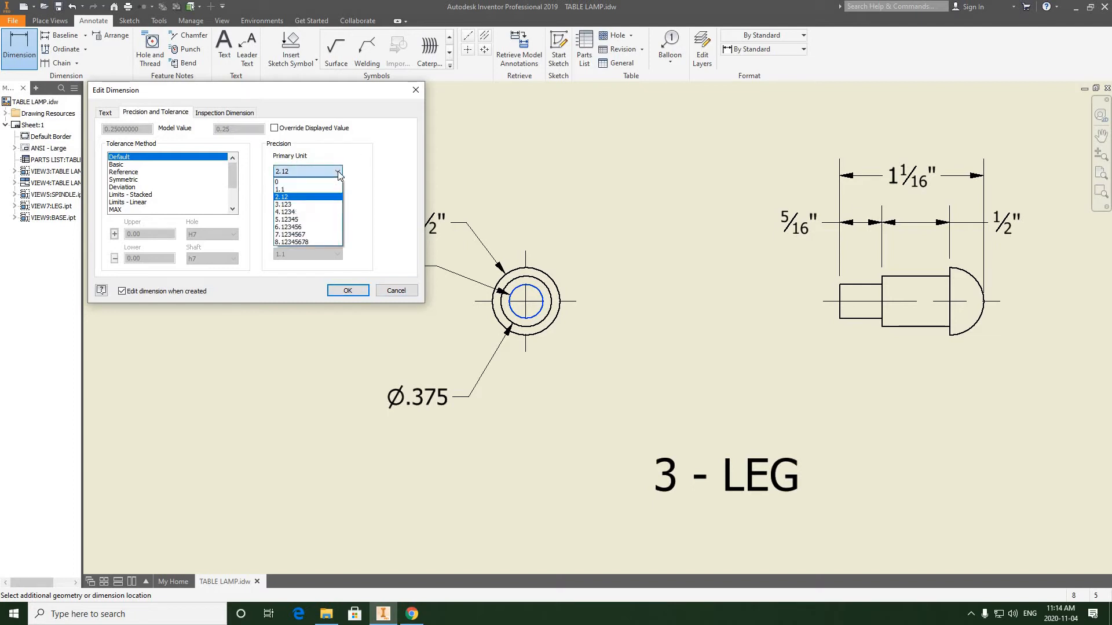
left_click(285, 205)
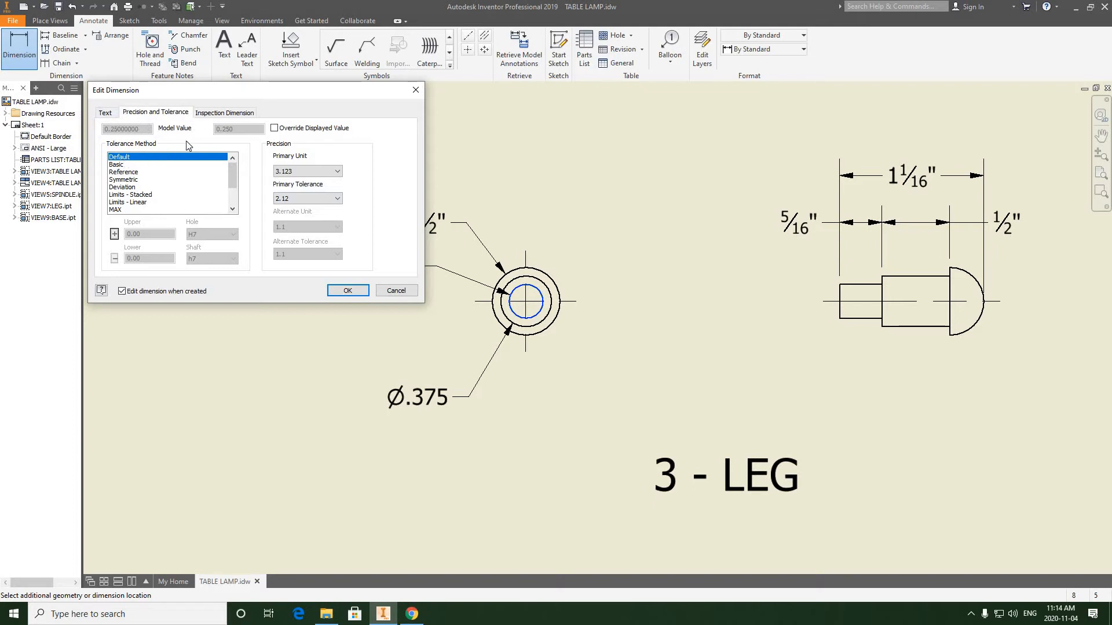
Set the tolerance method of the innermost circle's diameter dimension to Deviation, keeping the dimension in view.
mouse_move(284, 100)
left_mouse_down()
mouse_move(524, 135)
mouse_move(777, 139)
mouse_move(788, 128)
mouse_move(779, 156)
left_mouse_up()
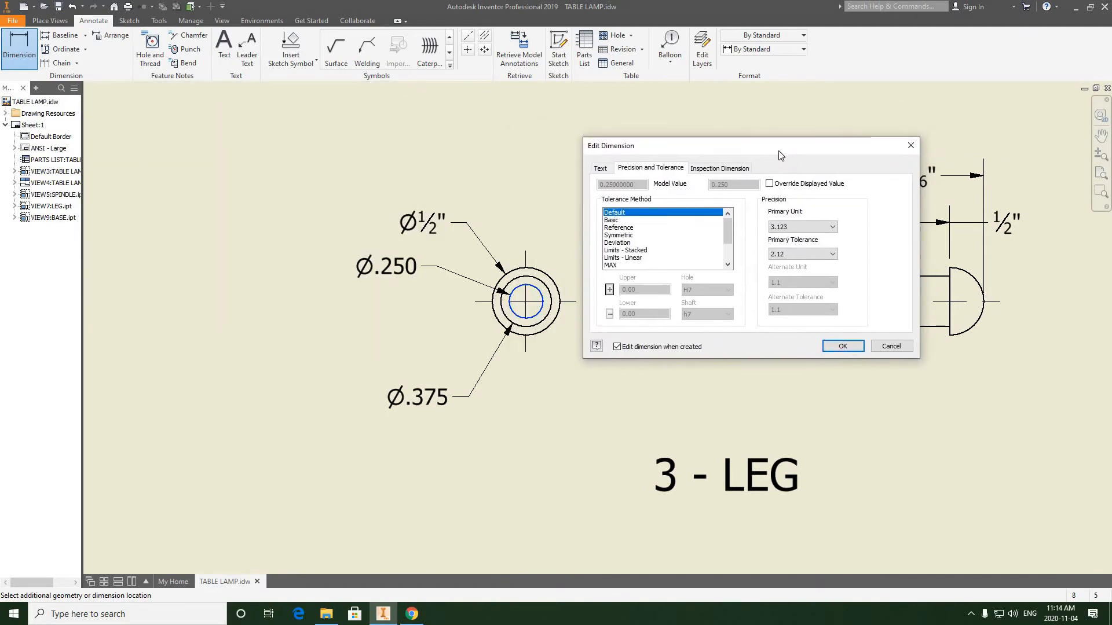
left_click(612, 221)
left_click(614, 229)
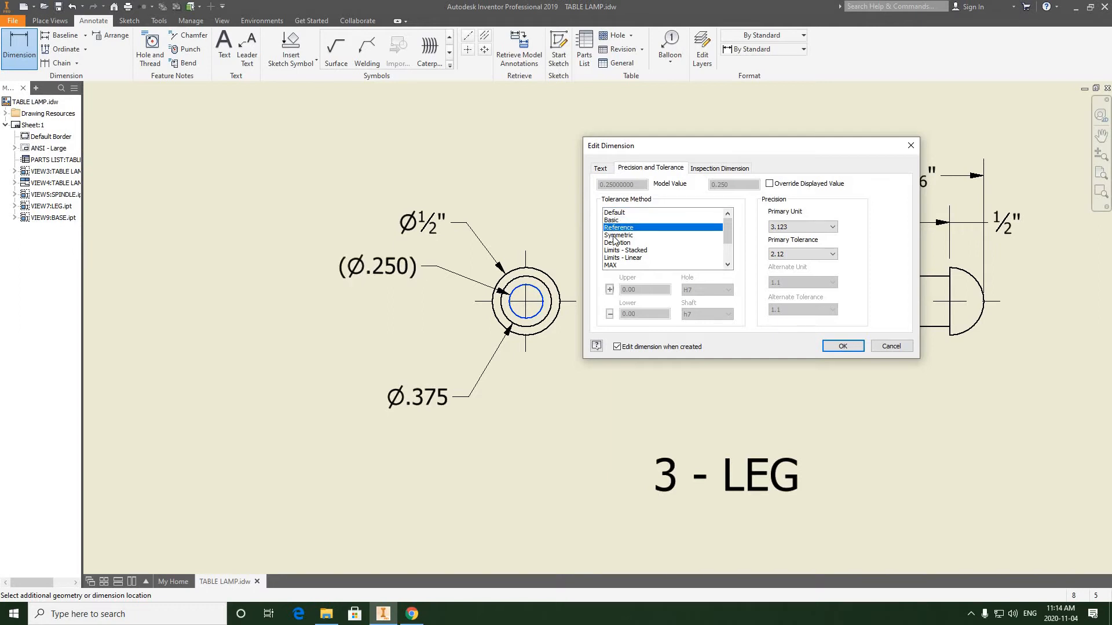
left_click(616, 236)
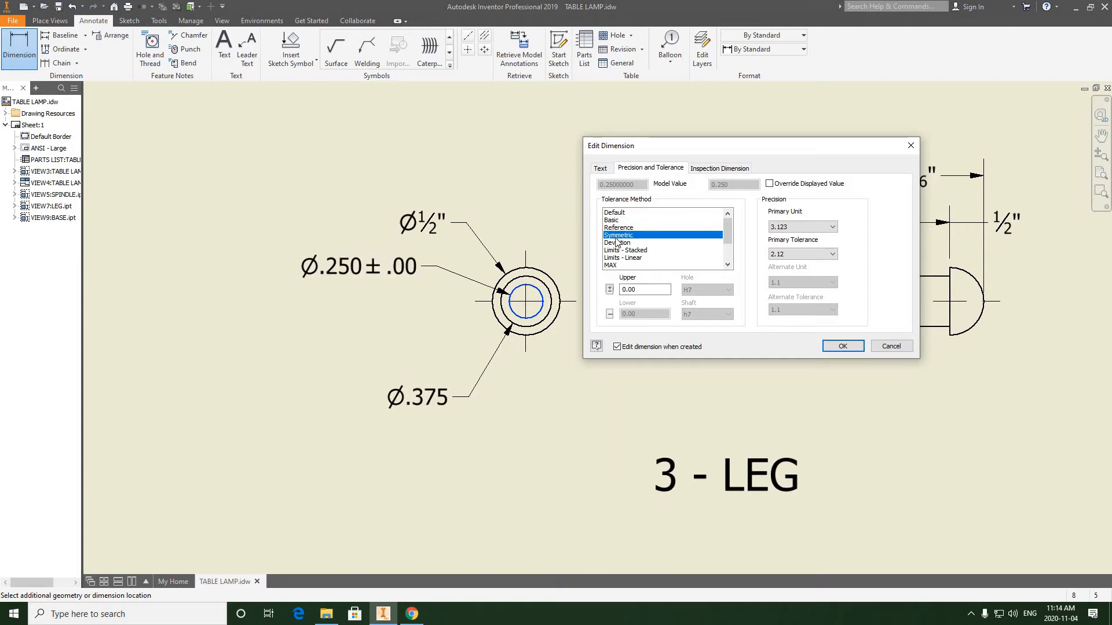
left_click(618, 244)
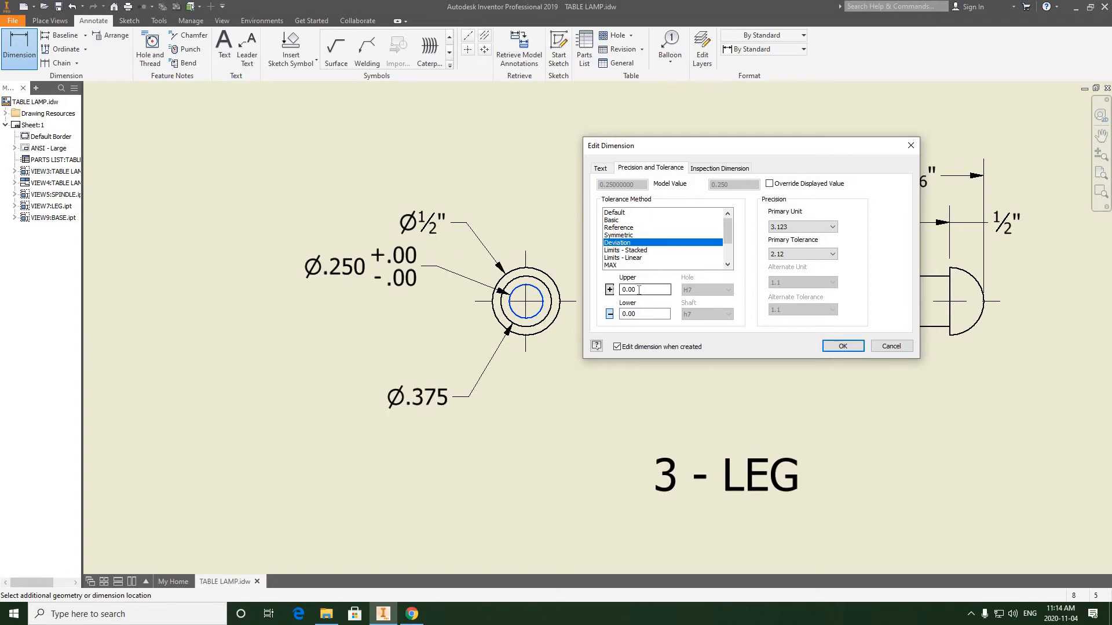
Give the innermost diameter a four-decimal tolerance precision (4.1234) and an upper deviation of 0.0015, and finish dimensioning.
left_click(833, 255)
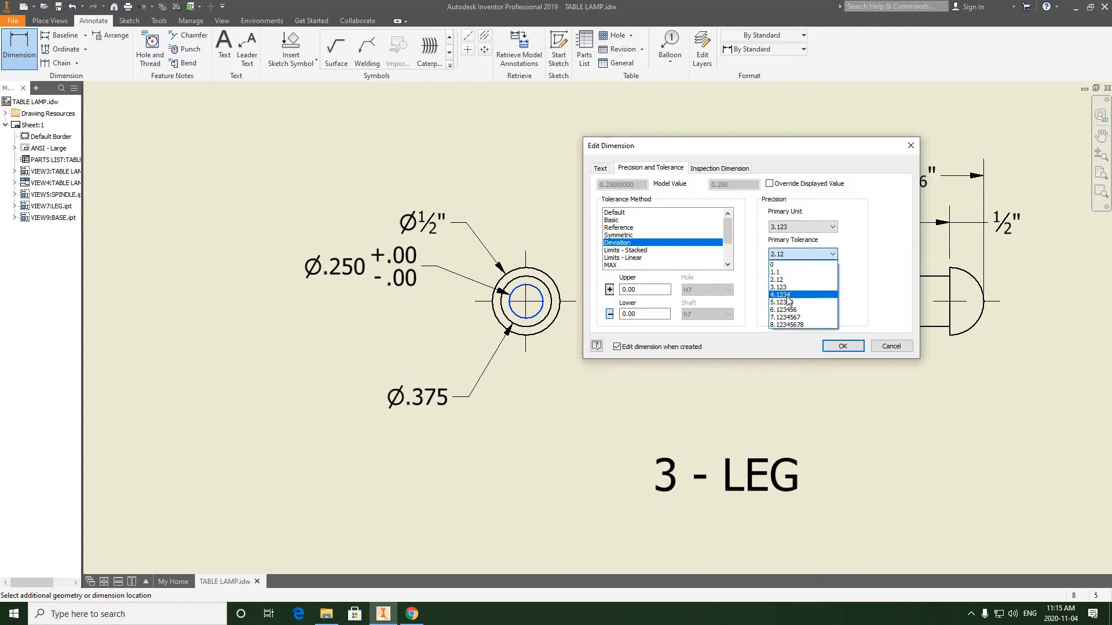
left_click(787, 297)
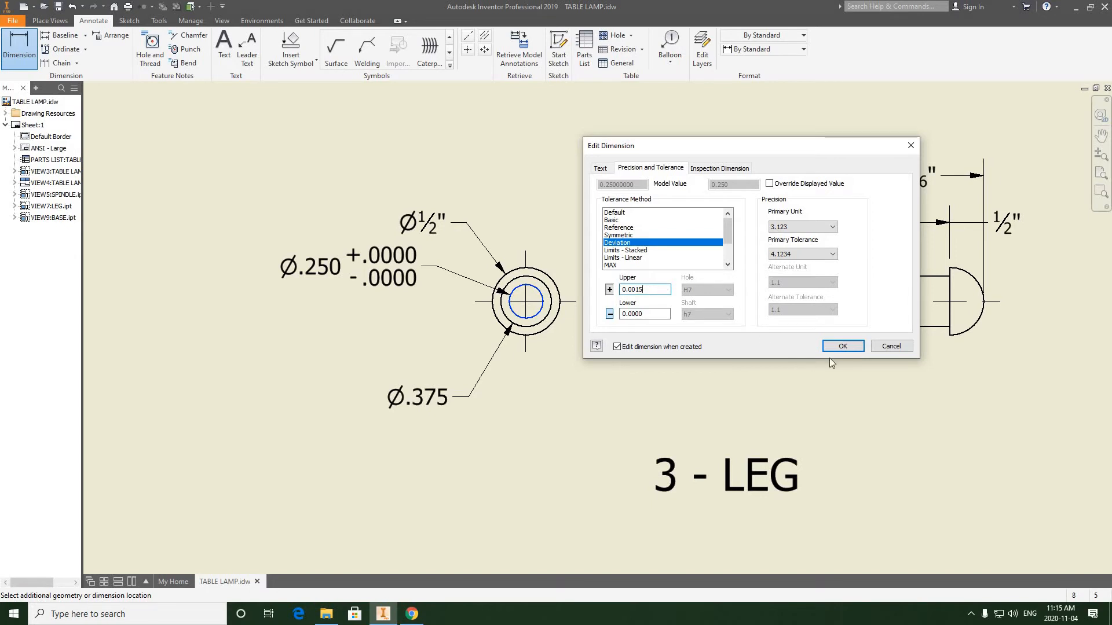
left_click(845, 347)
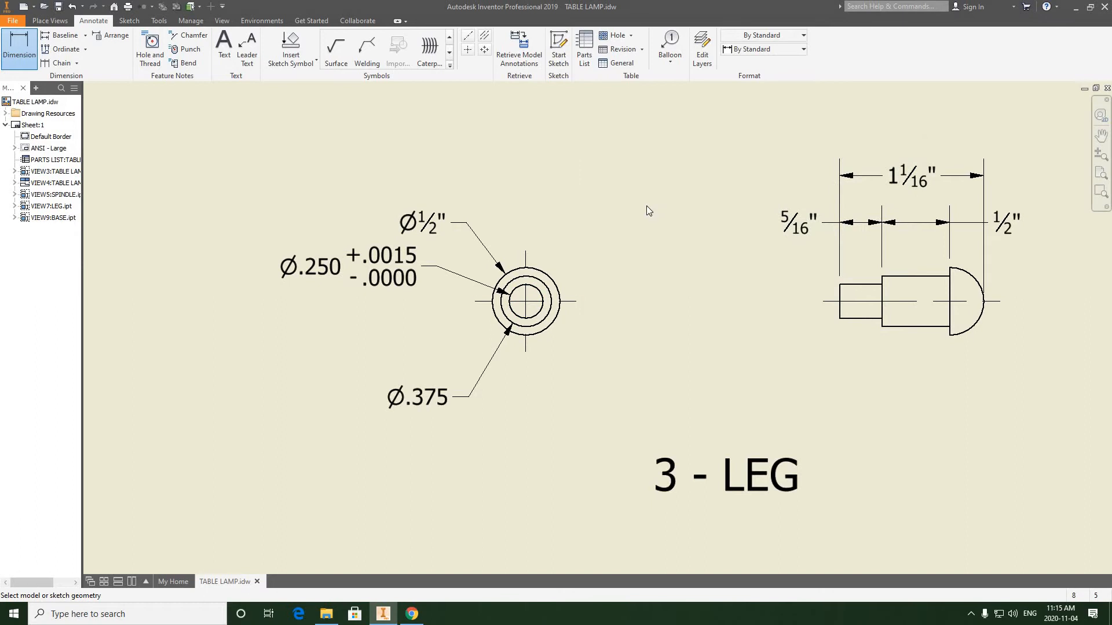
right_click(646, 207)
left_click(690, 208)
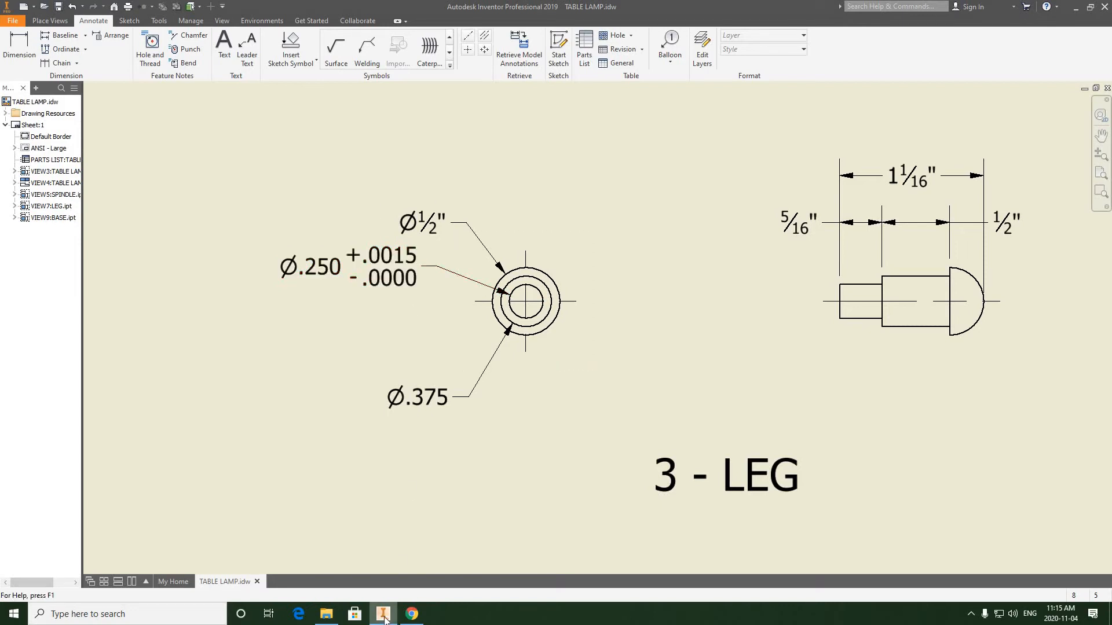
Compare the leg's dimensions with the shop drawing in Chrome and return to the Inventor drawing.
mouse_move(383, 619)
key("alt+Tab")
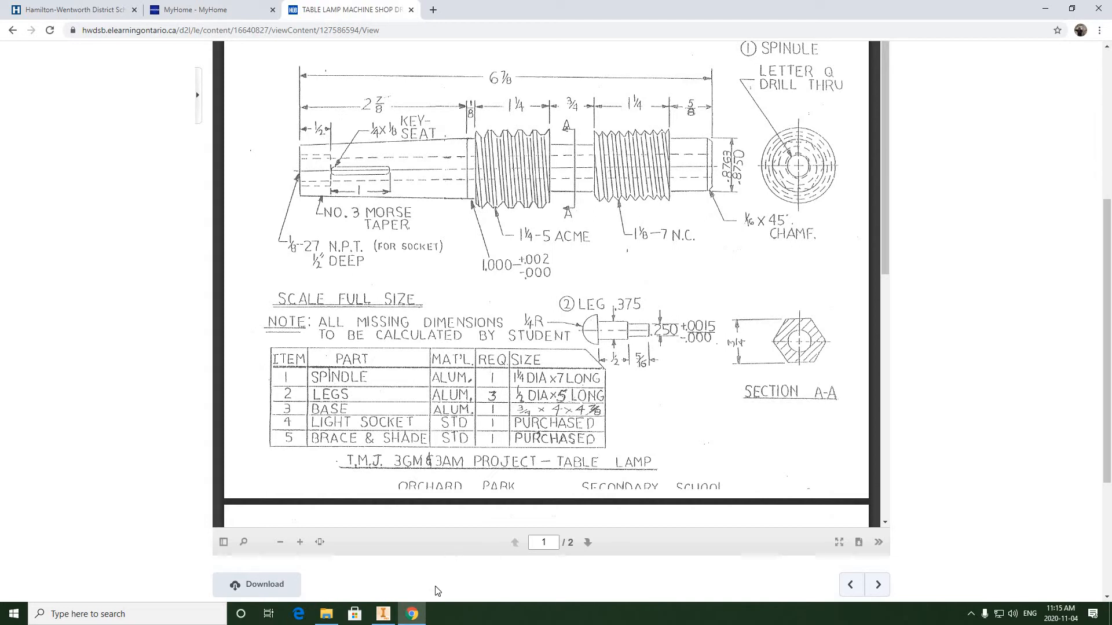
left_click(406, 615)
left_click(387, 616)
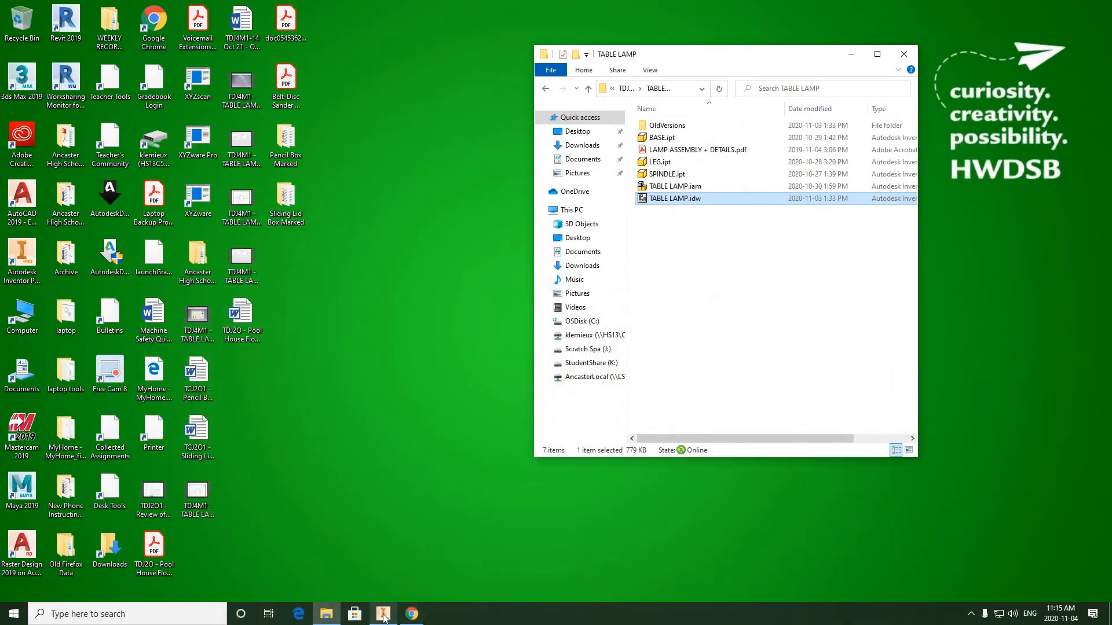
Move the outermost circle's diameter dimension farther up and left to clear space around the toleranced diameter.
right_click(537, 199)
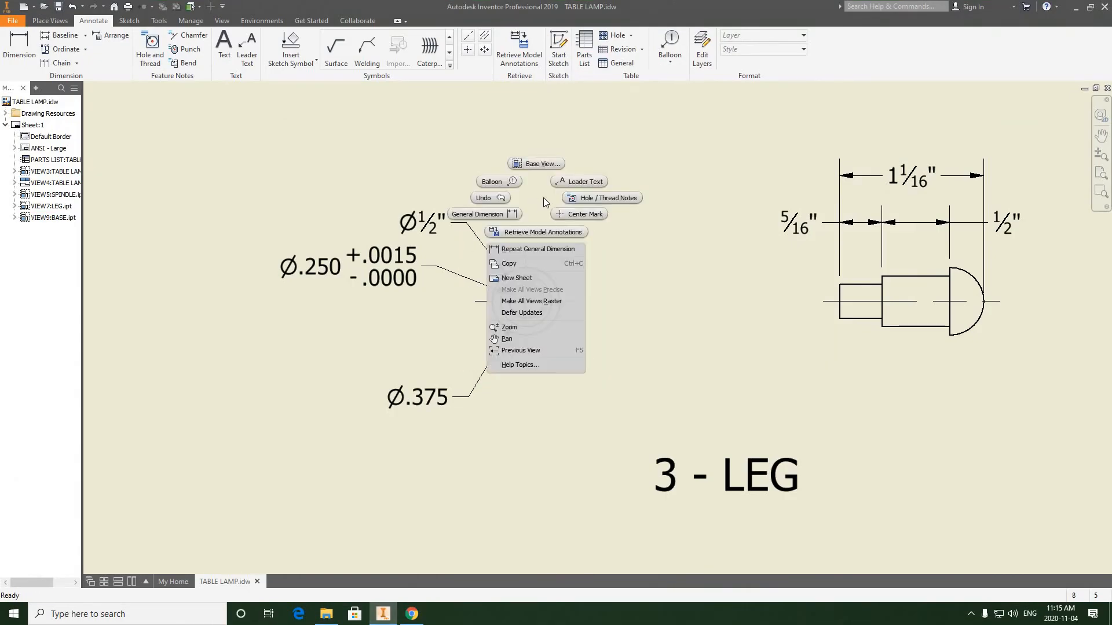
middle_click_drag(536, 245, 450, 241)
scroll(446, 243, "down", 3)
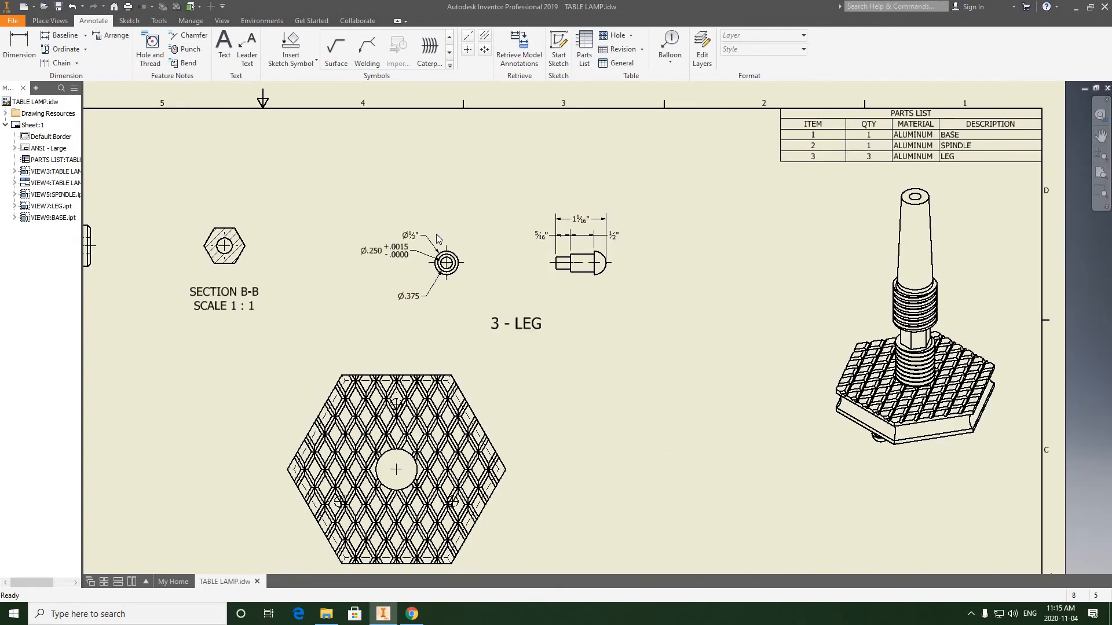
scroll(420, 239, "up", 3)
left_click_drag(416, 225, 356, 189)
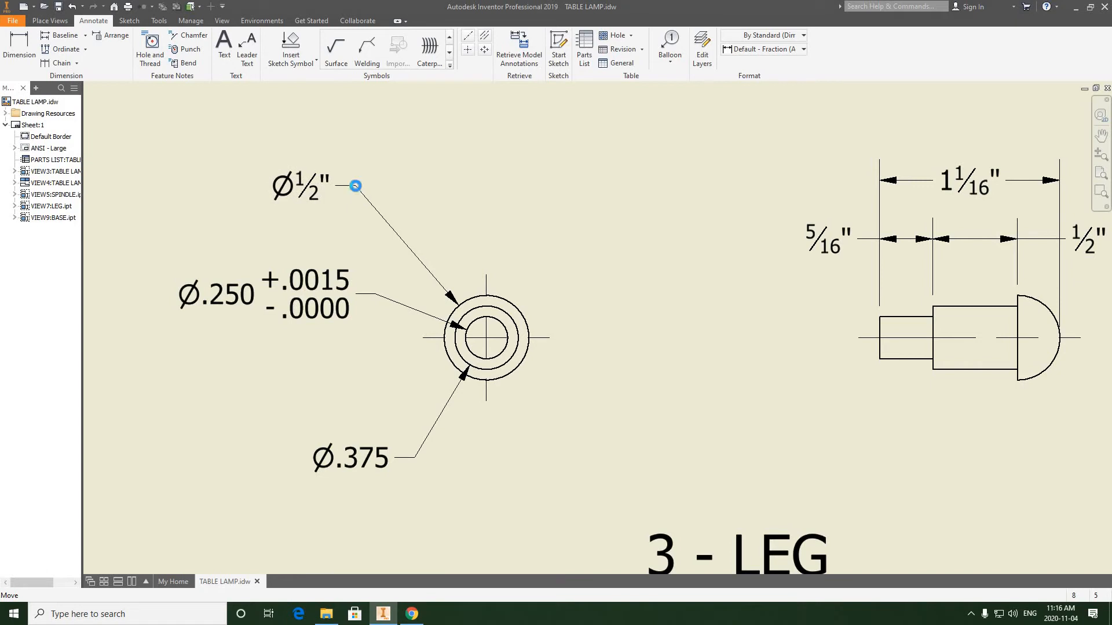
Nudge the toleranced .250 diameter dimension down and left, and move the .375 diameter dimension left to tidy the leg's end view.
left_click(458, 203)
scroll(457, 202, "down", 3)
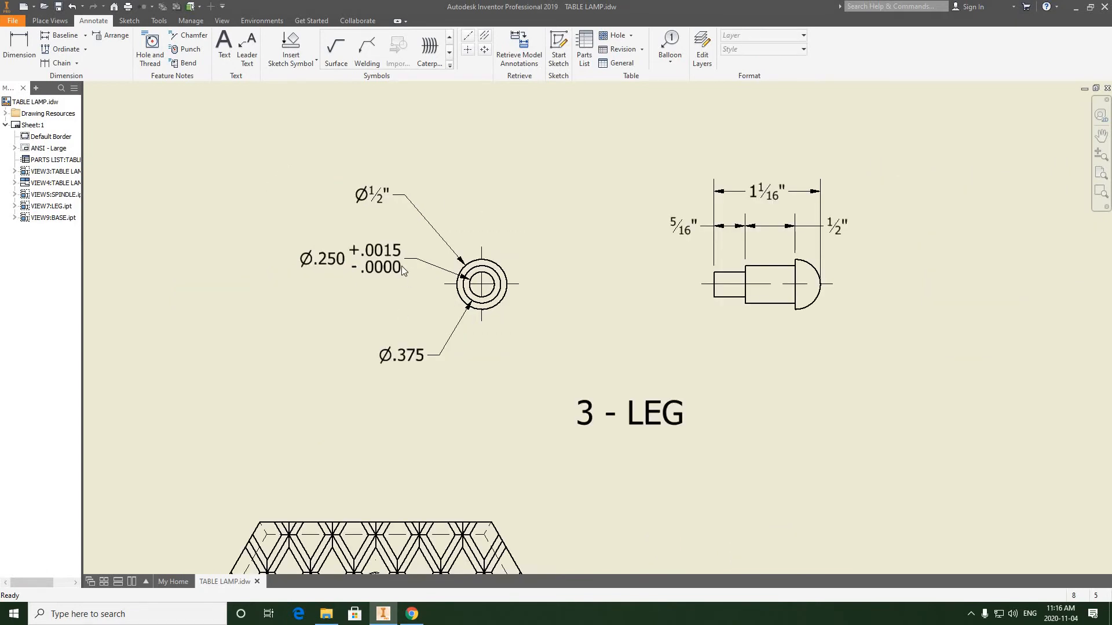
left_click_drag(417, 262, 415, 264)
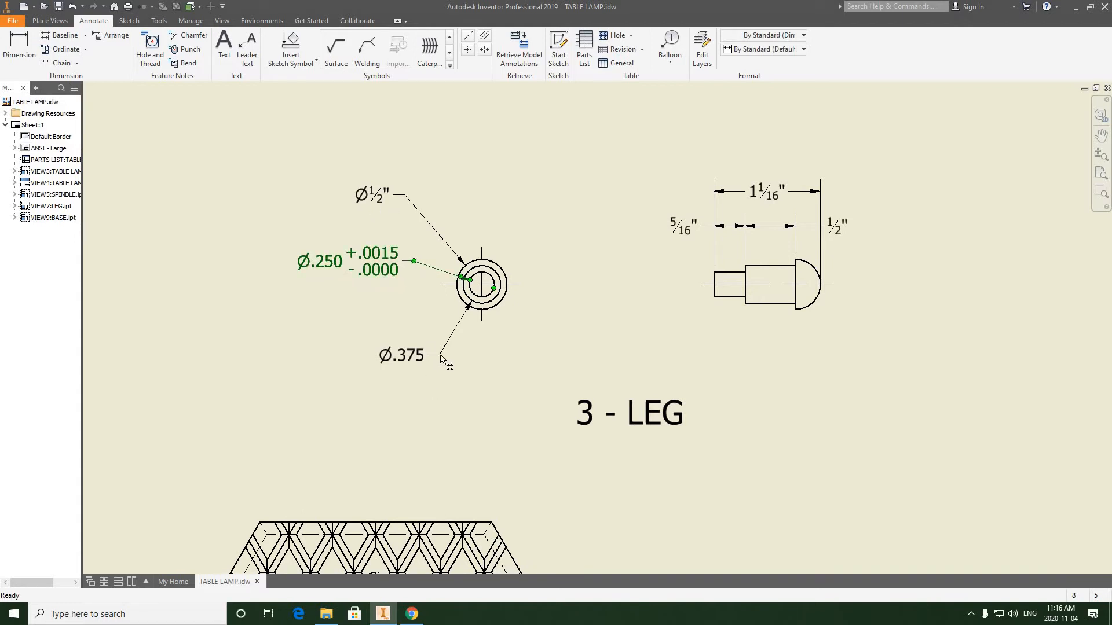
left_click_drag(441, 358, 423, 356)
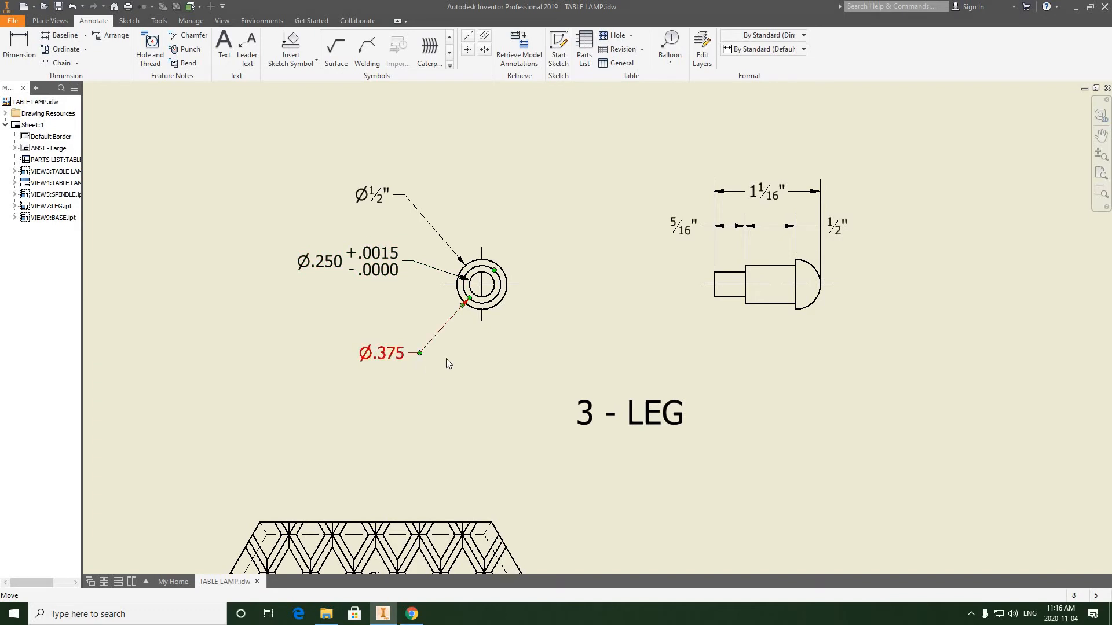
left_click(448, 364)
scroll(451, 243, "down", 4)
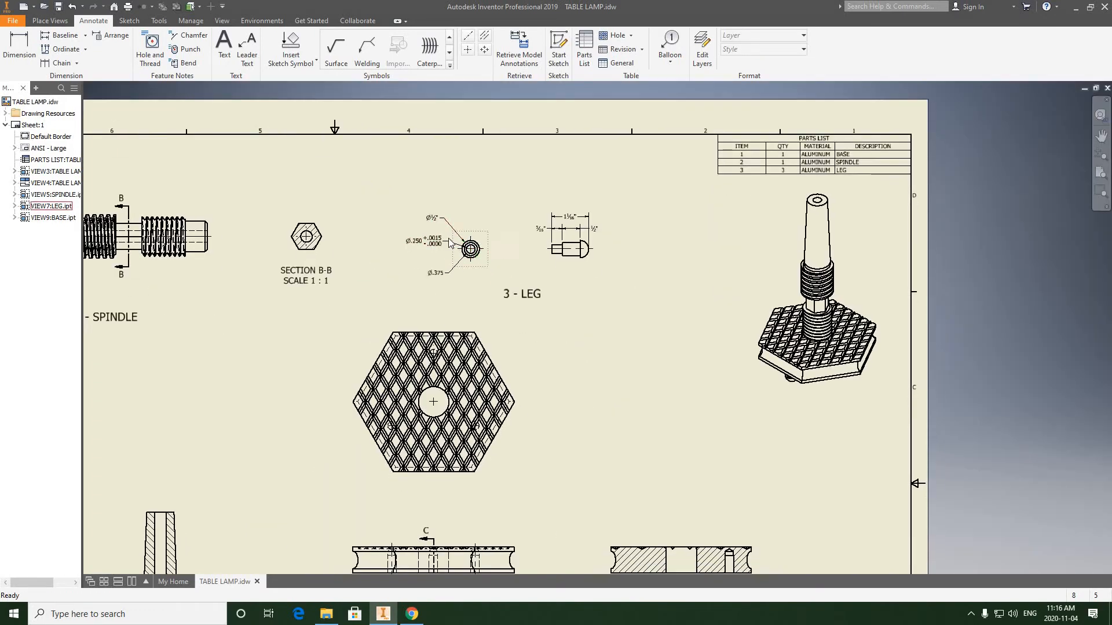
scroll(451, 243, "up", 3)
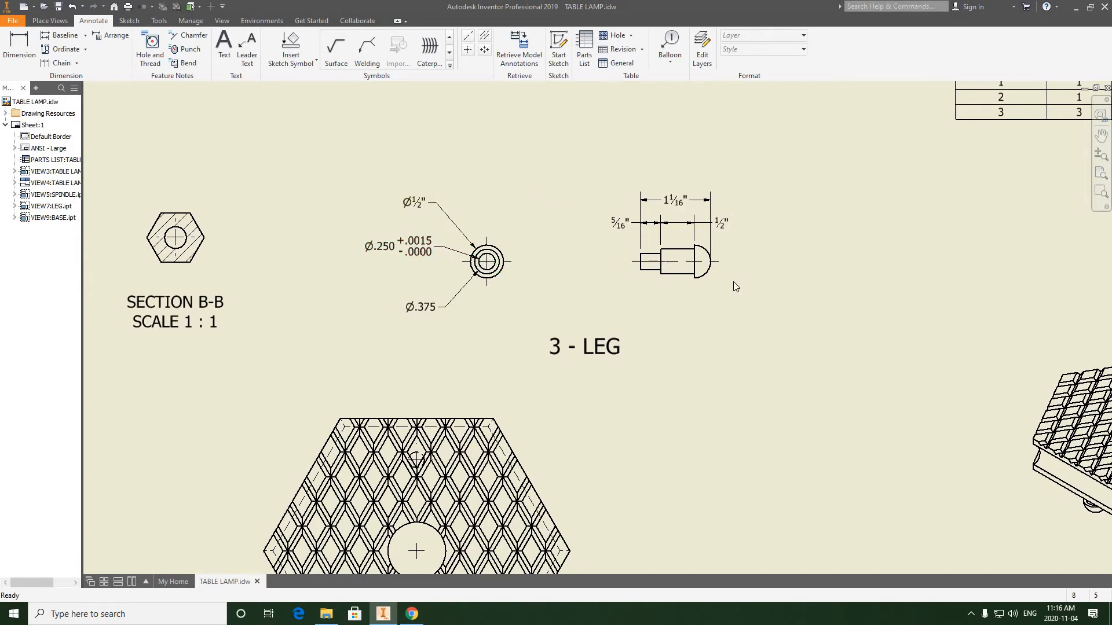
middle_click_drag(653, 272, 491, 243)
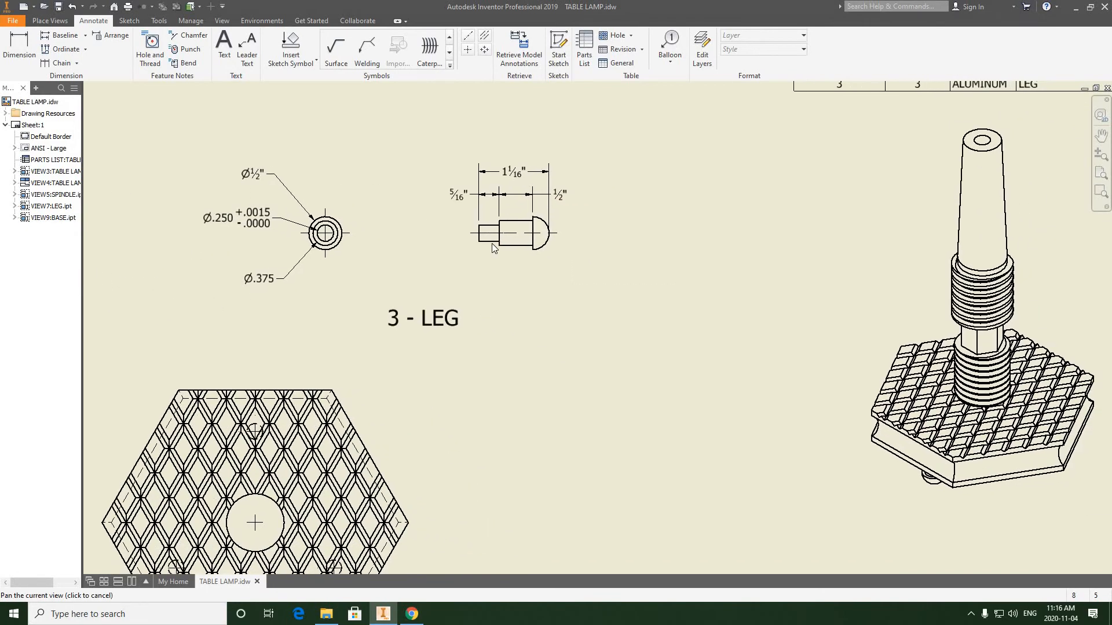
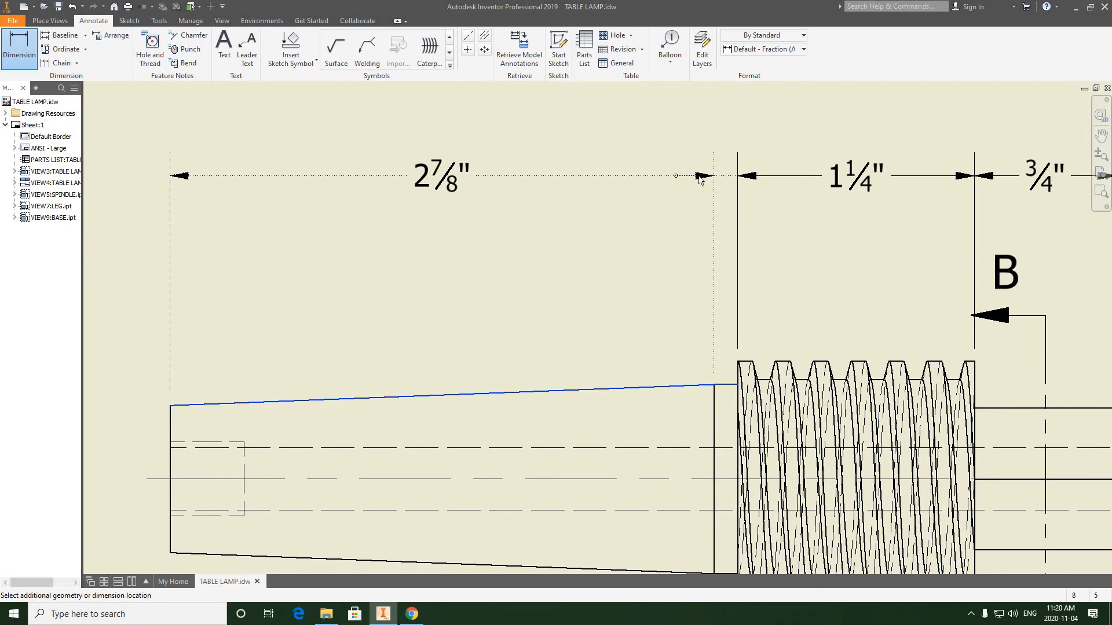
Place the spindle's taper length dimension in line with the row of thread length dimensions and accept its default settings.
left_click(633, 180)
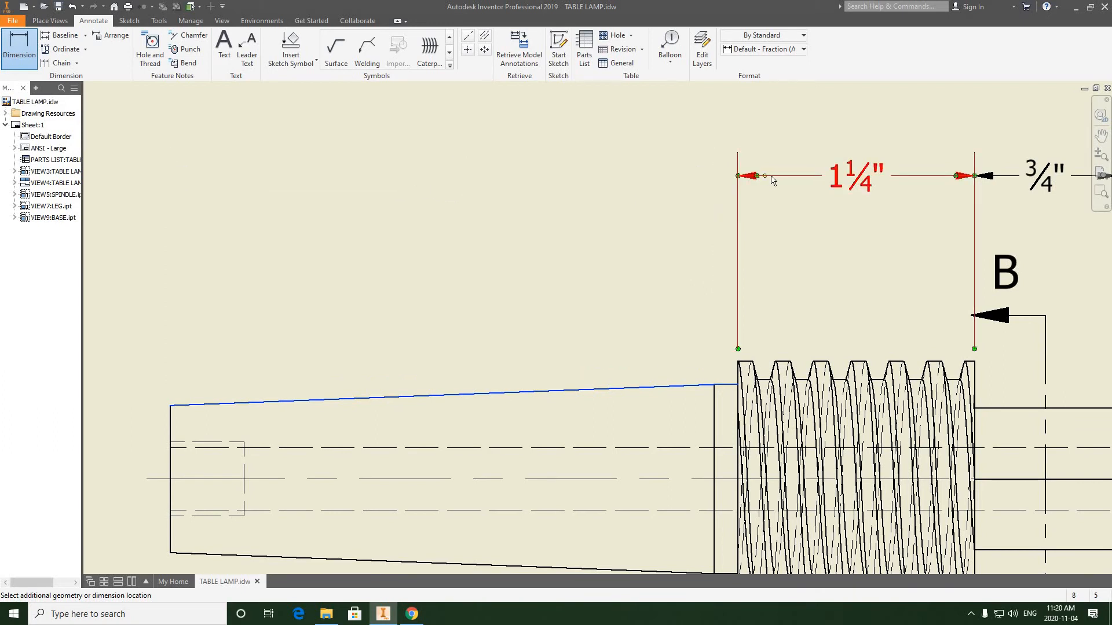
left_click(660, 176)
left_click(839, 342)
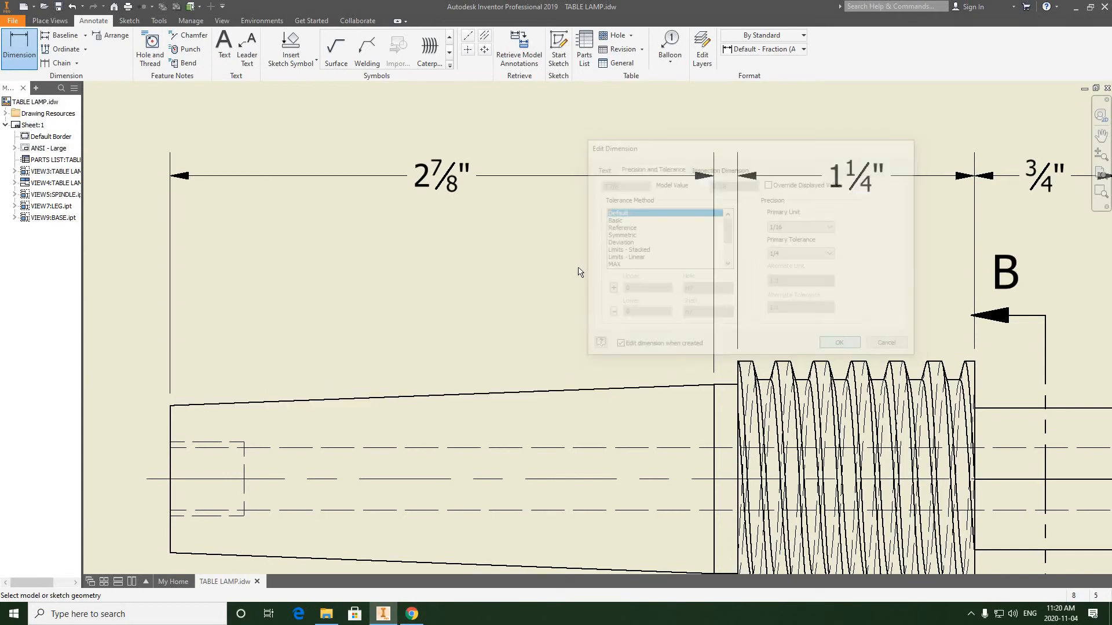
scroll(579, 272, "down", 5)
mouse_move(612, 303)
middle_mouse_down()
mouse_move(526, 244)
mouse_move(527, 272)
middle_mouse_up()
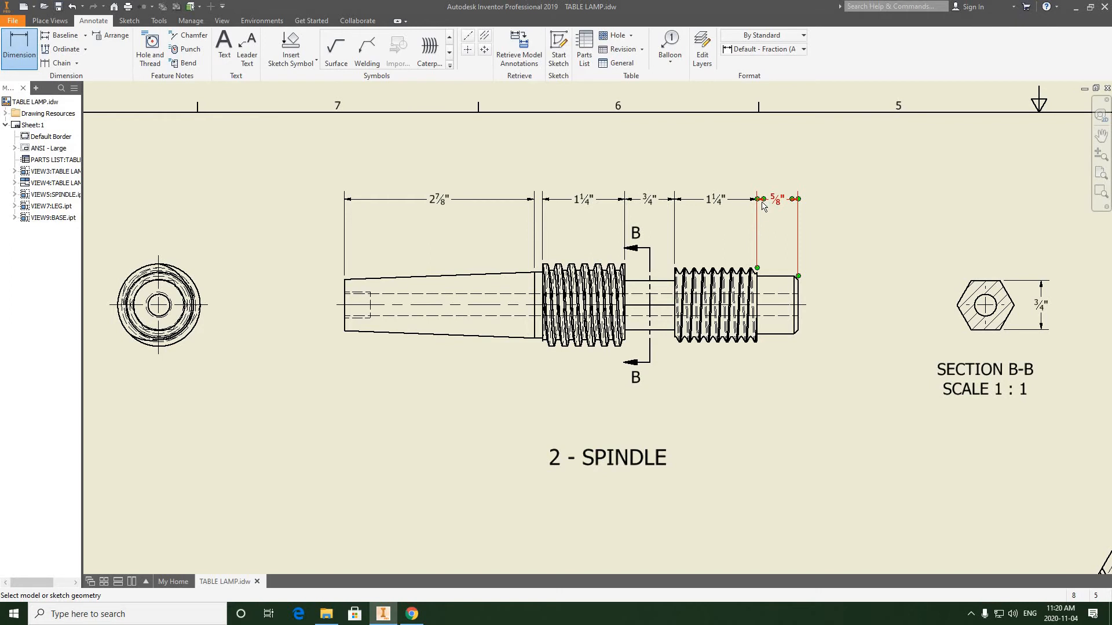
Dimension the spindle's overall length between its two end faces, placing it above the row of segment lengths.
left_click(345, 293)
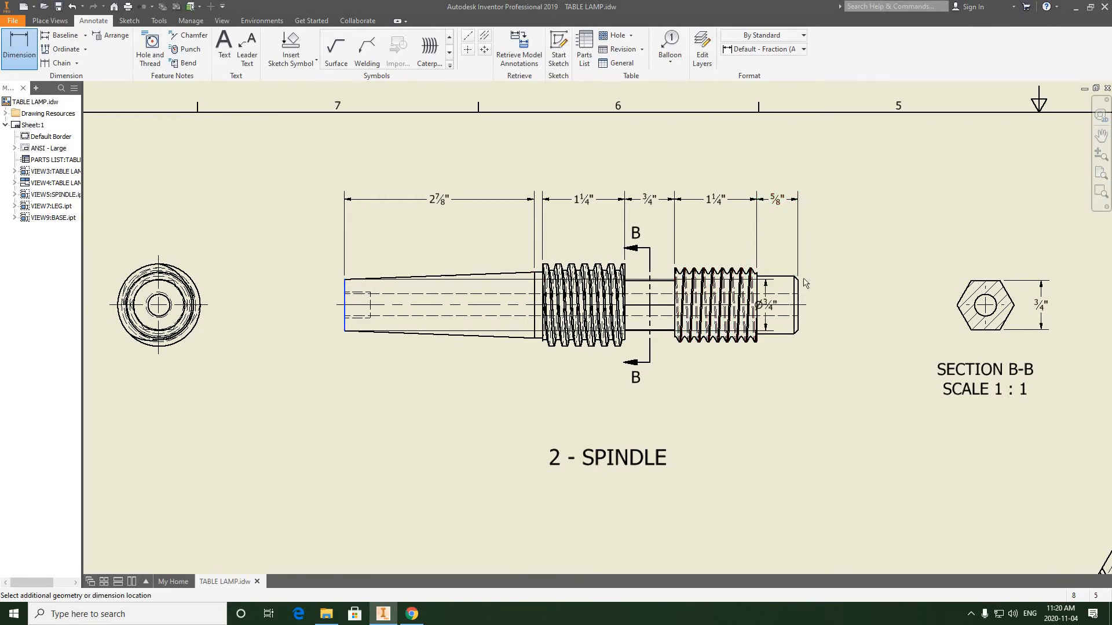
left_click(798, 299)
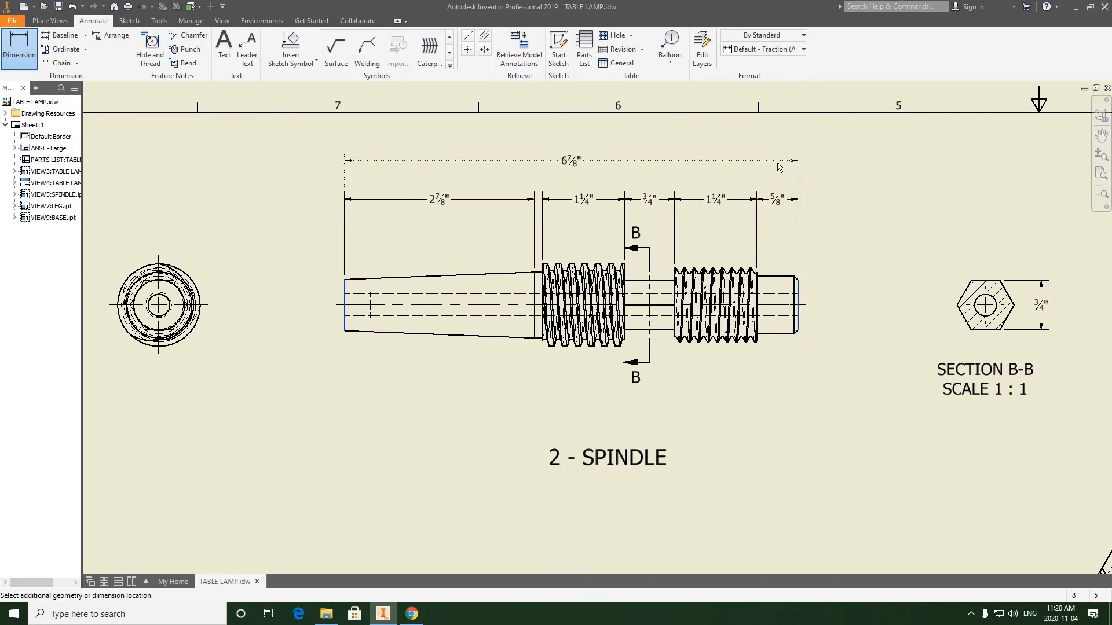
left_click(778, 167)
left_click(840, 345)
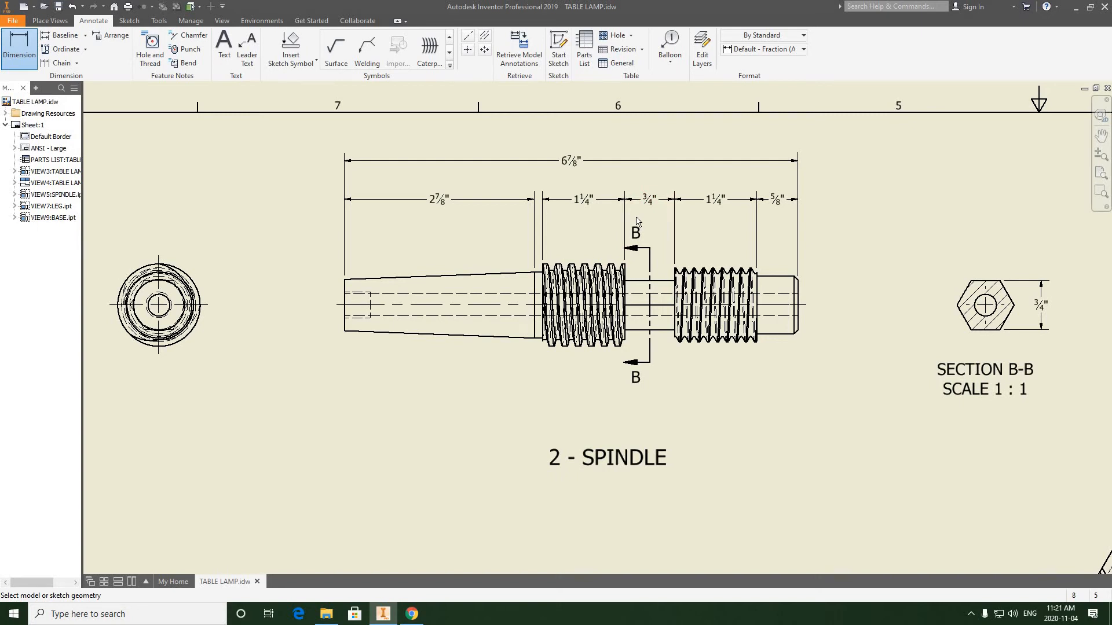
Draw a Leader Text leader from the lower edge of the spindle's taper, down and left with a horizontal landing.
mouse_move(416, 364)
middle_mouse_down()
mouse_move(541, 325)
mouse_move(478, 333)
middle_mouse_up()
scroll(540, 331, "down", 3)
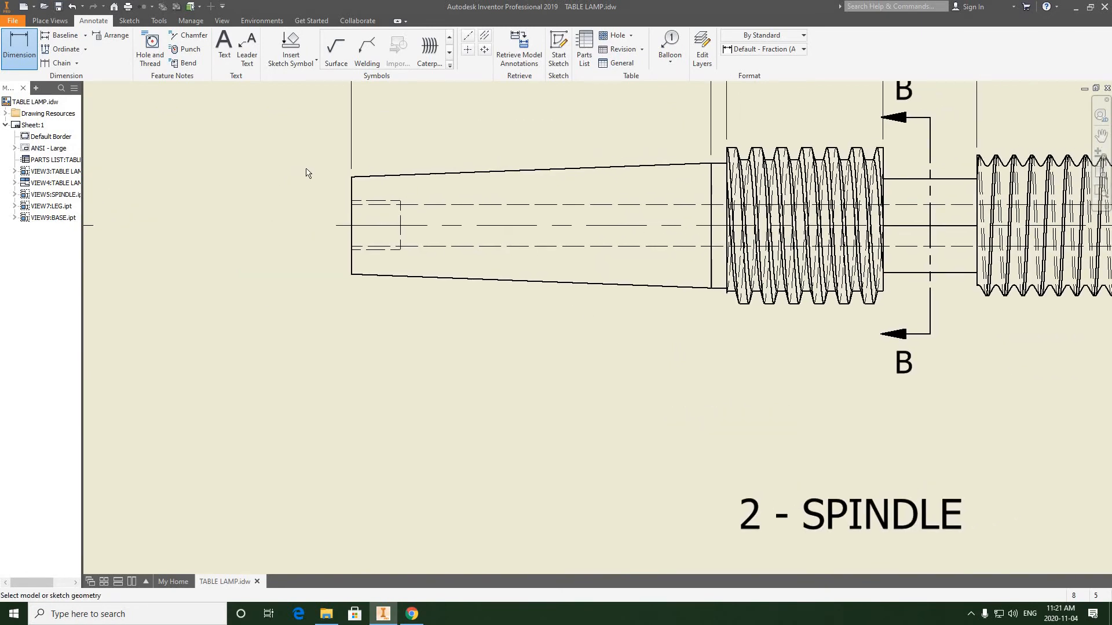
left_click(249, 58)
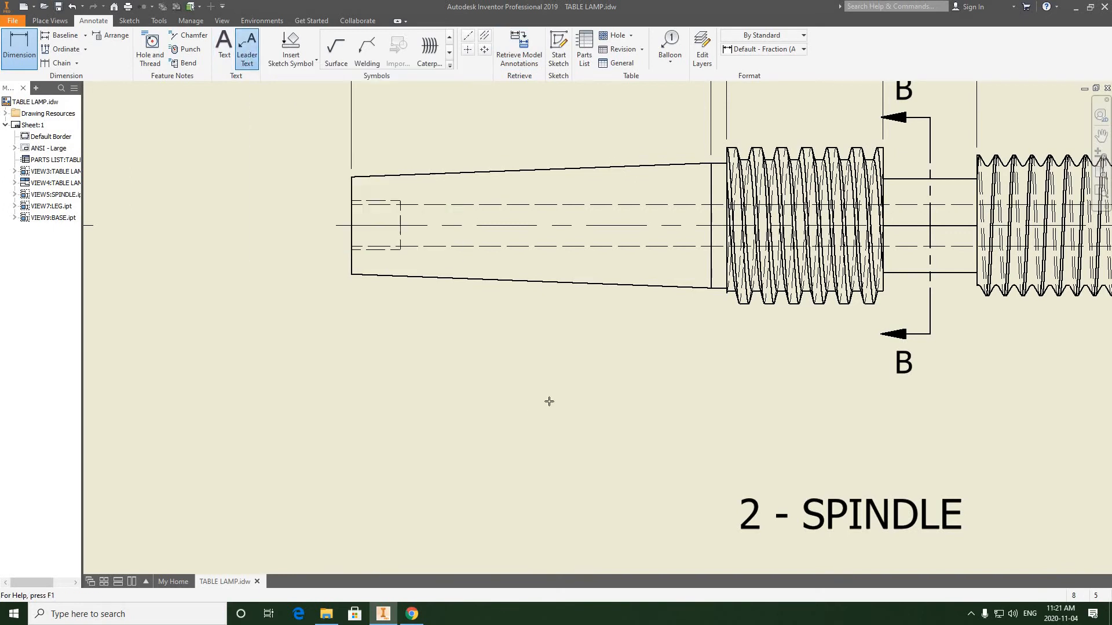
left_click(549, 283)
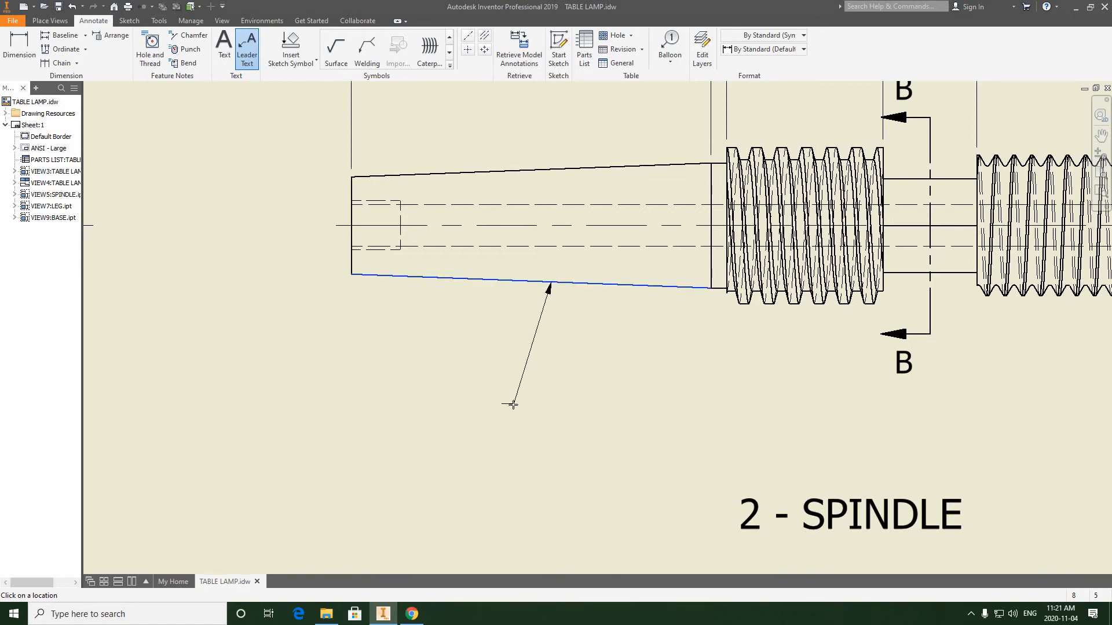
scroll(512, 405, "down", 2)
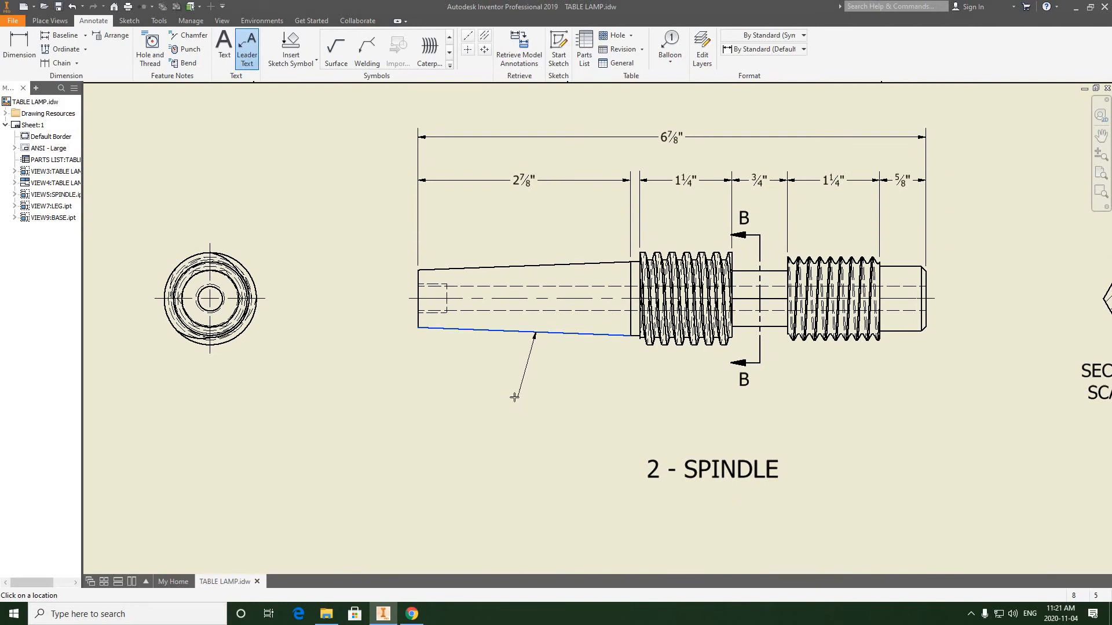
left_click(660, 190)
scroll(490, 403, "up", 3)
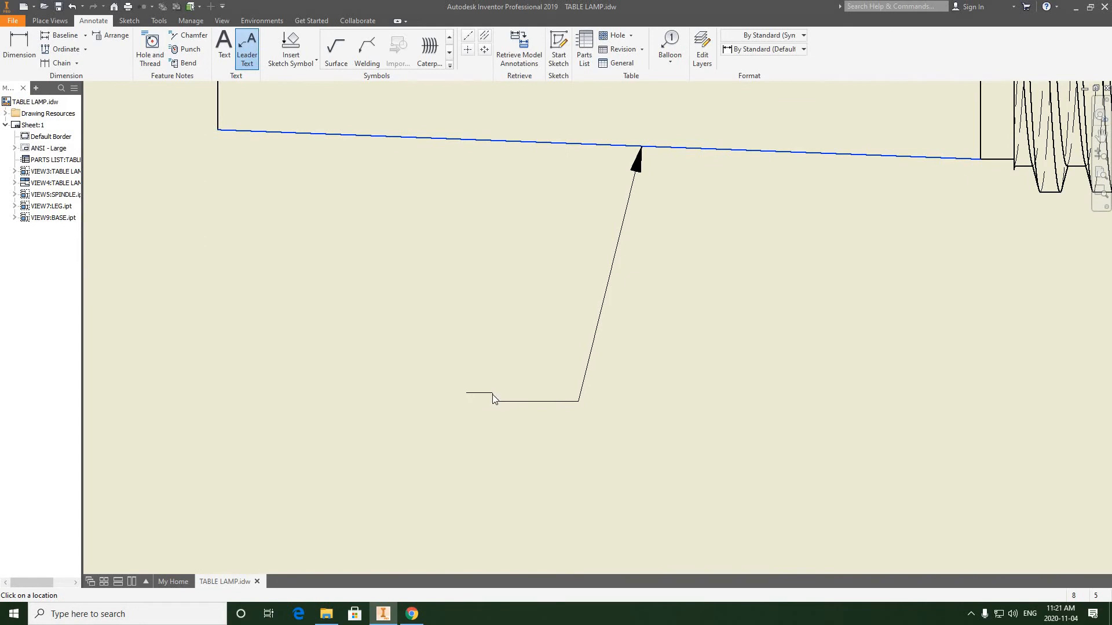
right_click(493, 394)
left_click(527, 396)
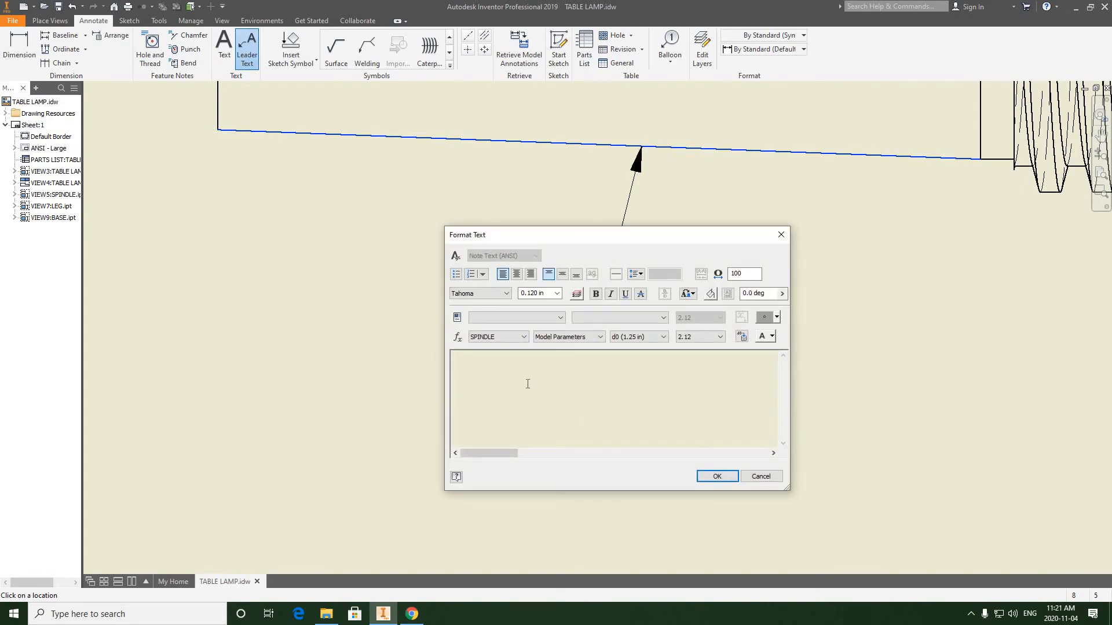
Enter NO. 3 MORSE TAPER as the leader's note text and finish the leader command.
type("NO")
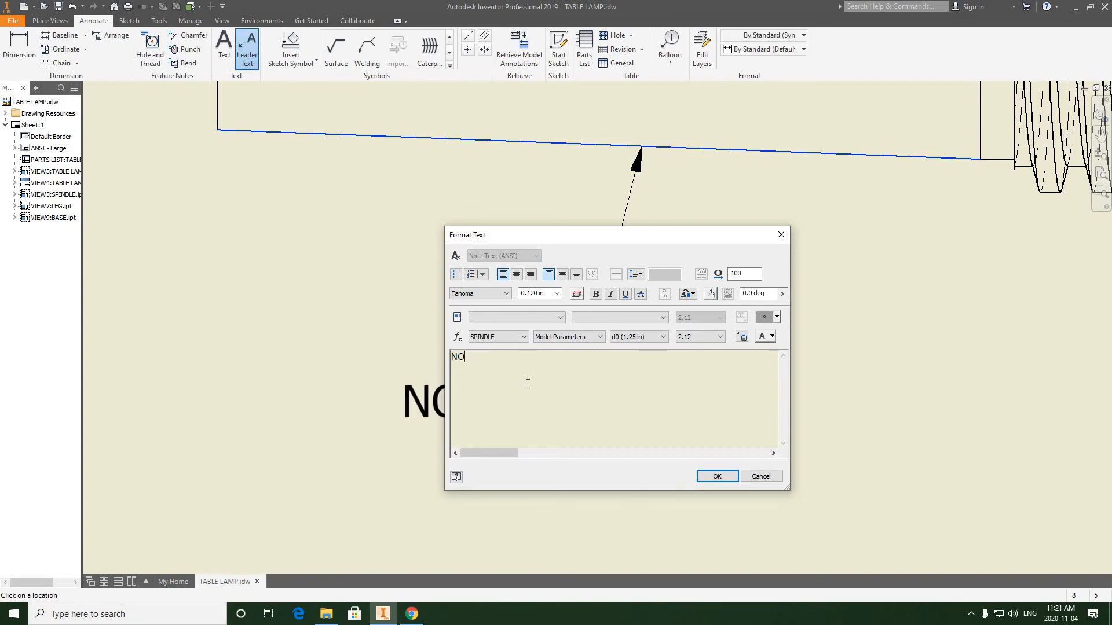
type(". 3 MO")
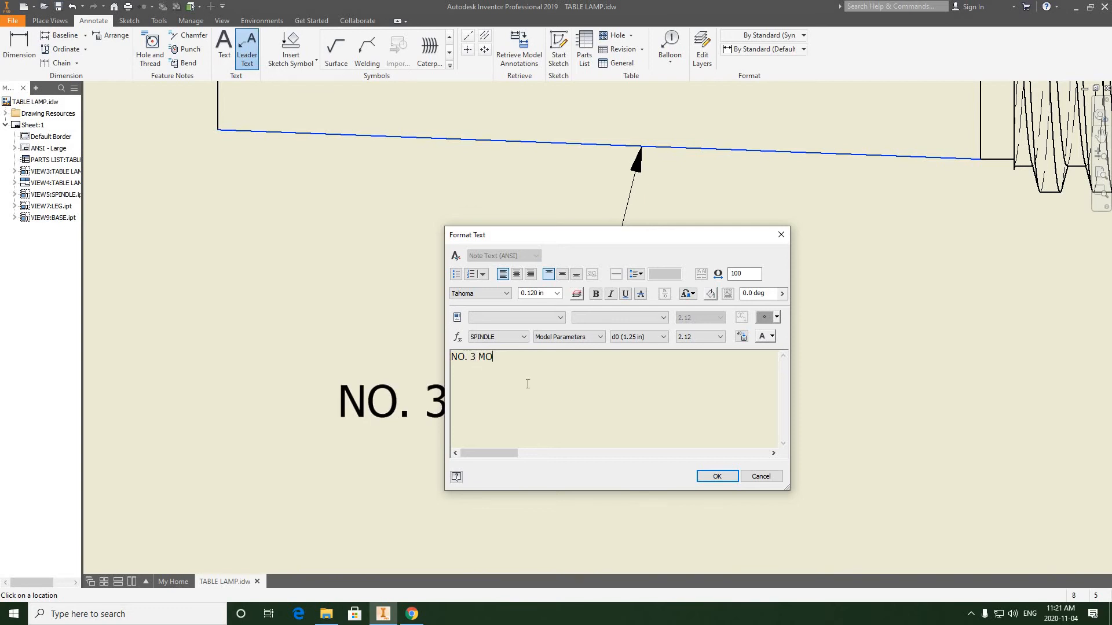
type("RSE TAPE")
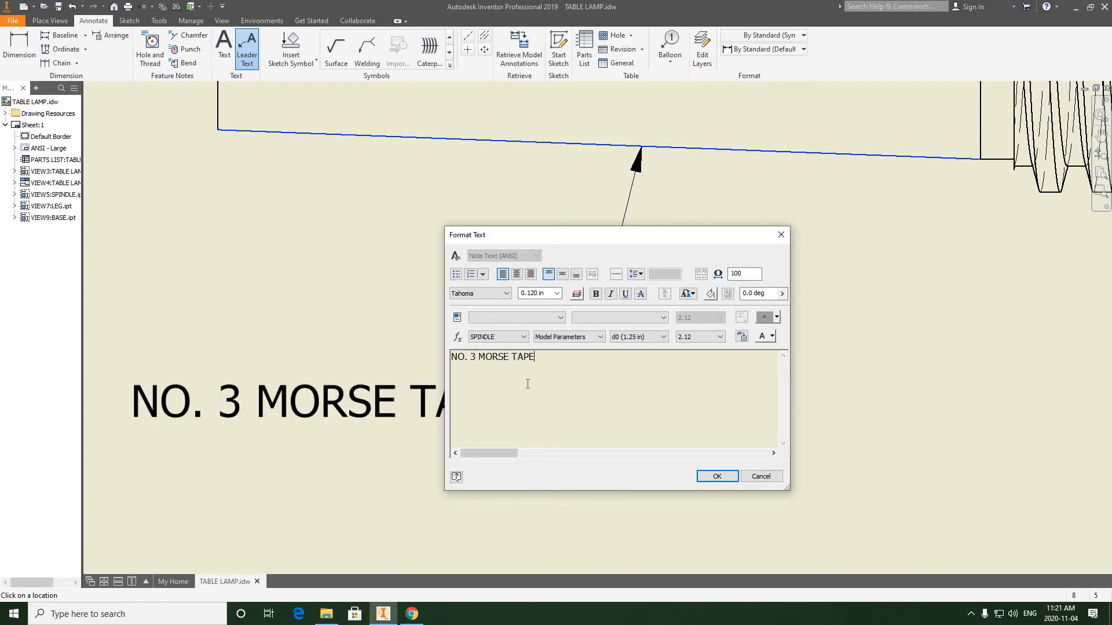
type("R")
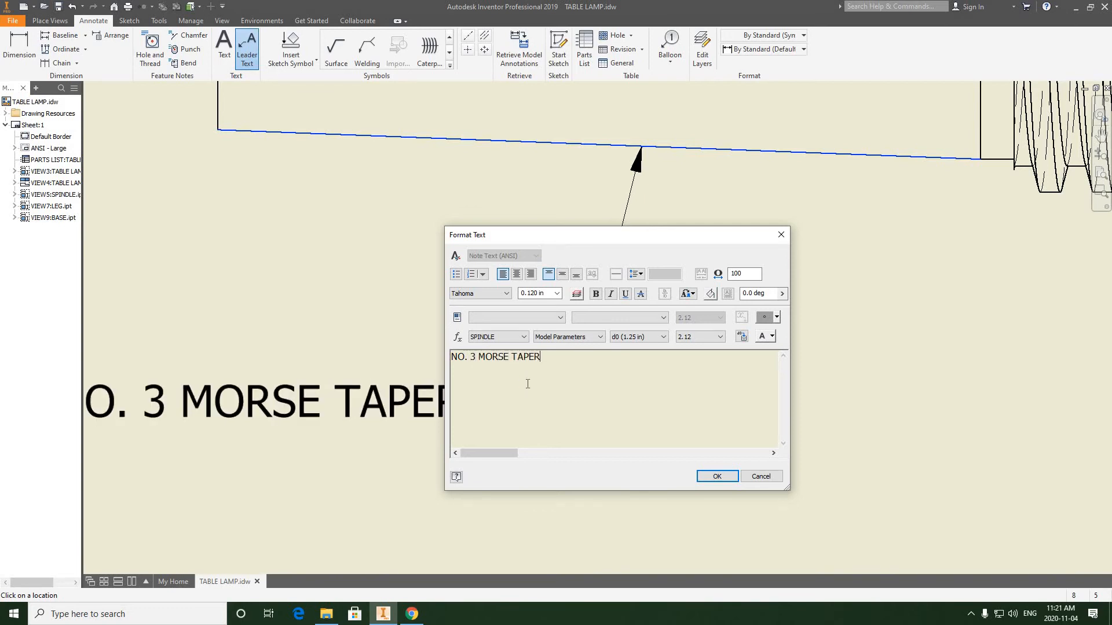
left_click(718, 477)
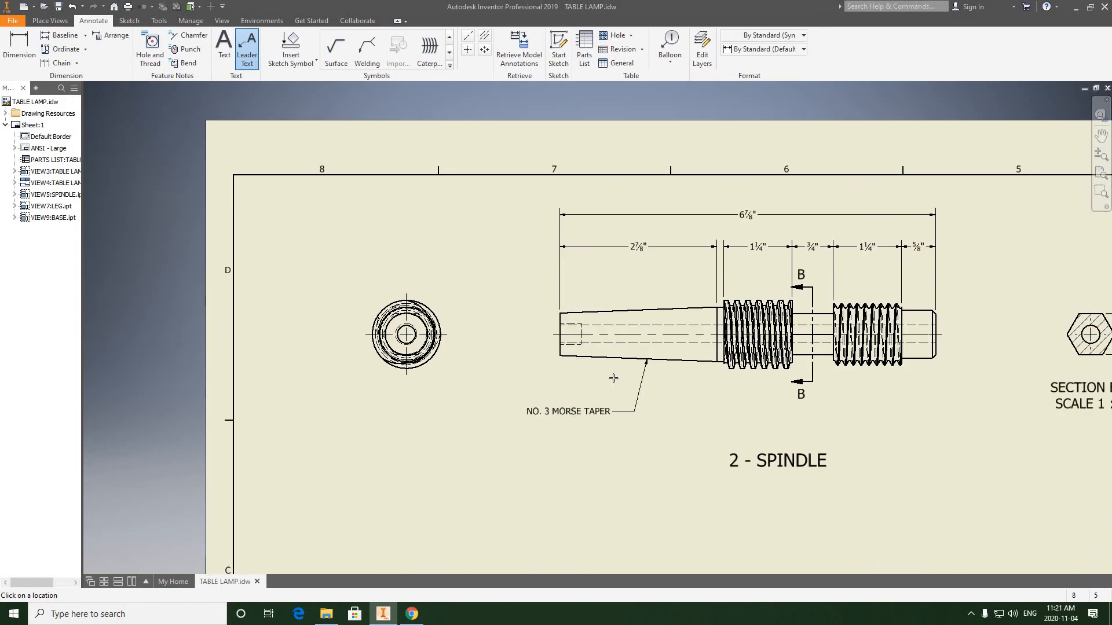
right_click(612, 367)
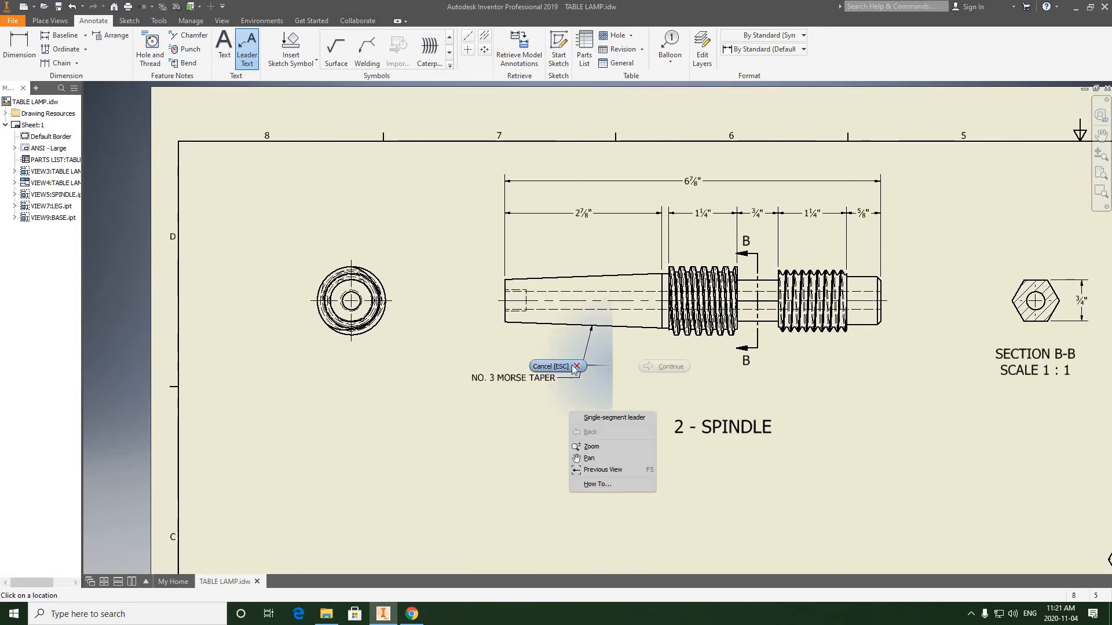
left_click(575, 367)
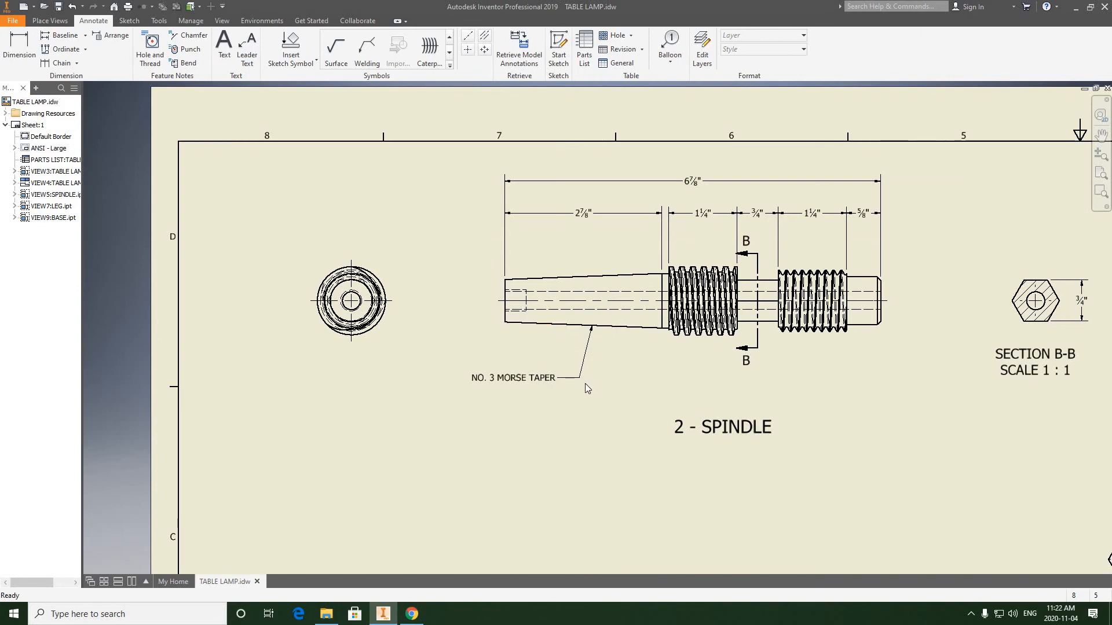
Slide the Morse taper leader's arrowhead right along the taper's lower edge toward the thread.
scroll(585, 383, "up", 3)
left_click(577, 367)
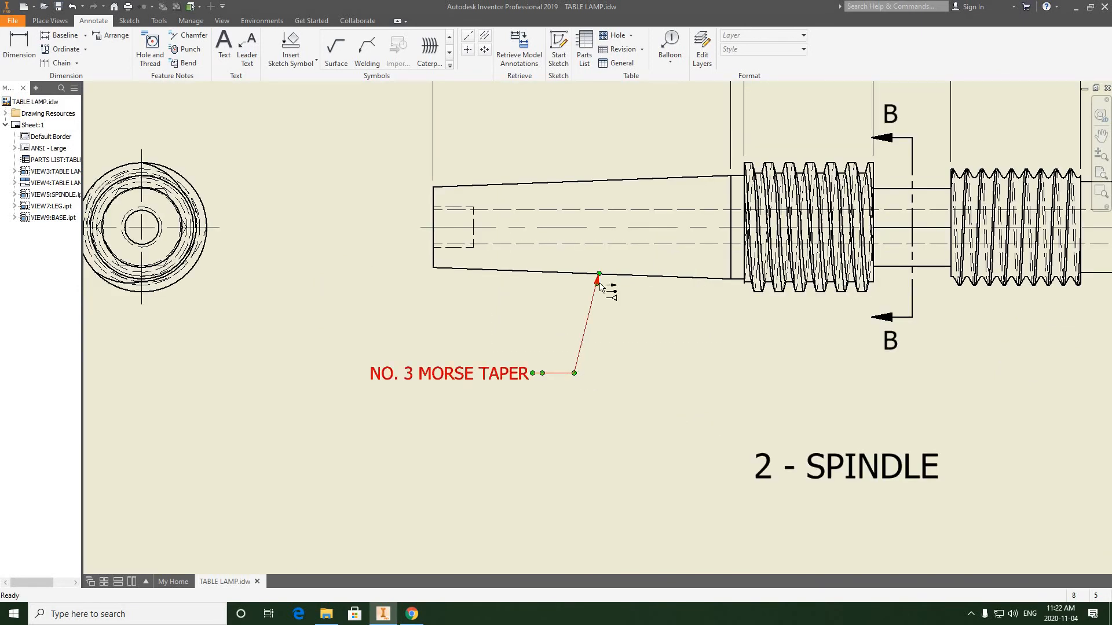
left_click_drag(600, 275, 651, 313)
left_click(544, 374)
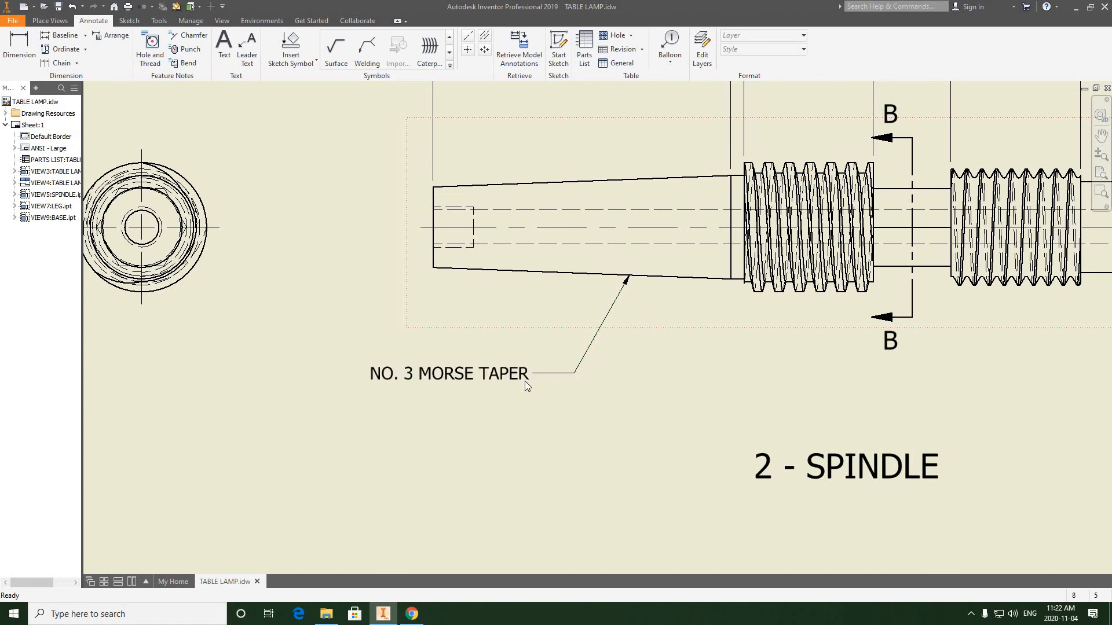
scroll(561, 366, "down", 2)
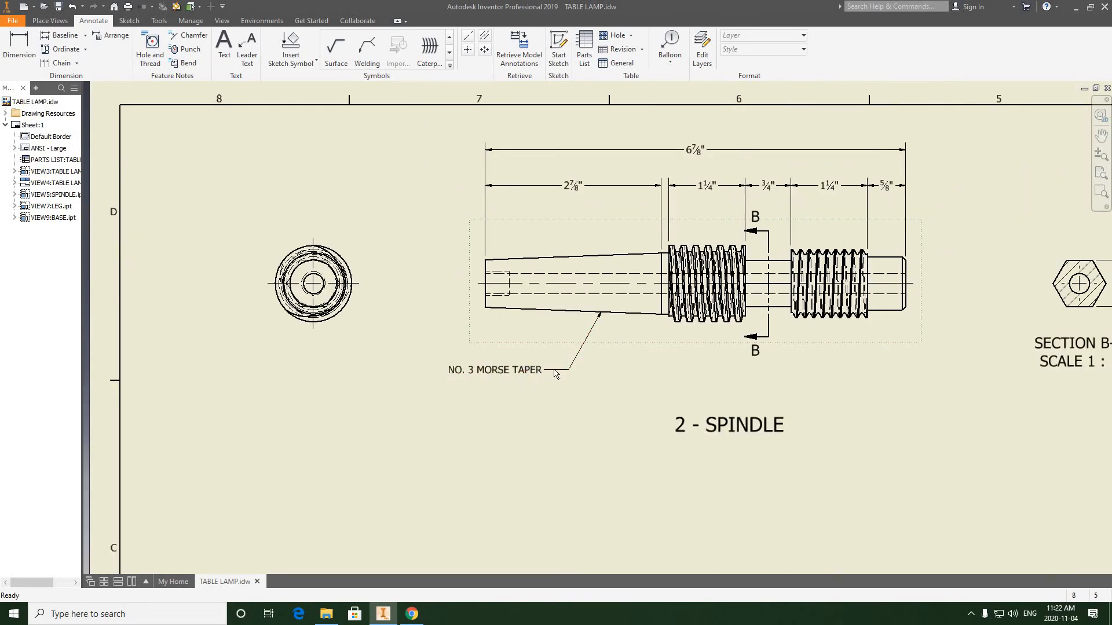
left_click_drag(603, 316, 614, 316)
Move the Morse taper leader's elbow and note text up closer to the spindle, keeping the landing horizontal.
left_click(584, 355)
left_click_drag(569, 370, 550, 359)
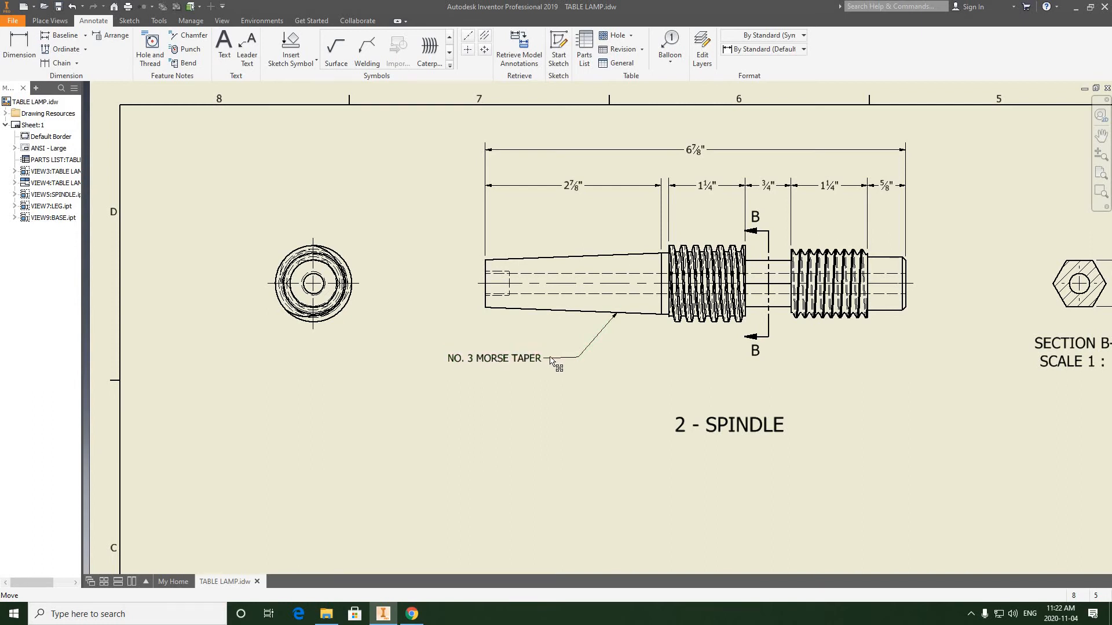
left_click(551, 359)
scroll(550, 360, "up", 3)
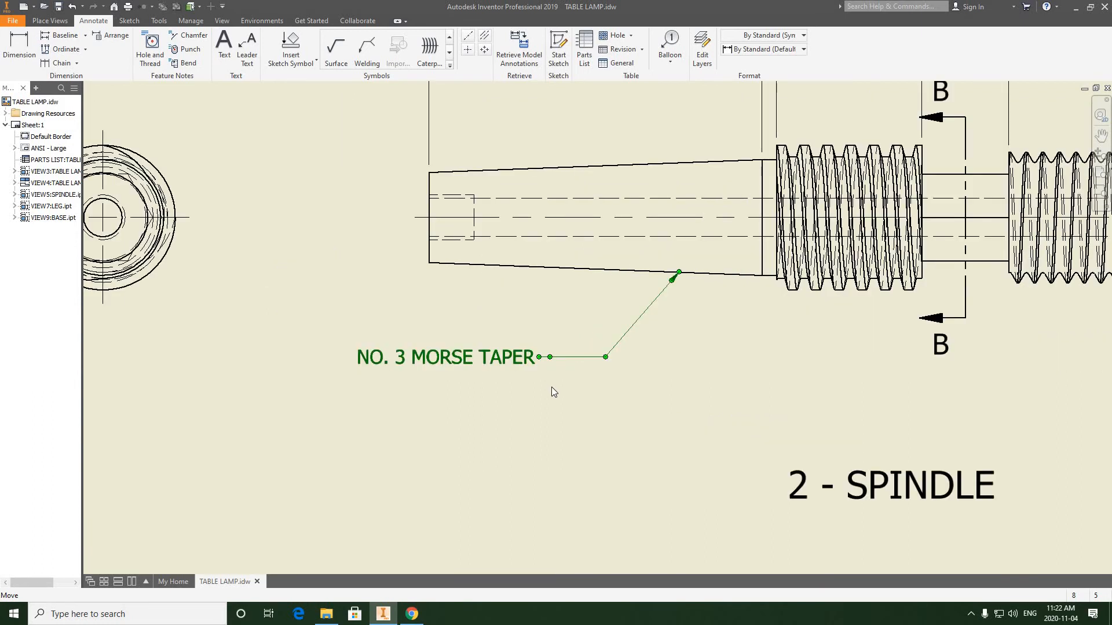
scroll(551, 387, "down", 5)
left_click(551, 387)
Draw a Leader Text leader from the lower crest of the thread beside the taper, down and left with a horizontal landing.
scroll(573, 343, "up", 6)
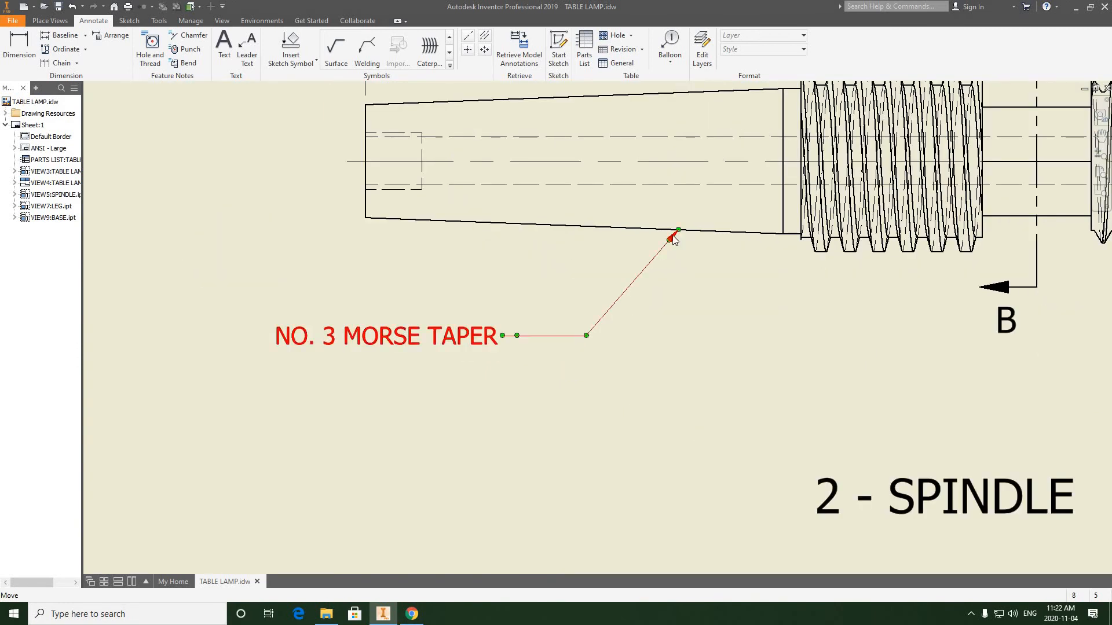
middle_click_drag(797, 284, 662, 269)
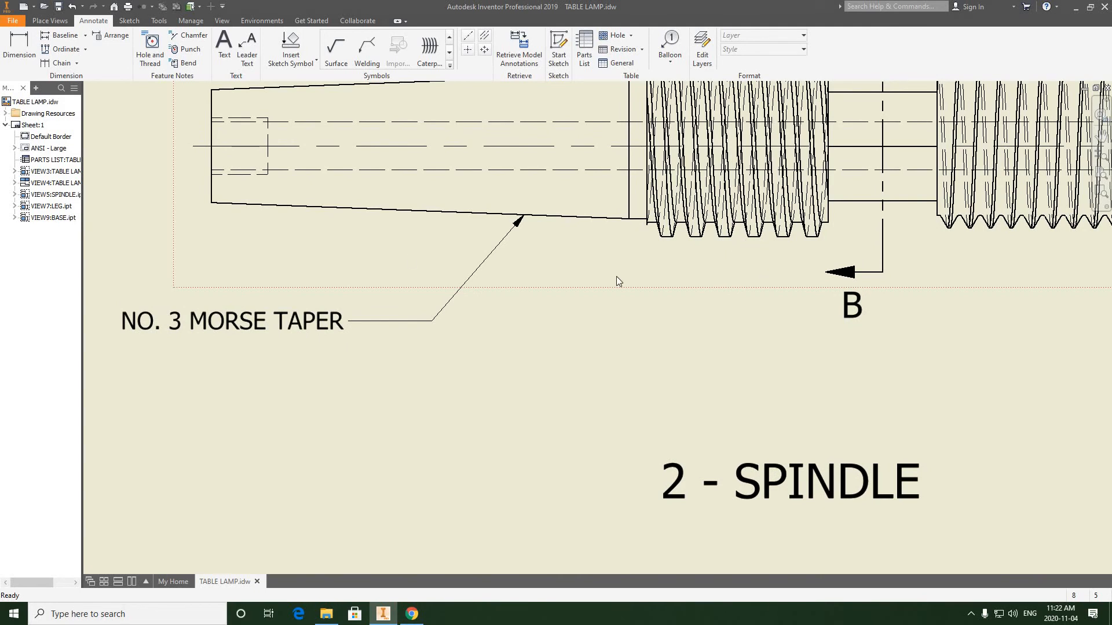
left_click(247, 49)
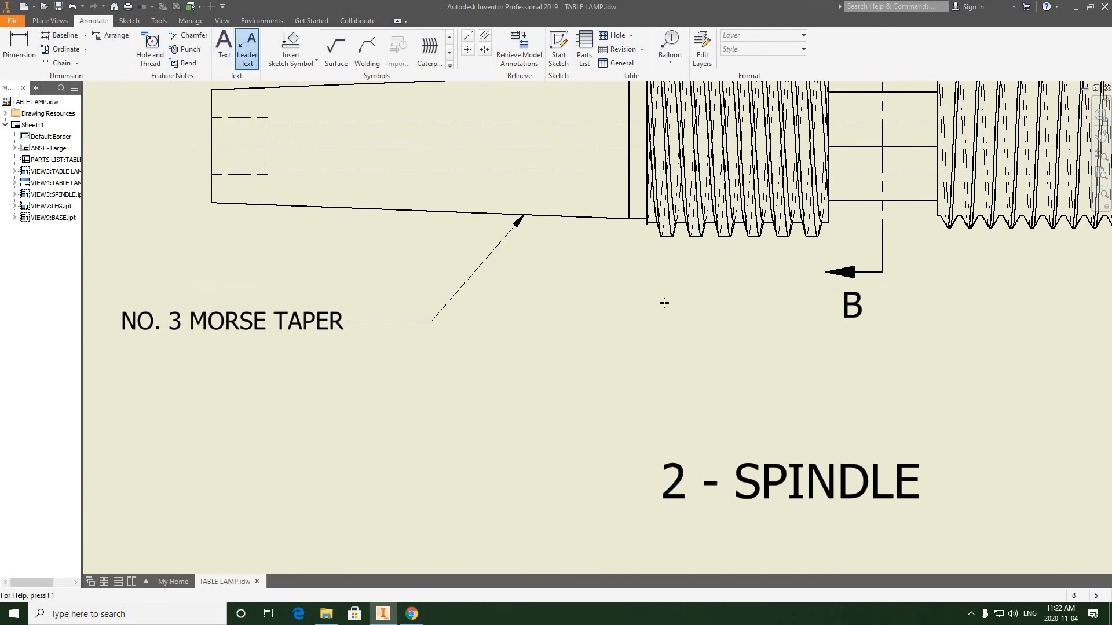
left_click(753, 236)
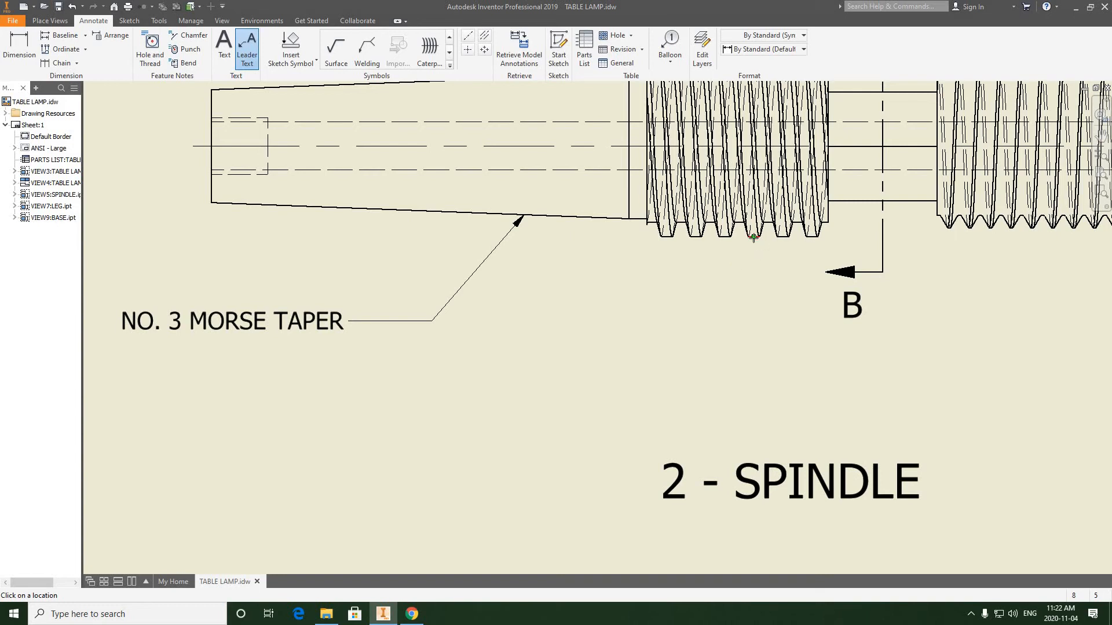
left_click(716, 335)
scroll(688, 335, "down", 2)
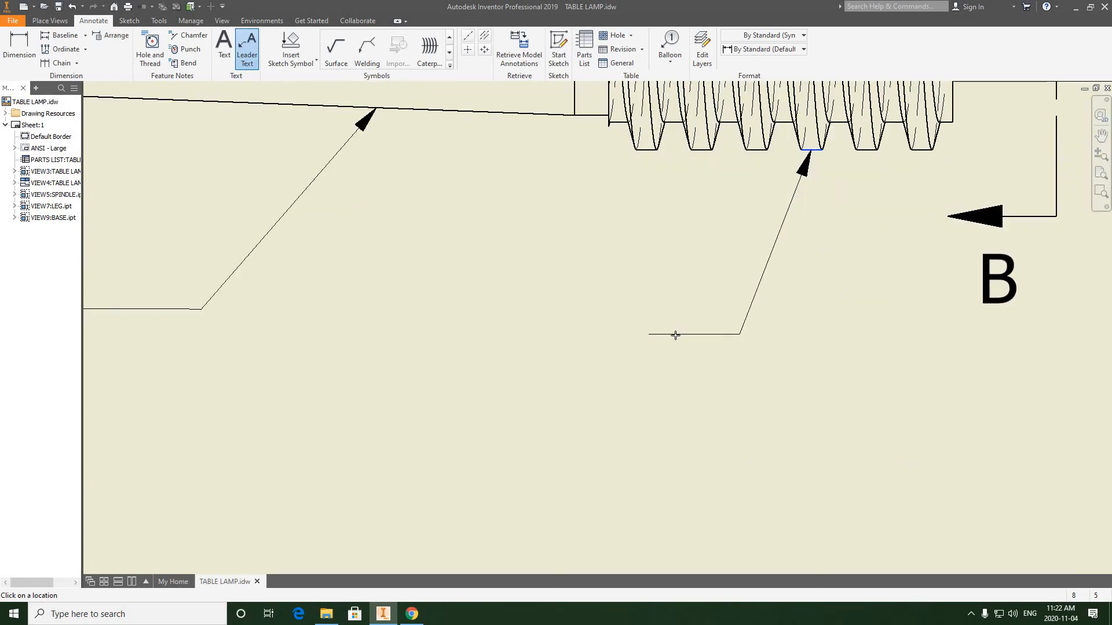
right_click(676, 335)
left_click(715, 335)
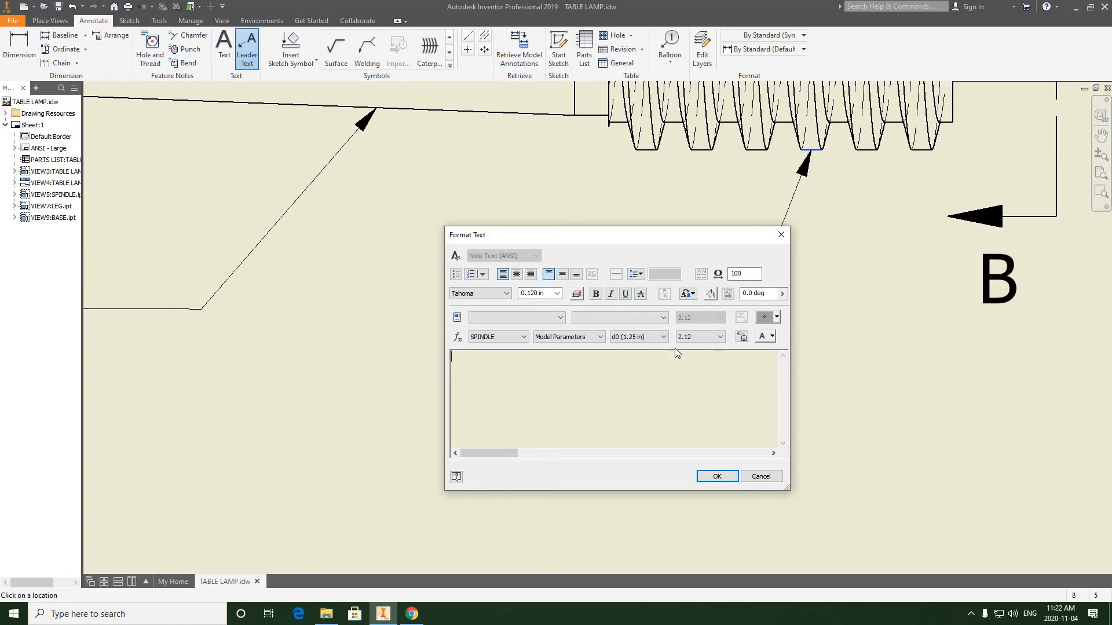
Start the leader note with a diameter symbol and 1-1/4", and set the AutoStack fraction style to diagonal.
left_click(777, 319)
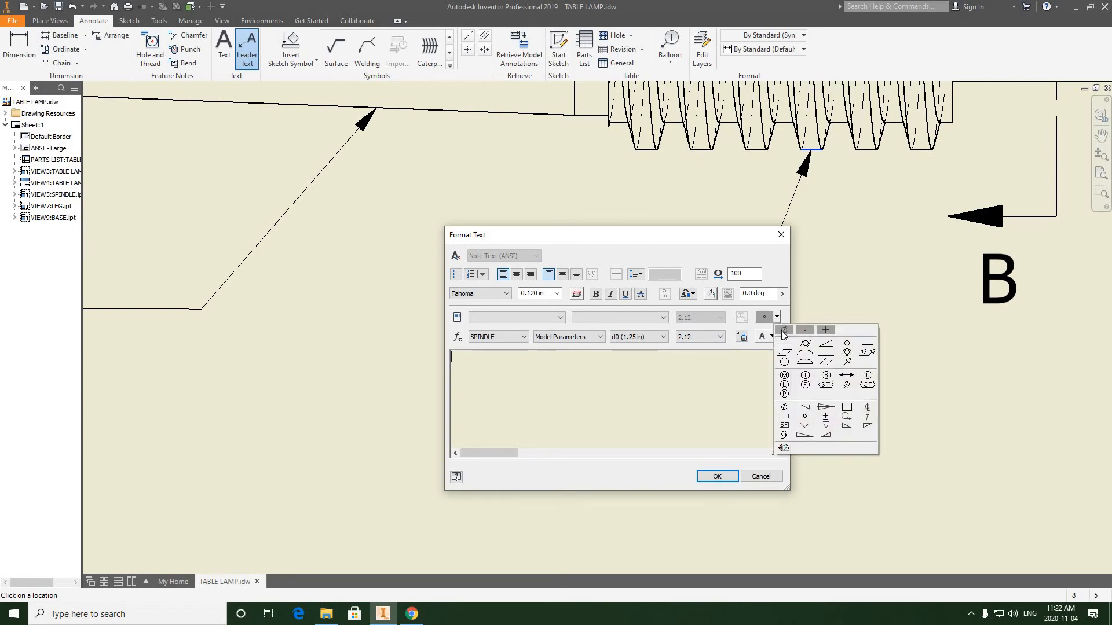
left_click(785, 335)
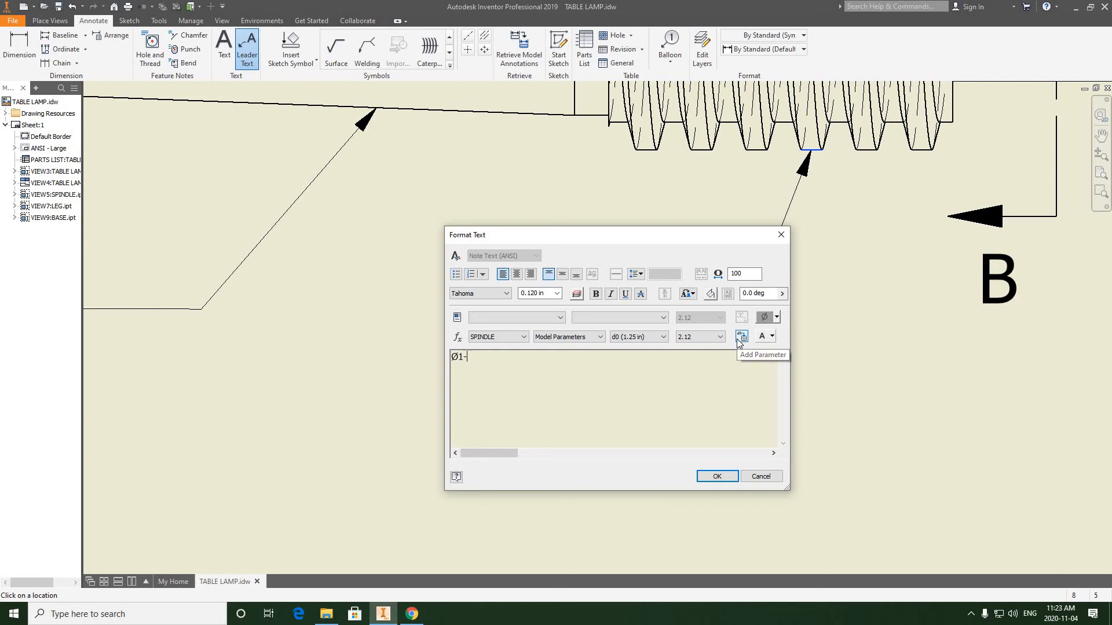
type("1-1/4\"")
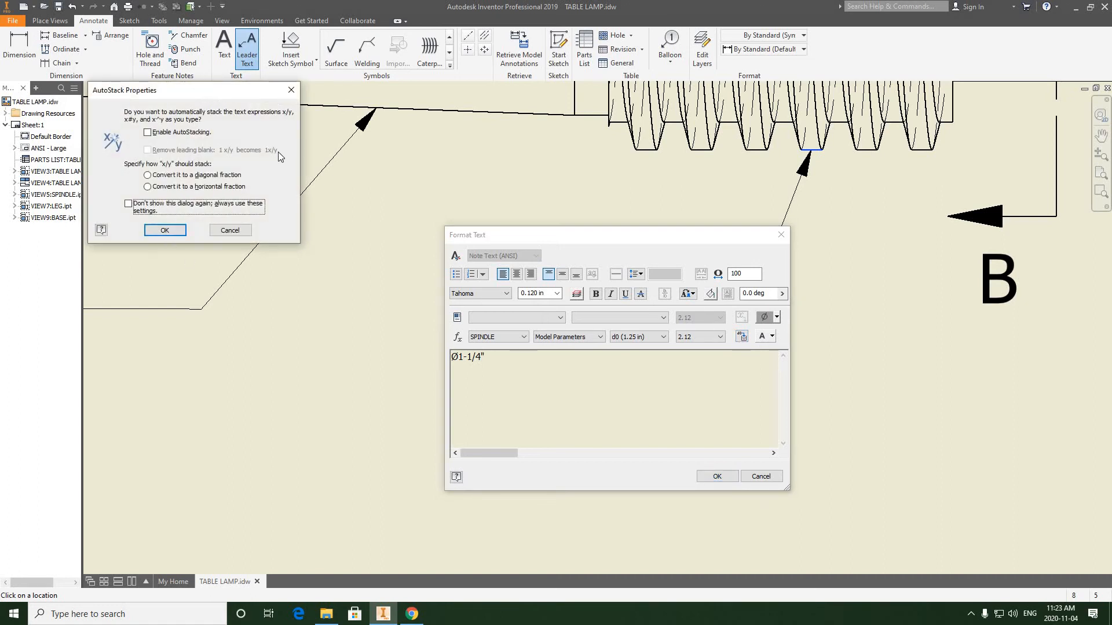
left_click_drag(202, 90, 279, 153)
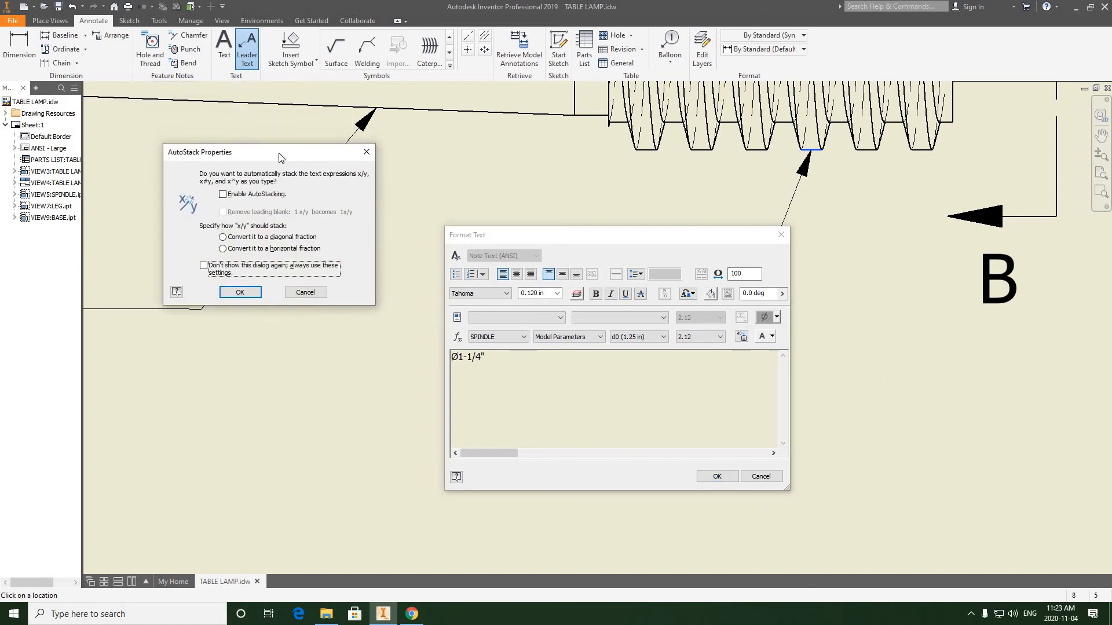
left_click(222, 237)
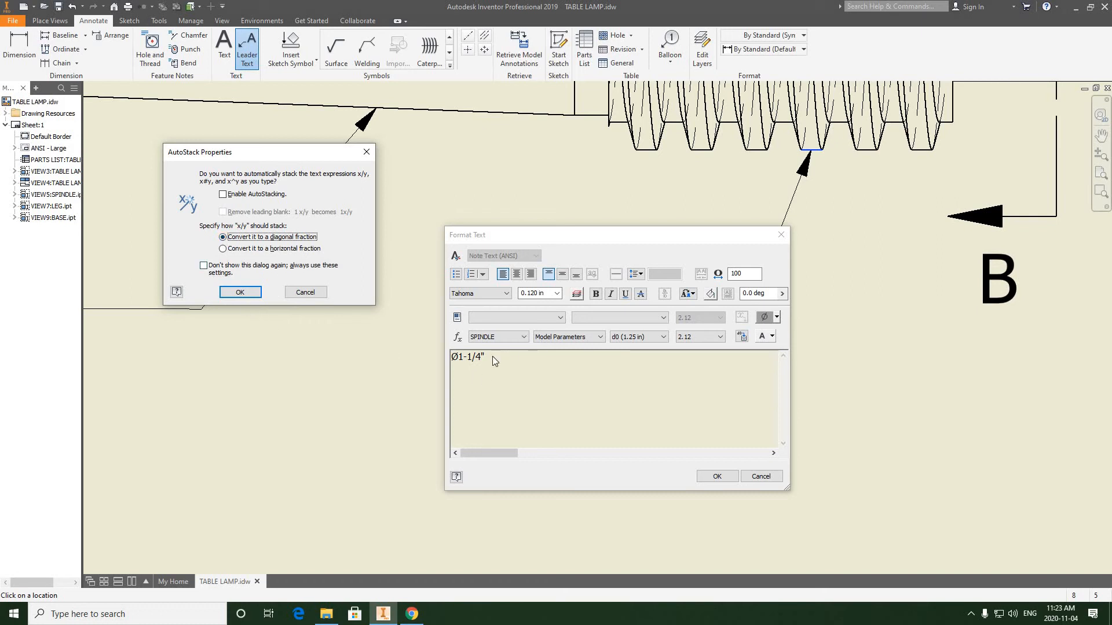
left_click(240, 293)
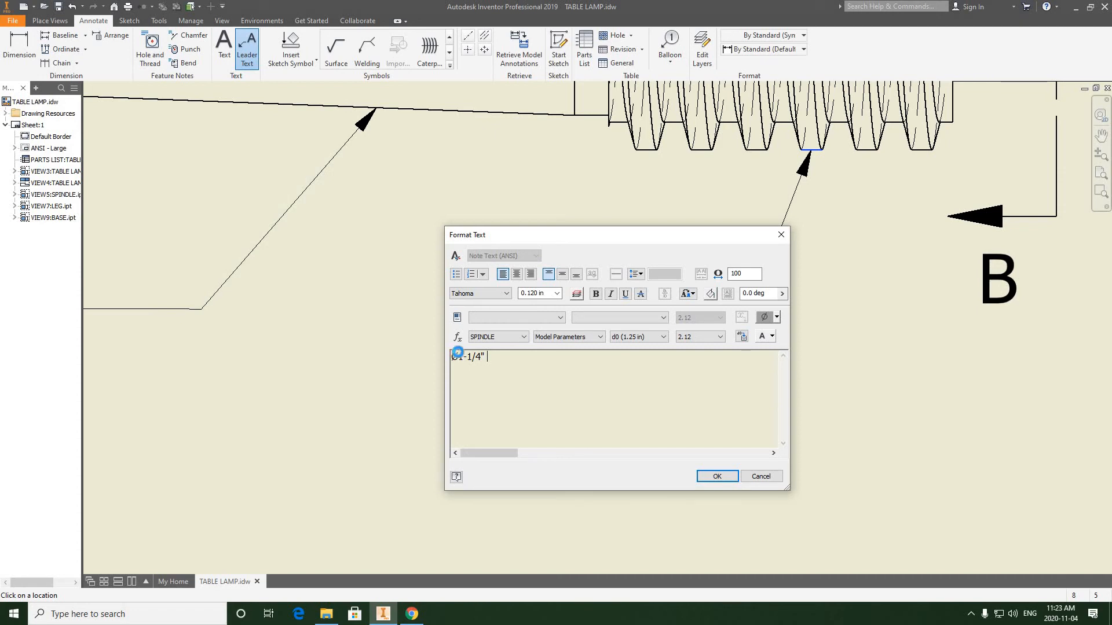
Complete the note as Ø1-1/4" x 5 ACME, place it and finish the leader command.
type("X 5 ")
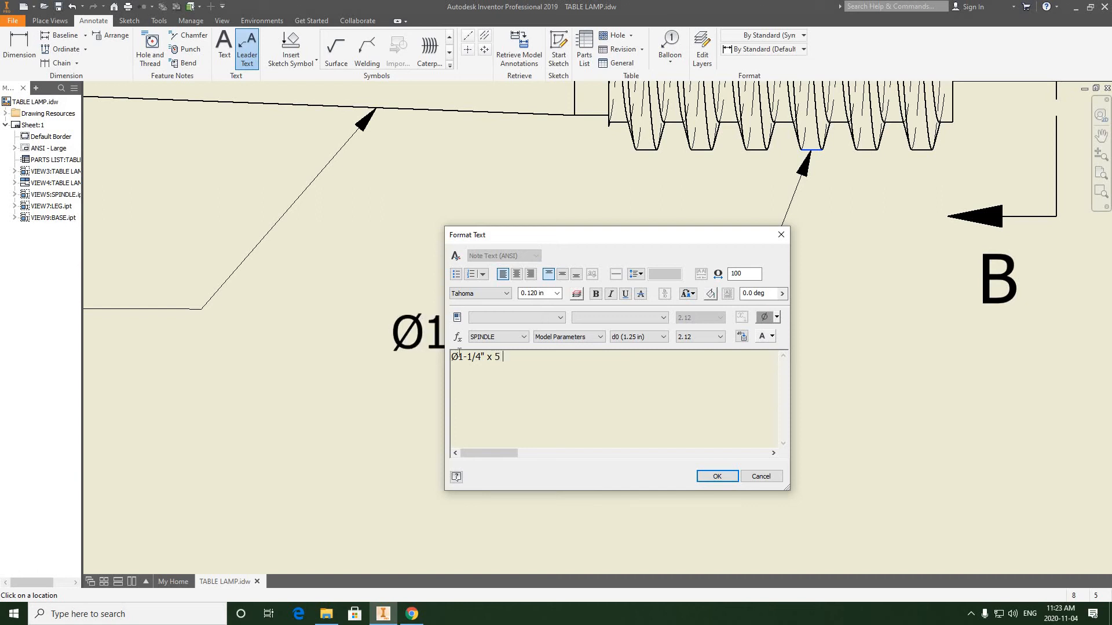
type("ACME")
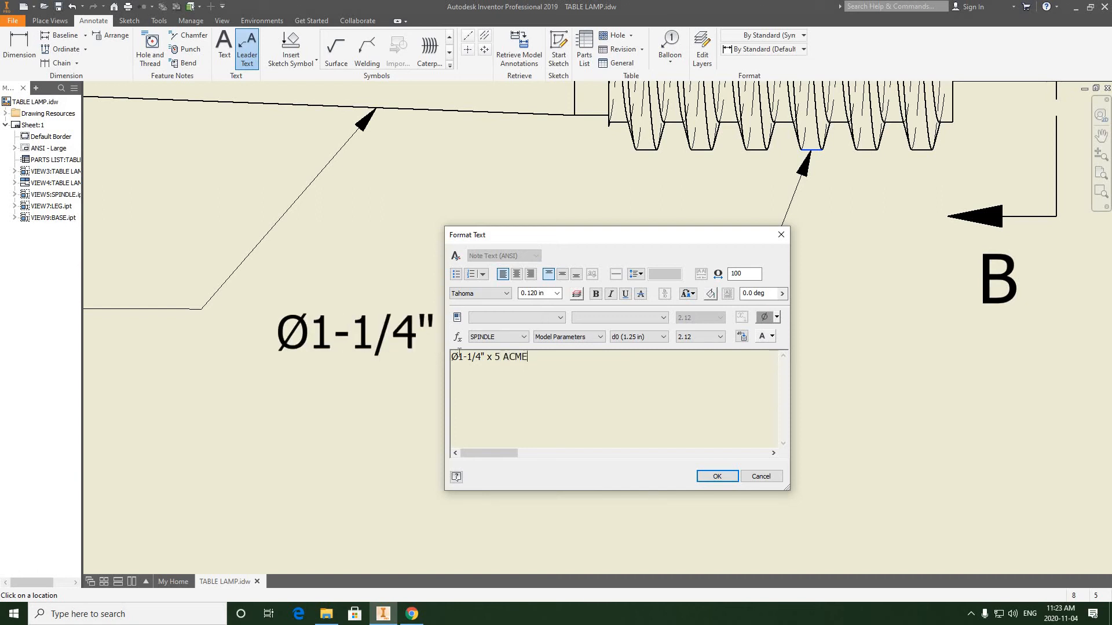
left_click(704, 476)
scroll(641, 437, "down", 2)
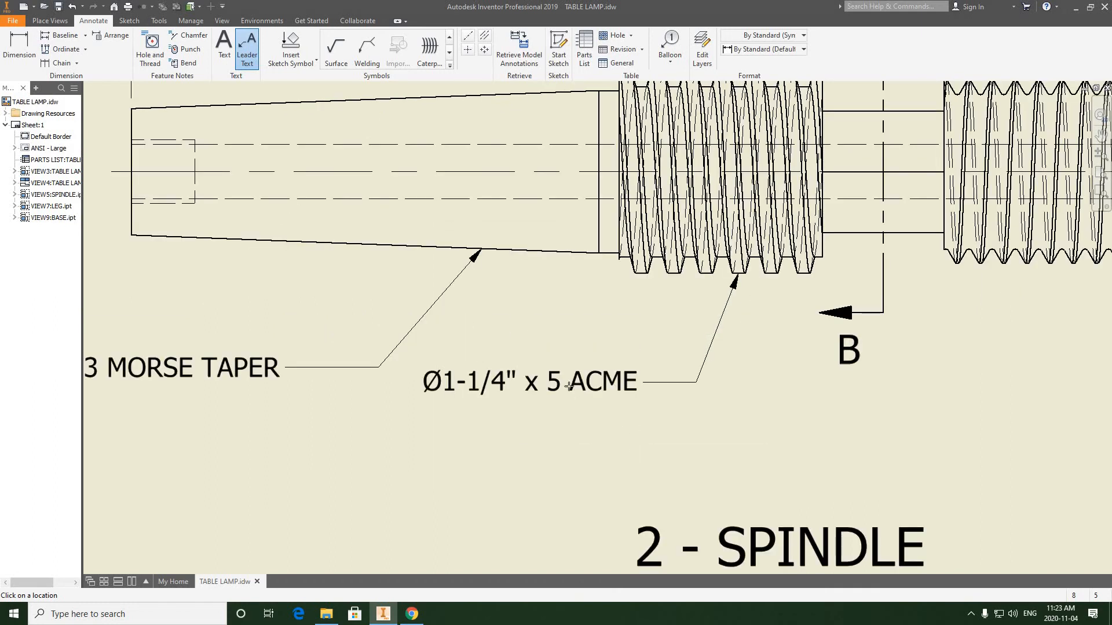
scroll(603, 322, "down", 1)
right_click(631, 322)
left_click(643, 293)
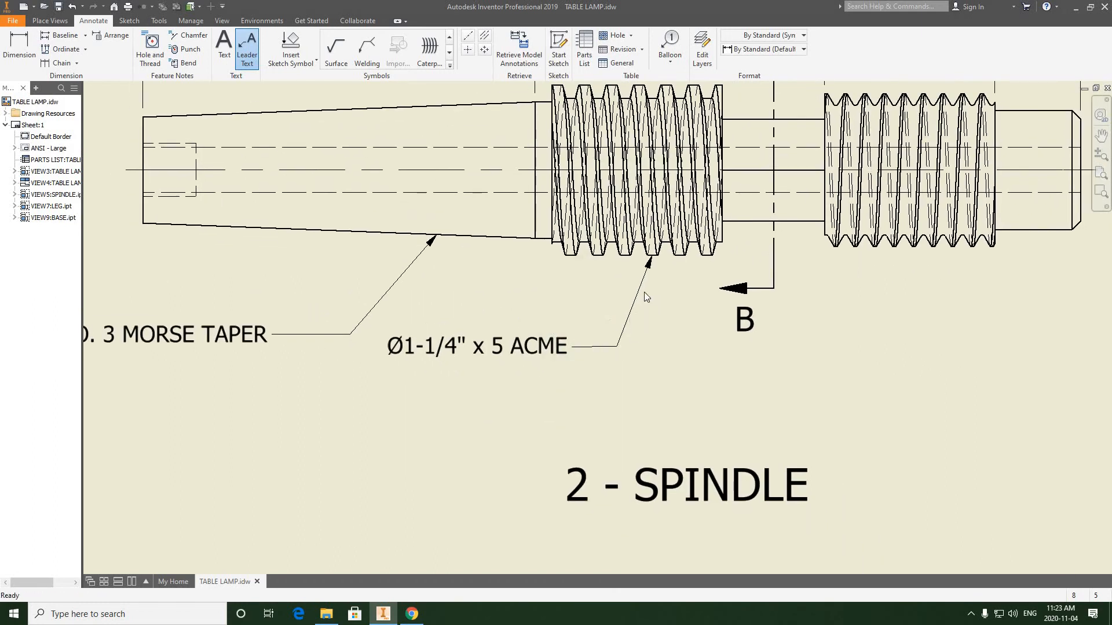
Move the ACME leader's elbow and note text up slightly to level the landing.
left_click_drag(617, 347, 590, 340)
left_click(585, 348)
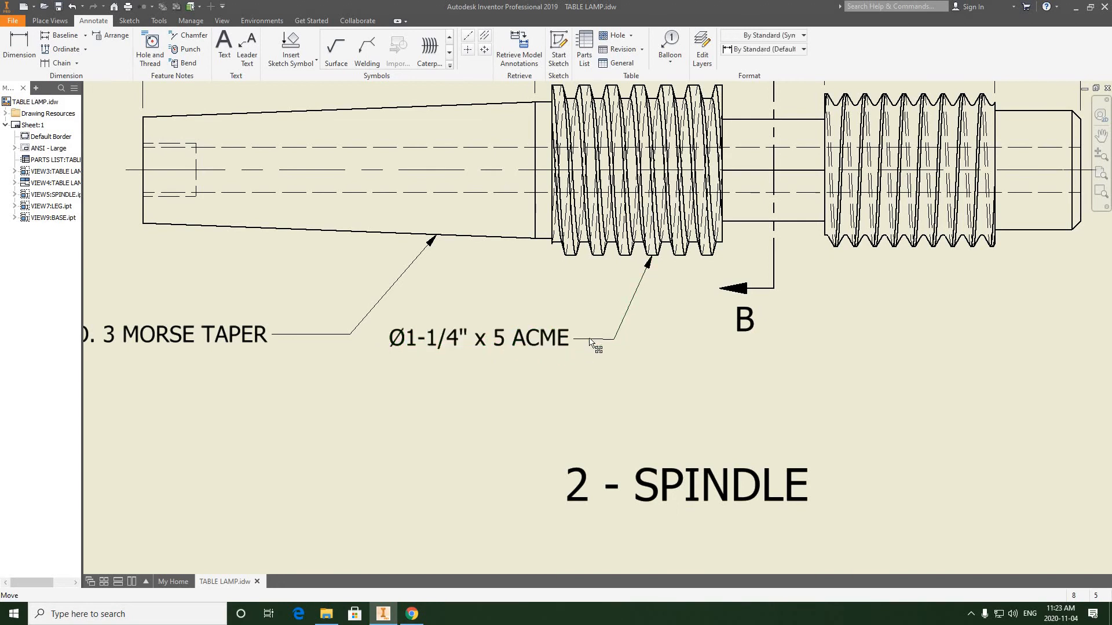
left_click(532, 346)
left_click(513, 367)
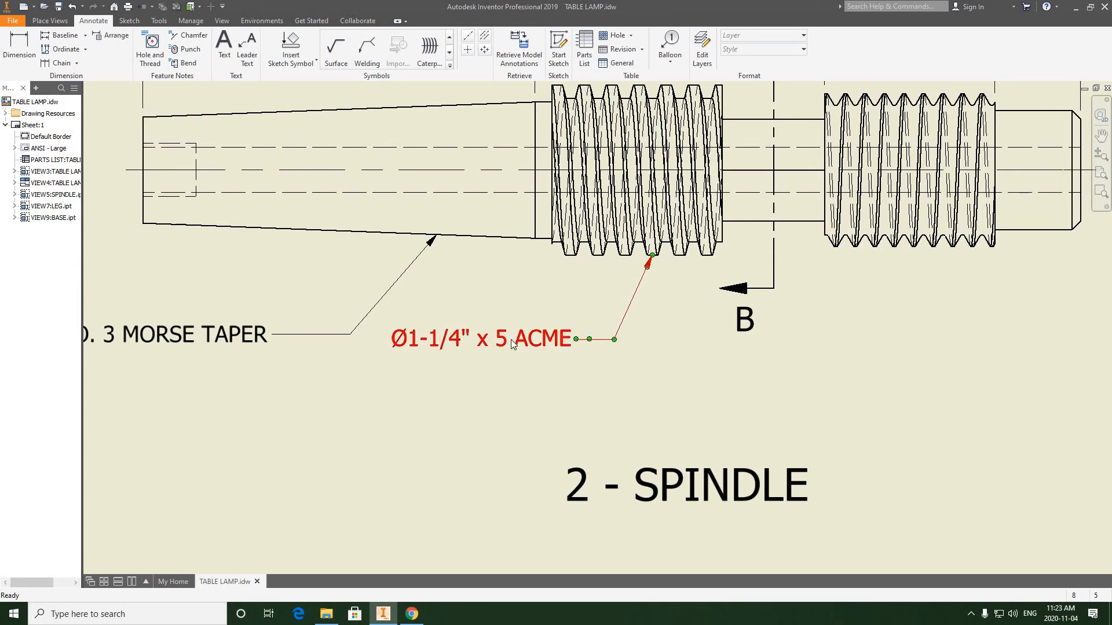
Draw a Leader Text leader from the lower crest of the spindle's second thread, down and left with a horizontal landing.
middle_click_drag(504, 365, 487, 362)
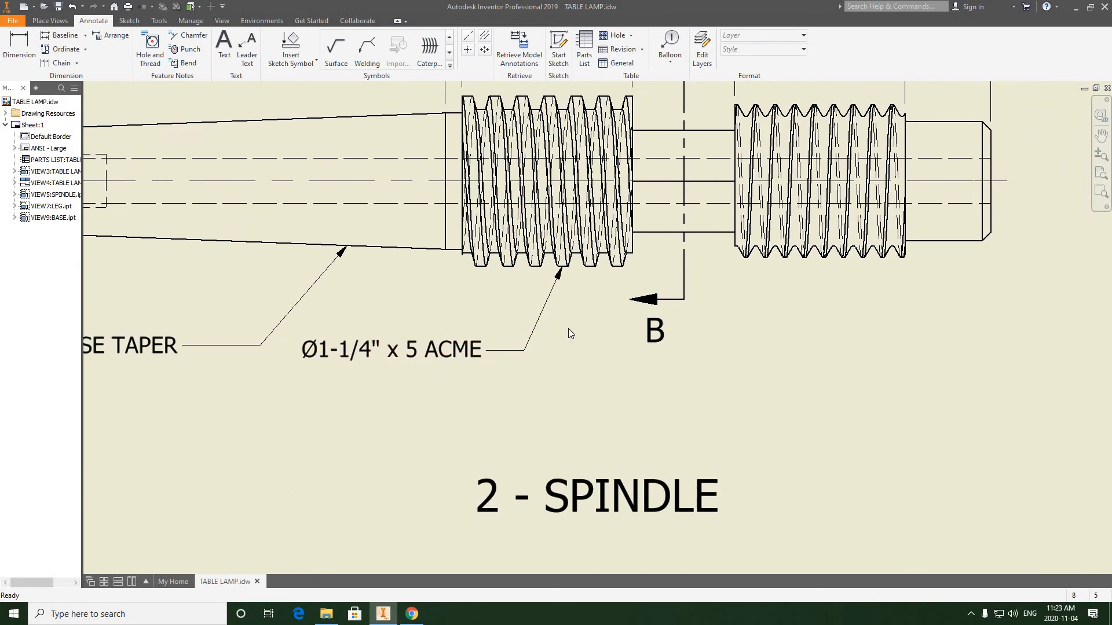
scroll(570, 330, "down", 3)
middle_click_drag(673, 392, 601, 394)
mouse_move(533, 283)
middle_mouse_down()
mouse_move(567, 347)
mouse_move(543, 323)
middle_mouse_up()
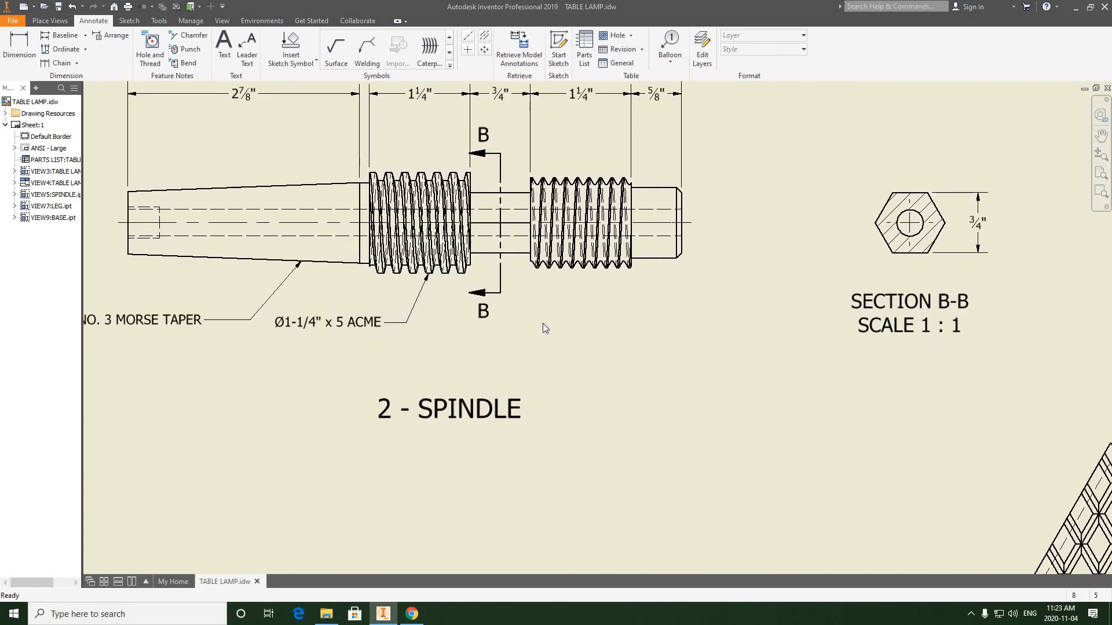
left_click(247, 46)
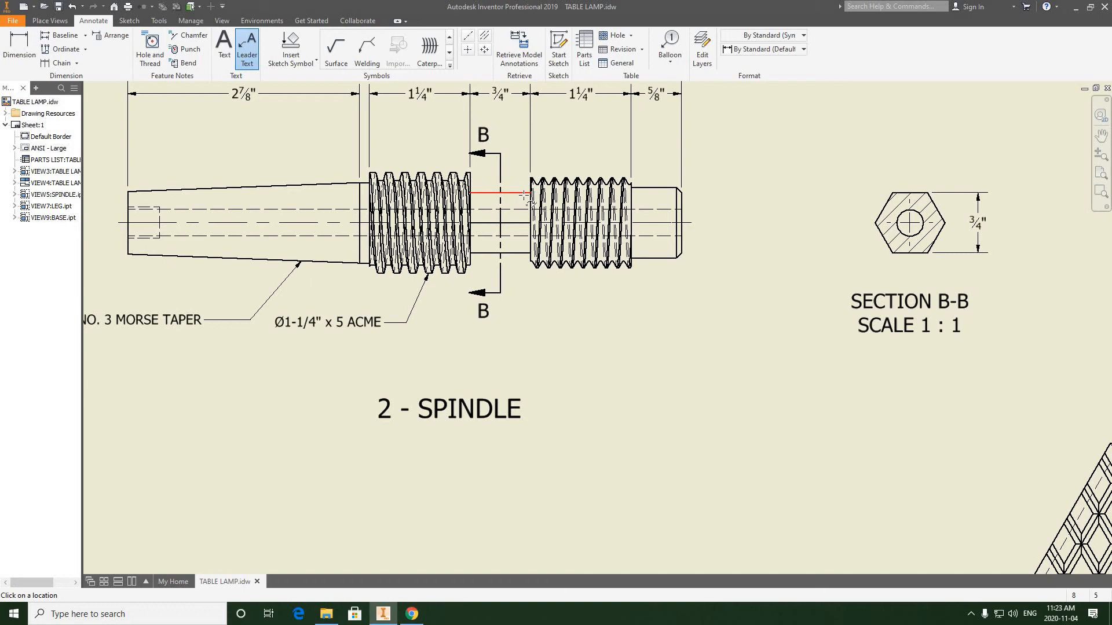
scroll(620, 270, "up", 3)
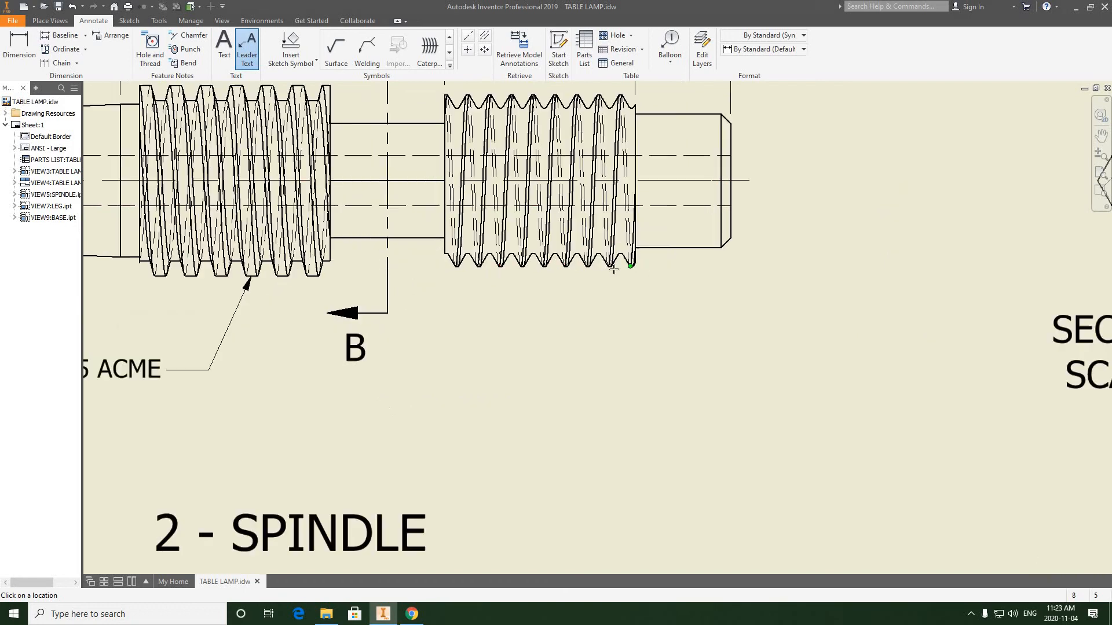
left_click(561, 272)
middle_click_drag(519, 371, 576, 333)
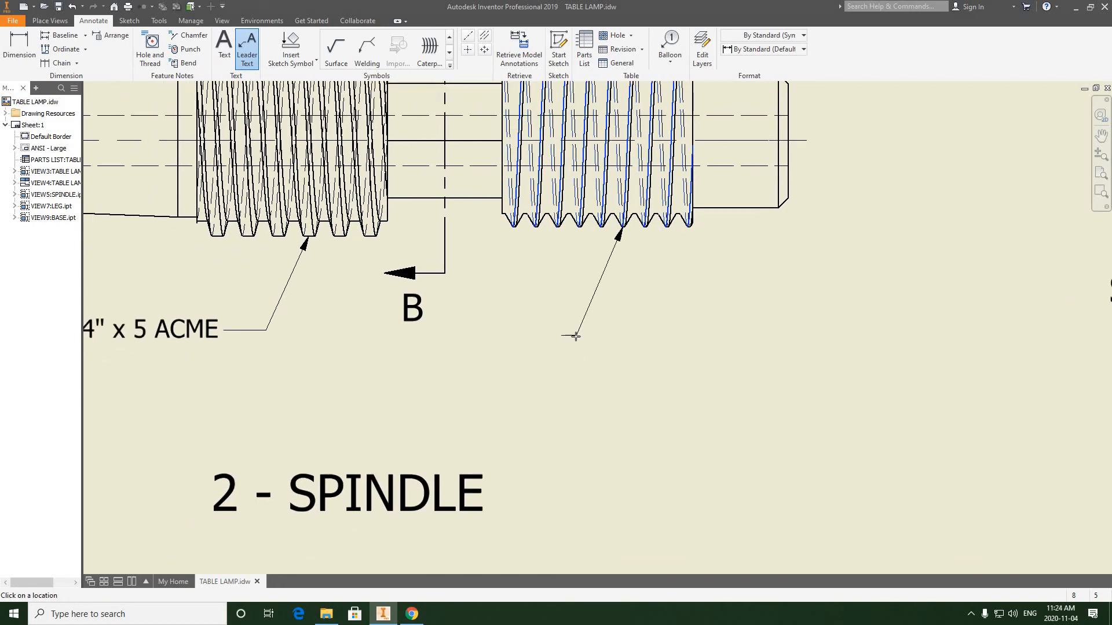
right_click(545, 336)
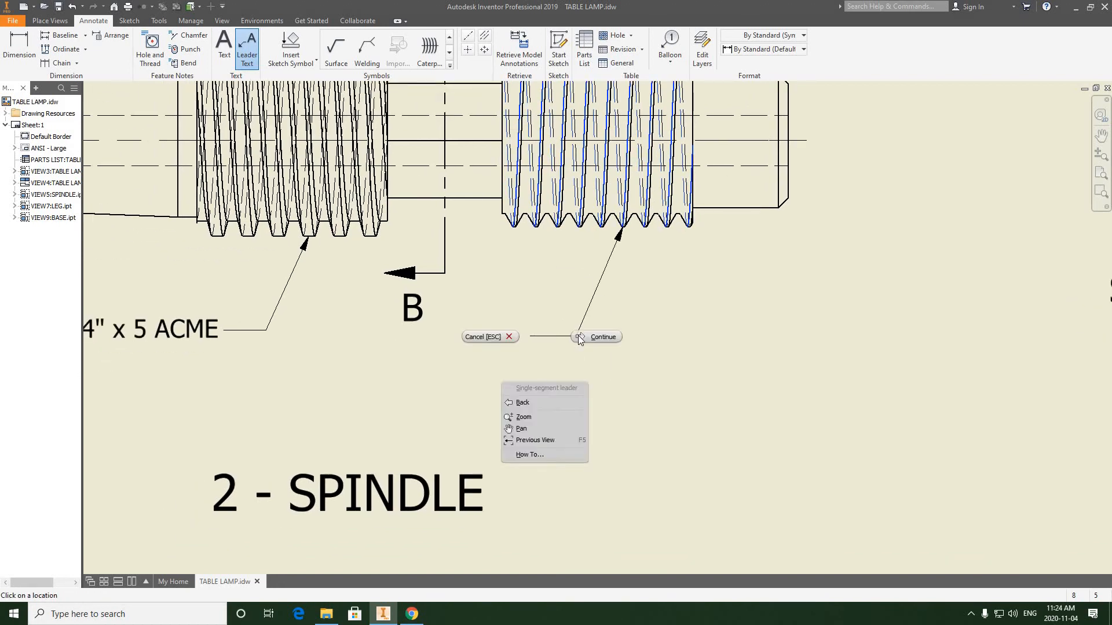
left_click(579, 264)
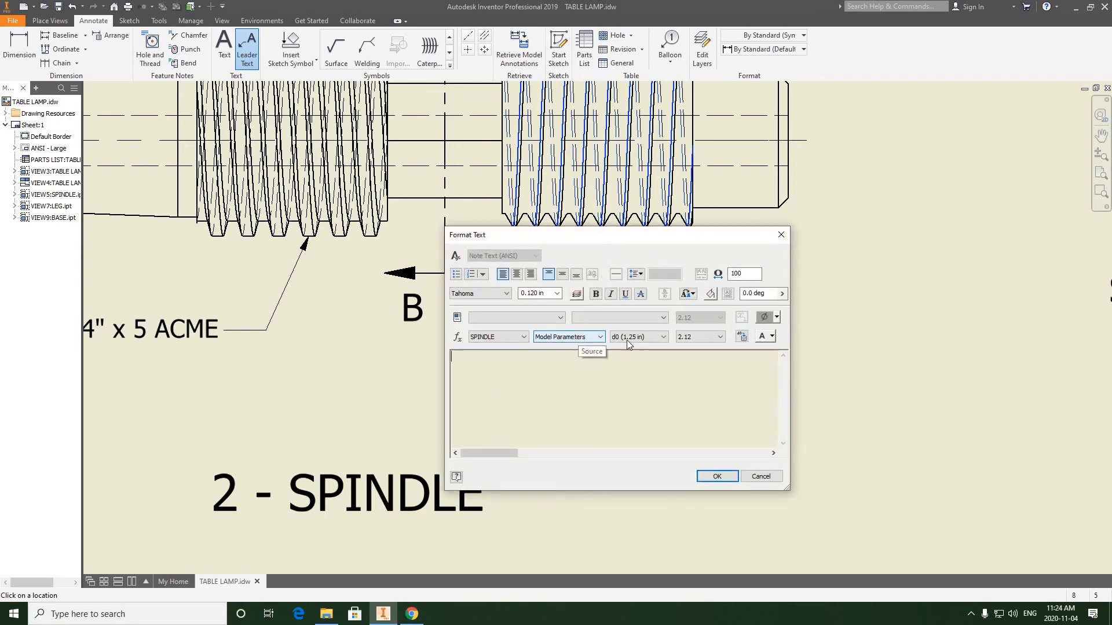
Start the second thread's note with a diameter symbol and 1-1/8", and enable AutoStacking with diagonal fractions.
left_click(764, 318)
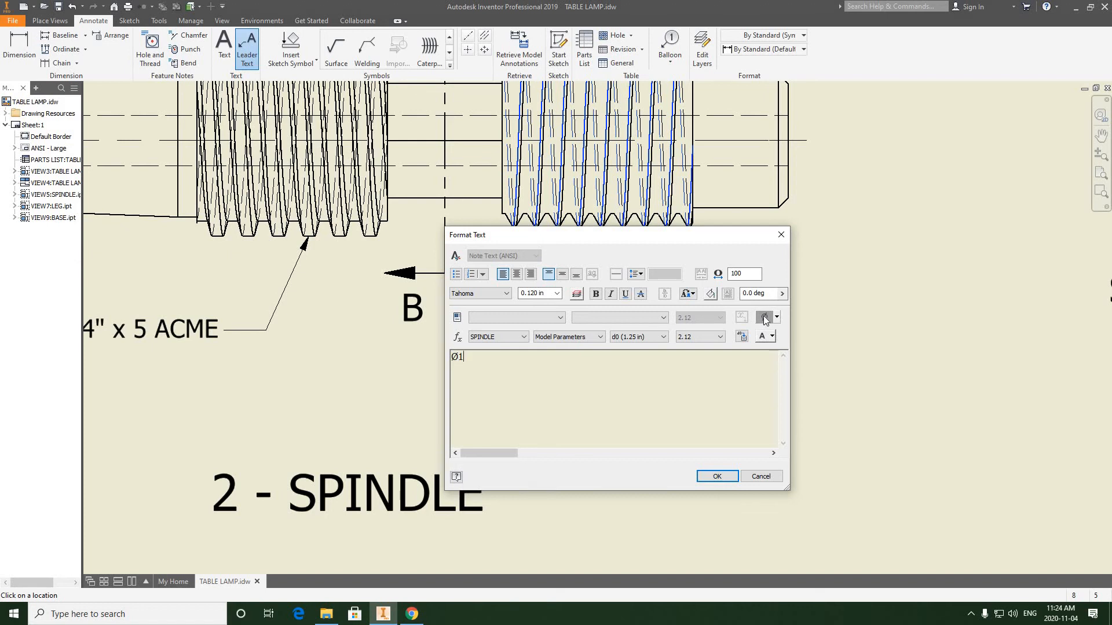
type("1-1/8\"")
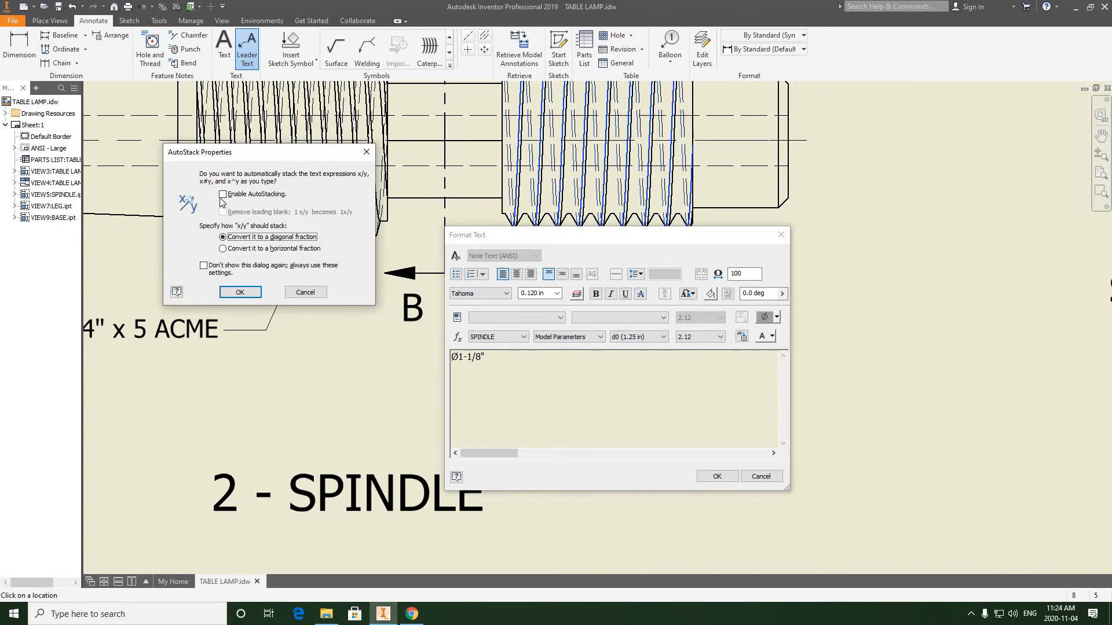
left_click(223, 195)
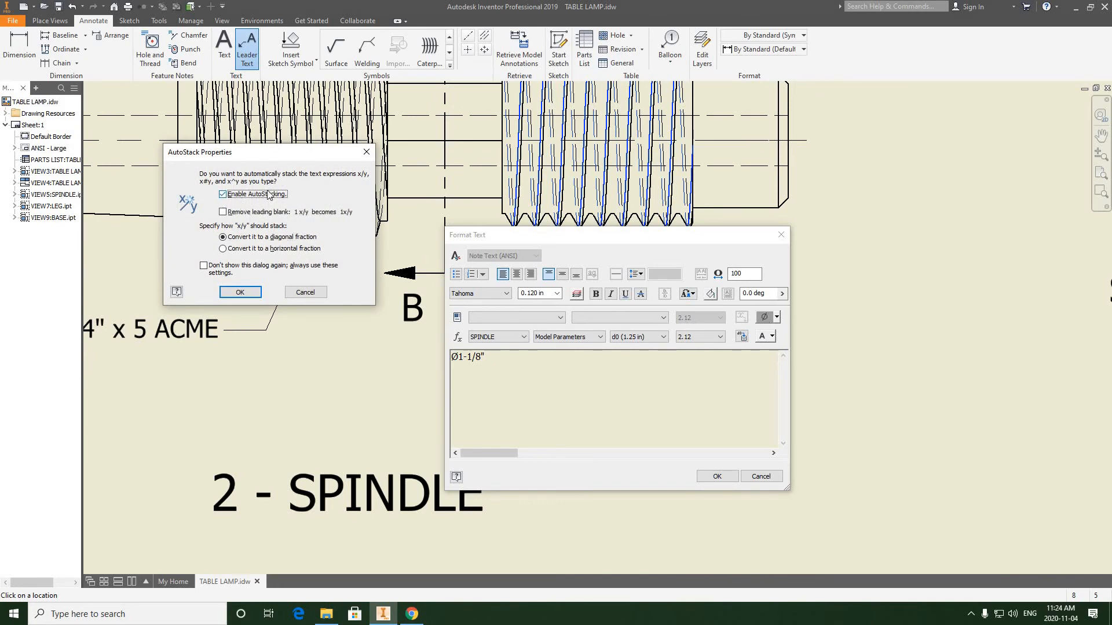
left_click(239, 292)
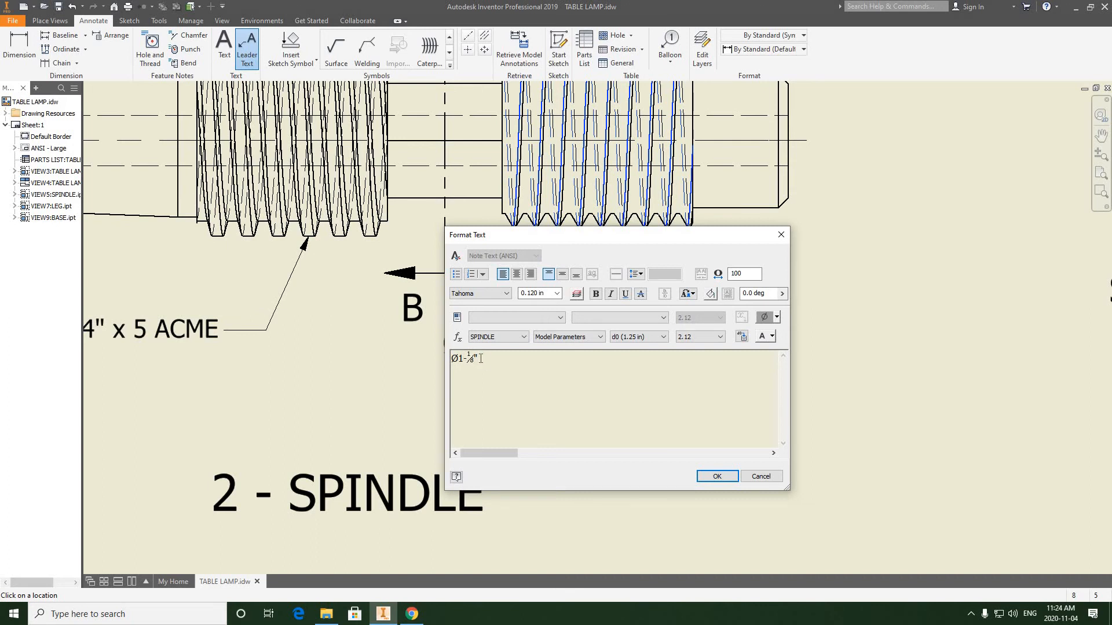
Complete the second thread's note as Ø1-1/8" x 7 U.N.C., place it and finish the leader command.
type("x 7 a")
key("BackSpace")
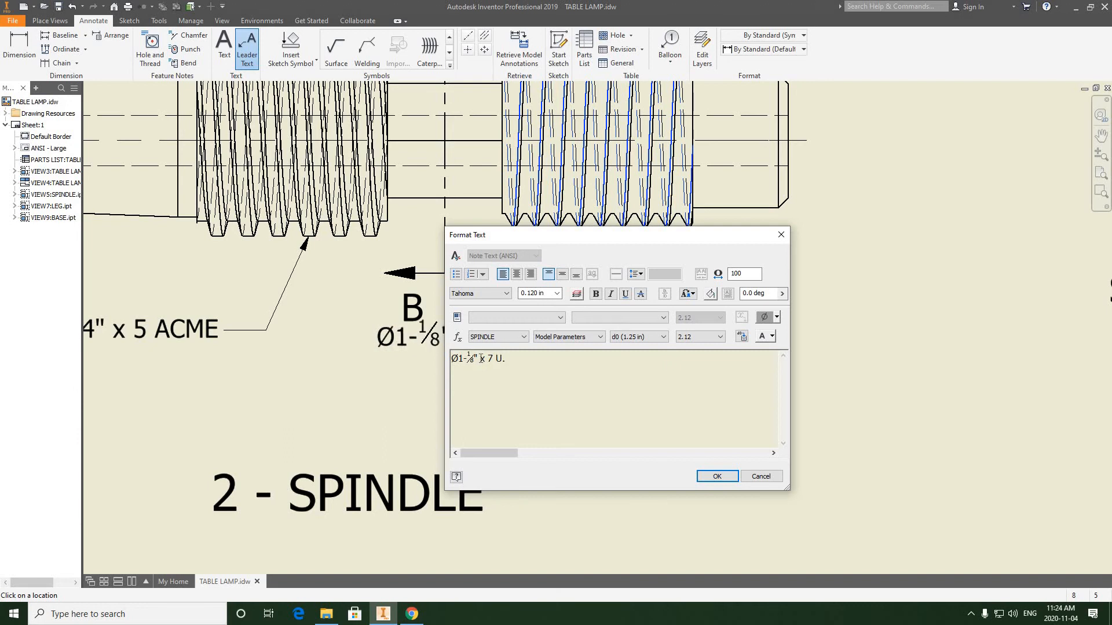
type("U.N.C.")
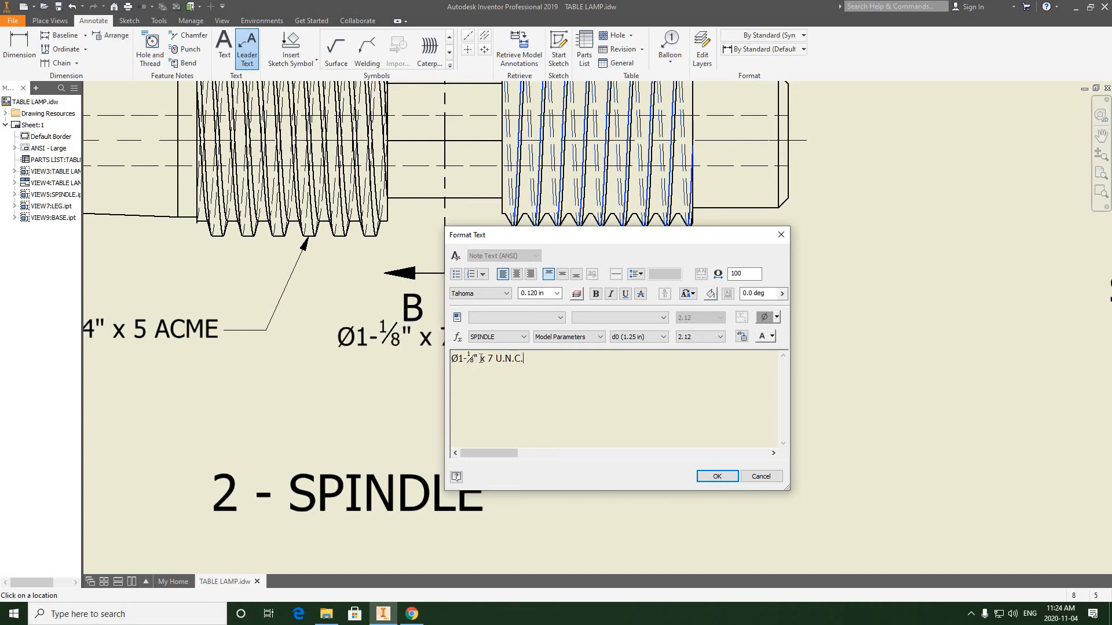
left_click(717, 476)
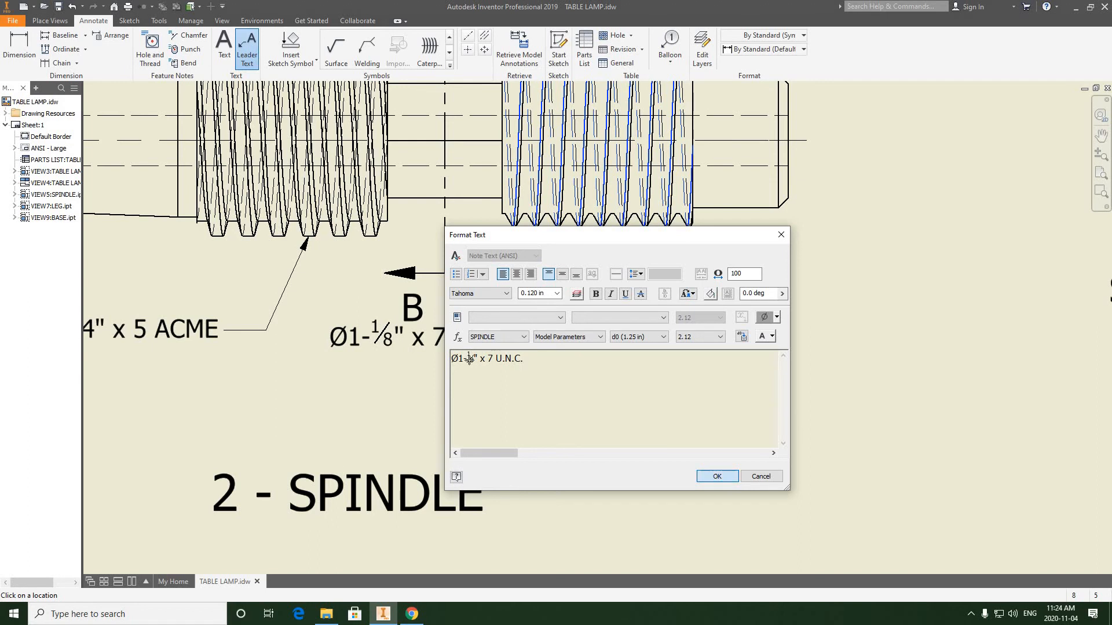
scroll(585, 355, "down", 3)
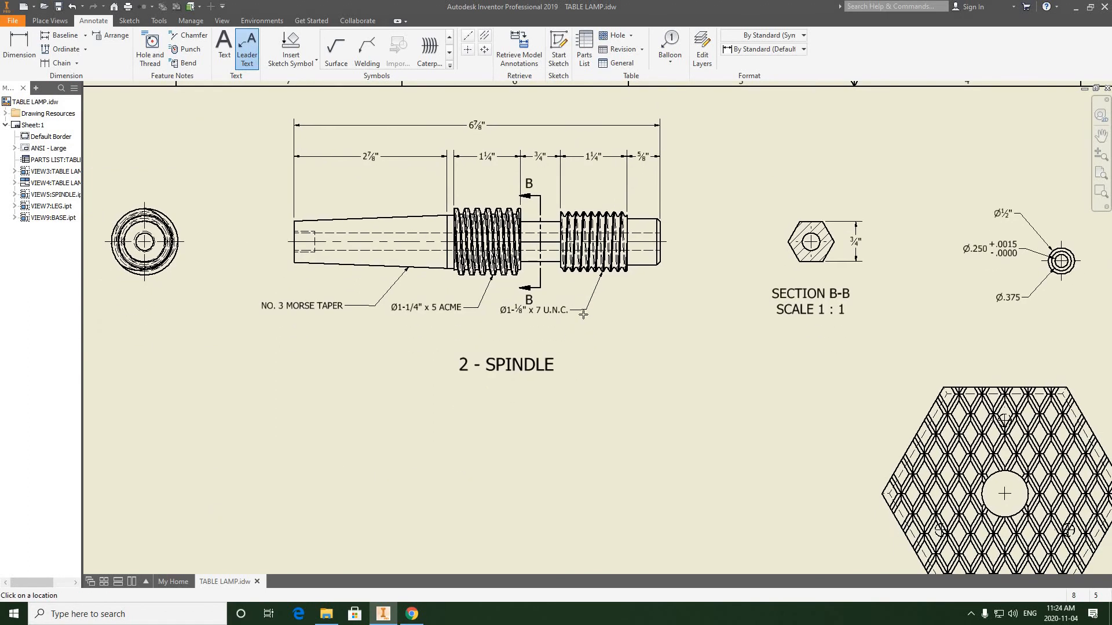
right_click(634, 318)
left_click(555, 314)
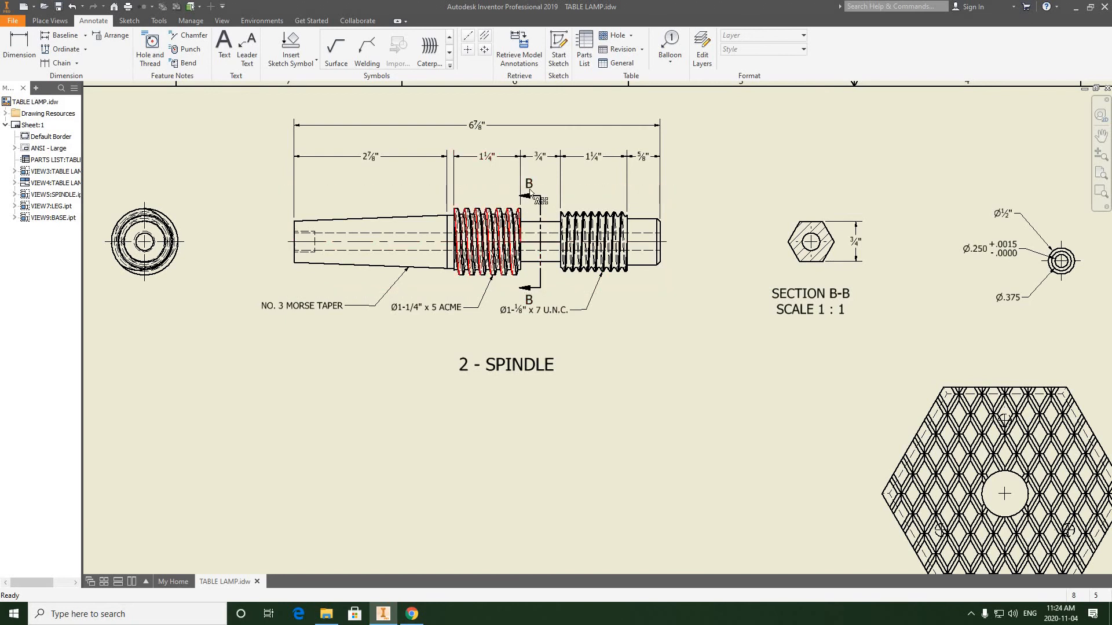
scroll(536, 298, "up", 3)
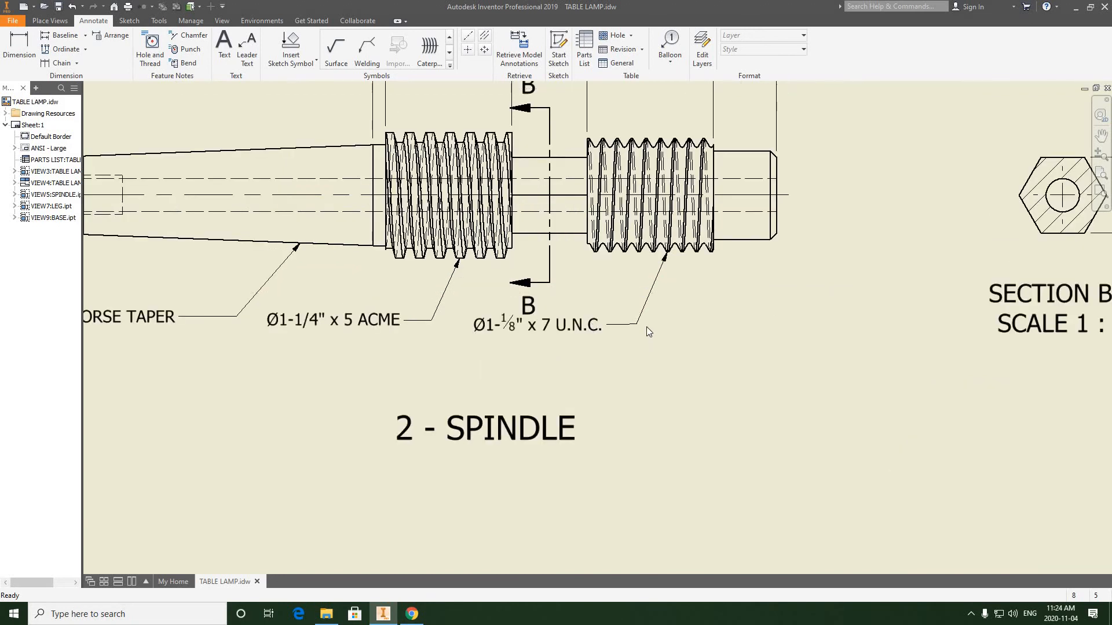
Move the Ø1-1/8" x 7 U.N.C. leader's elbow and note text down, keeping the landing horizontal.
left_click(637, 340)
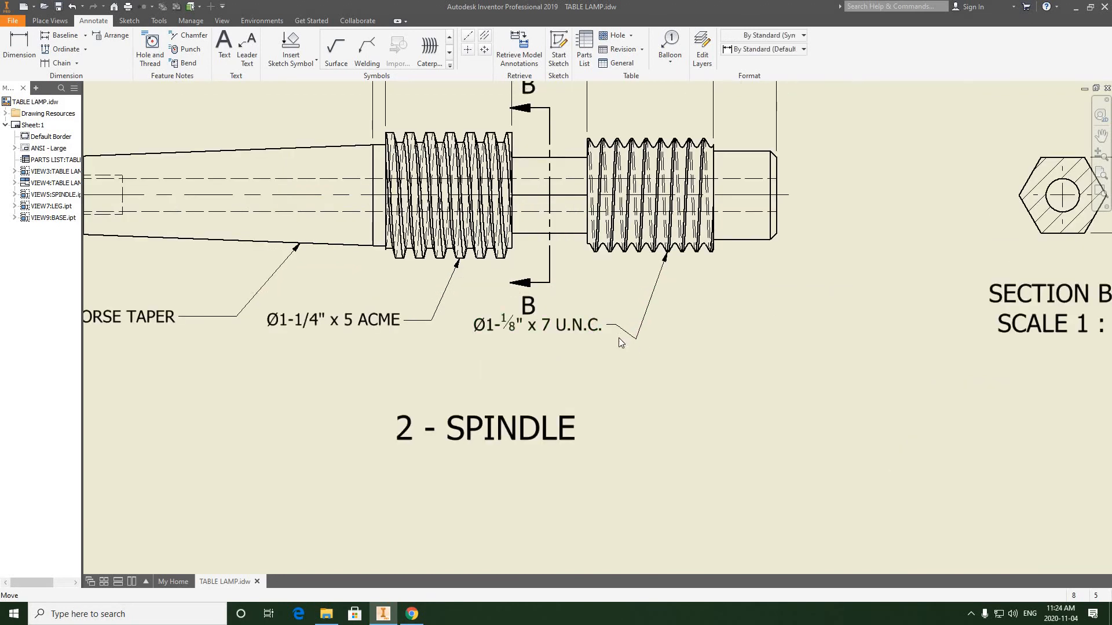
mouse_move(618, 326)
left_mouse_down()
mouse_move(615, 345)
mouse_move(632, 360)
mouse_move(607, 365)
left_mouse_up()
scroll(624, 381, "down", 5)
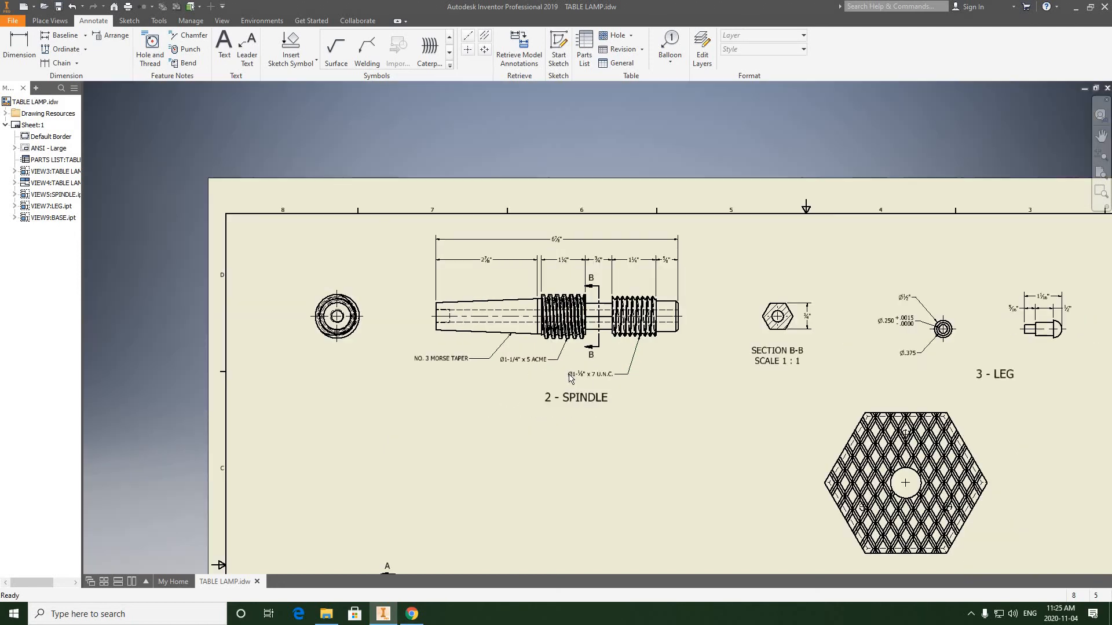
Move the ACME thread note down and left to line up with the U.N.C. note and straighten its landing.
scroll(551, 372, "up", 4)
middle_click_drag(551, 366, 585, 308)
left_click_drag(584, 291, 556, 318)
scroll(556, 317, "up", 5)
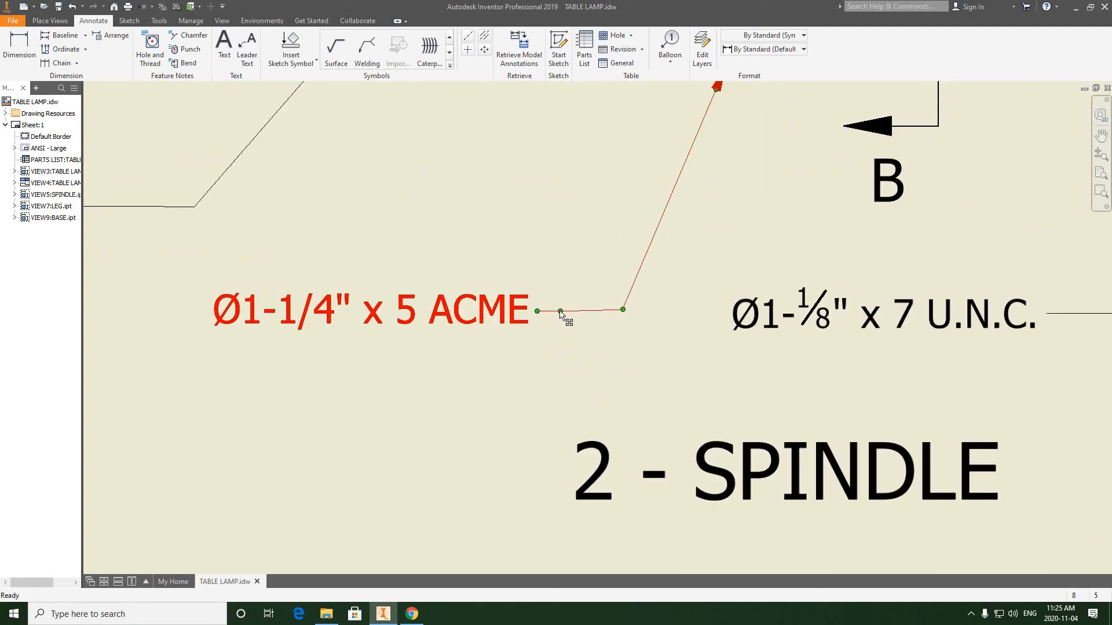
left_click_drag(559, 313, 556, 312)
scroll(543, 346, "down", 4)
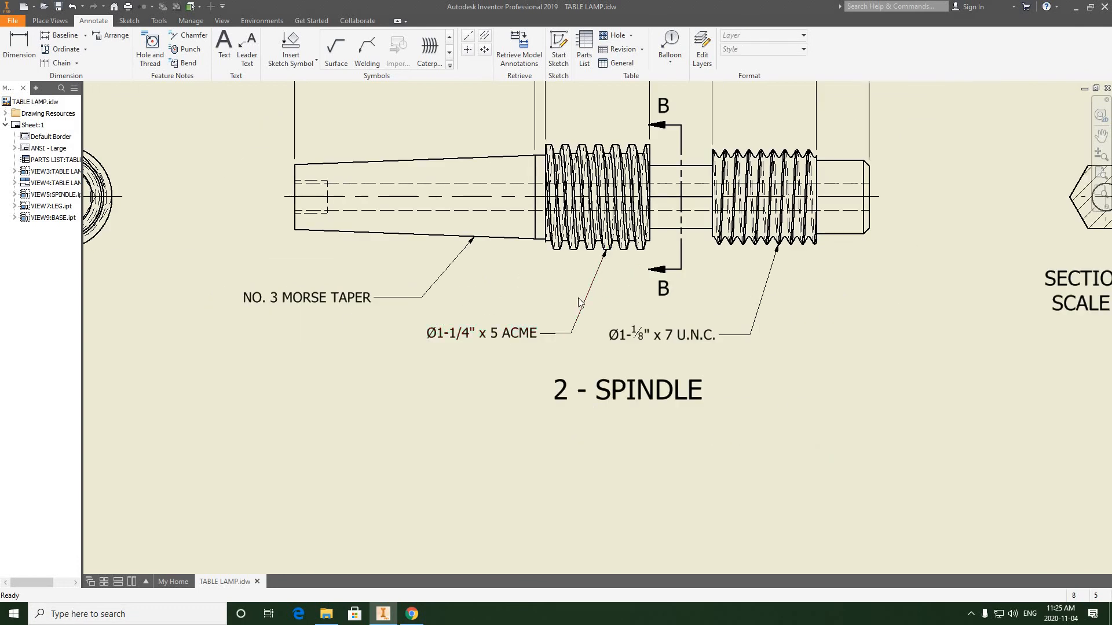
Fine-tune the ACME leader's landing so it runs level into the note, and clear the selection.
middle_click_drag(579, 298, 636, 298)
scroll(634, 298, "up", 5)
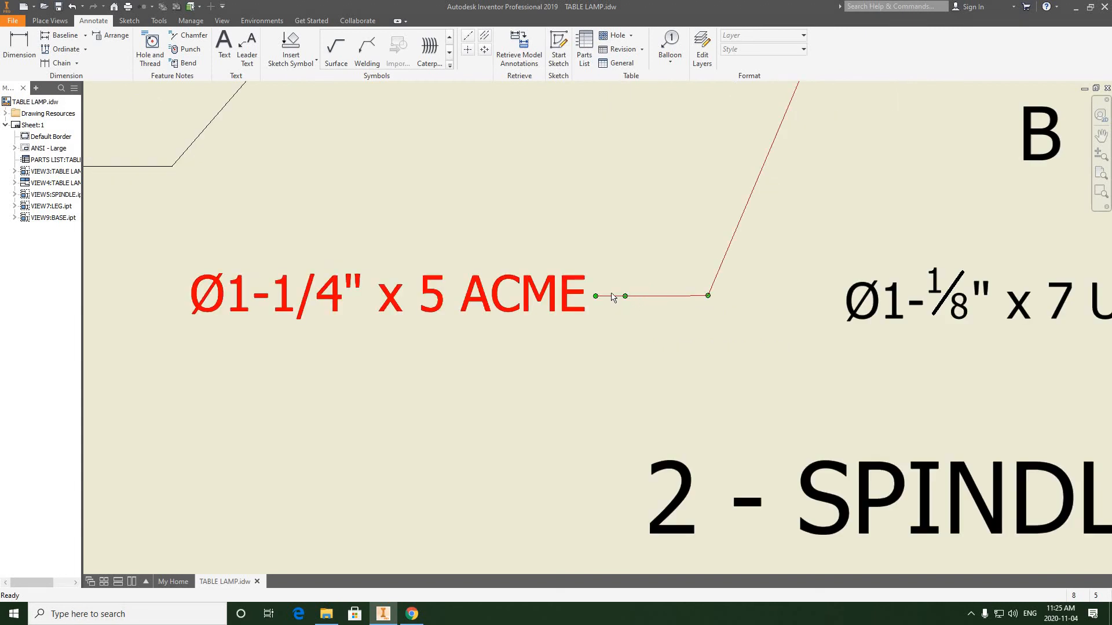
left_click(630, 300)
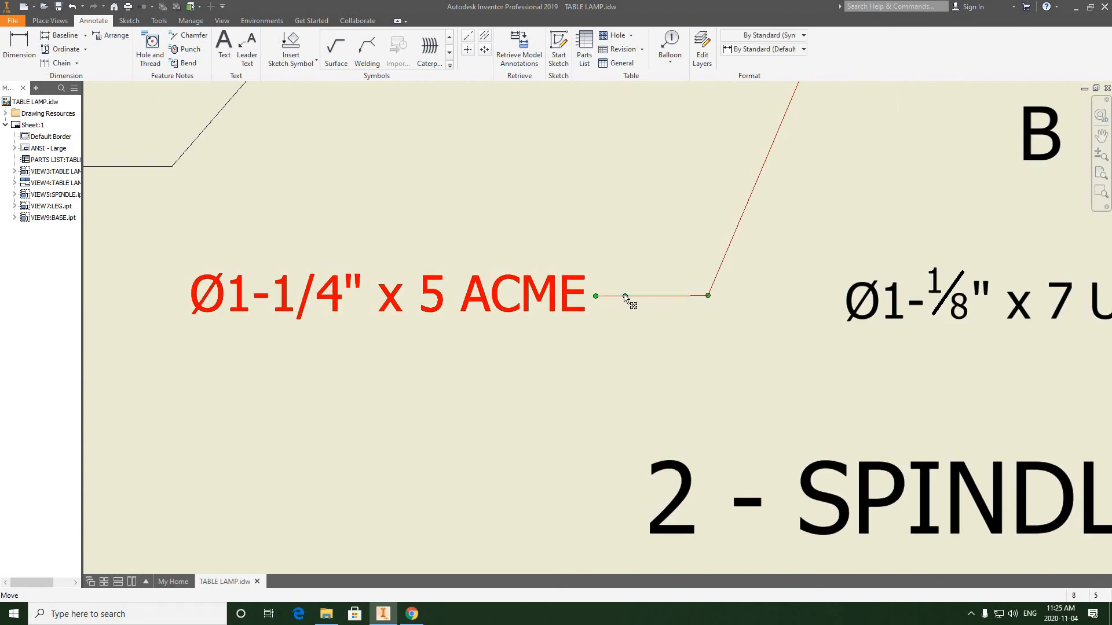
key("Escape")
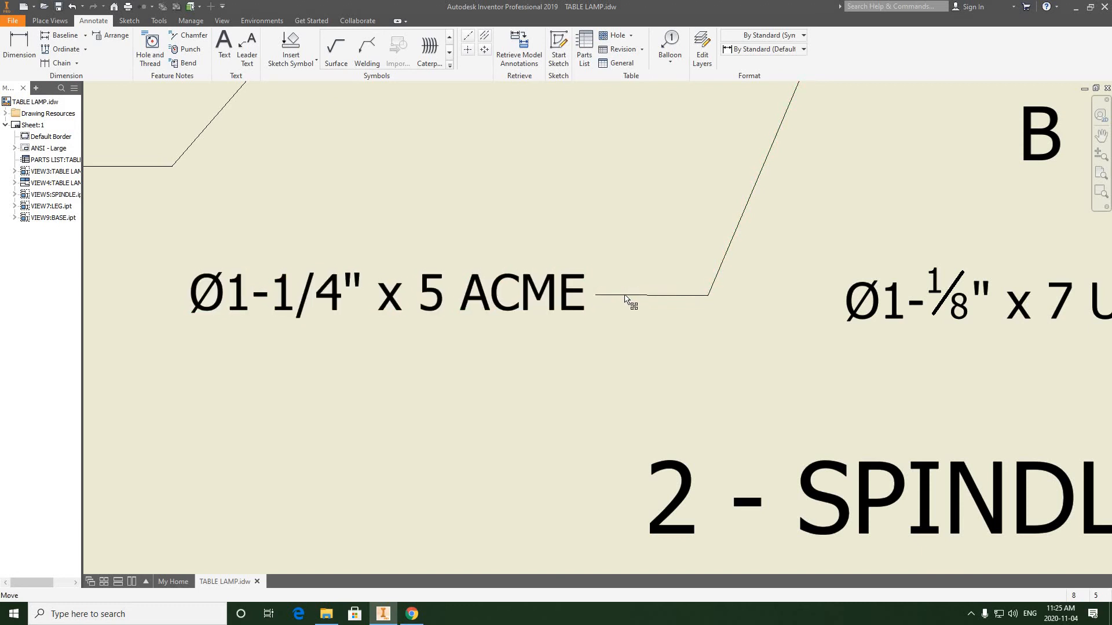
scroll(601, 331, "down", 4)
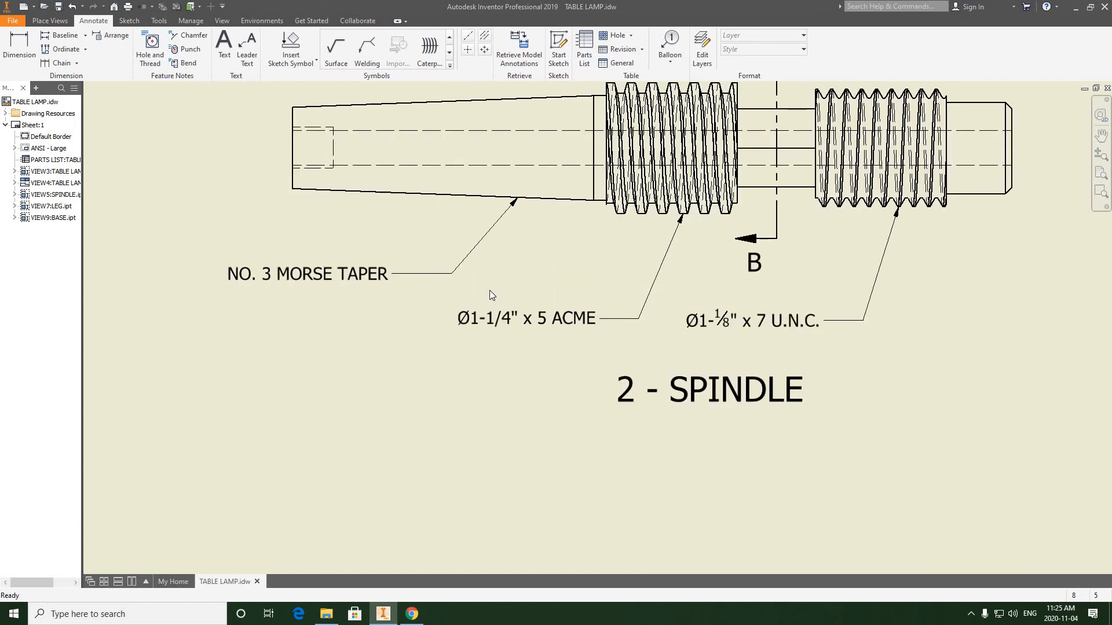
Shift the NO. 3 MORSE TAPER leader's arrowhead left along the taper and lower its elbow and note level with the thread notes.
left_click(510, 203)
left_click_drag(496, 200, 449, 197)
left_click_drag(453, 273, 387, 326)
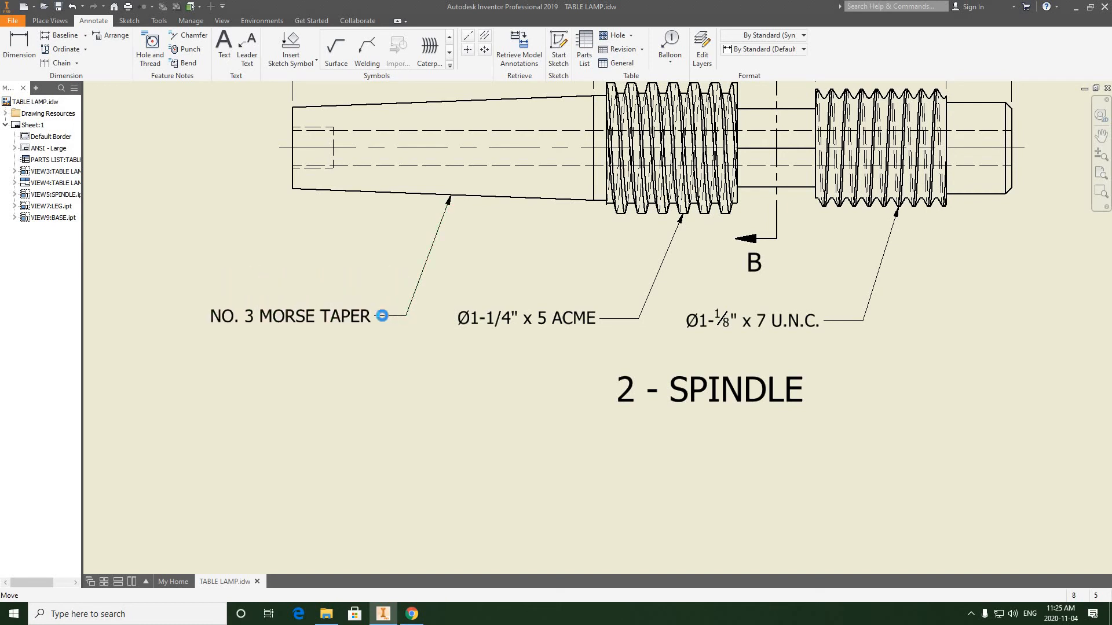
left_click(396, 383)
Draw a Leader Text leader from the upper chamfer at the spindle's right end, up and right with a horizontal landing.
scroll(398, 383, "up", 6)
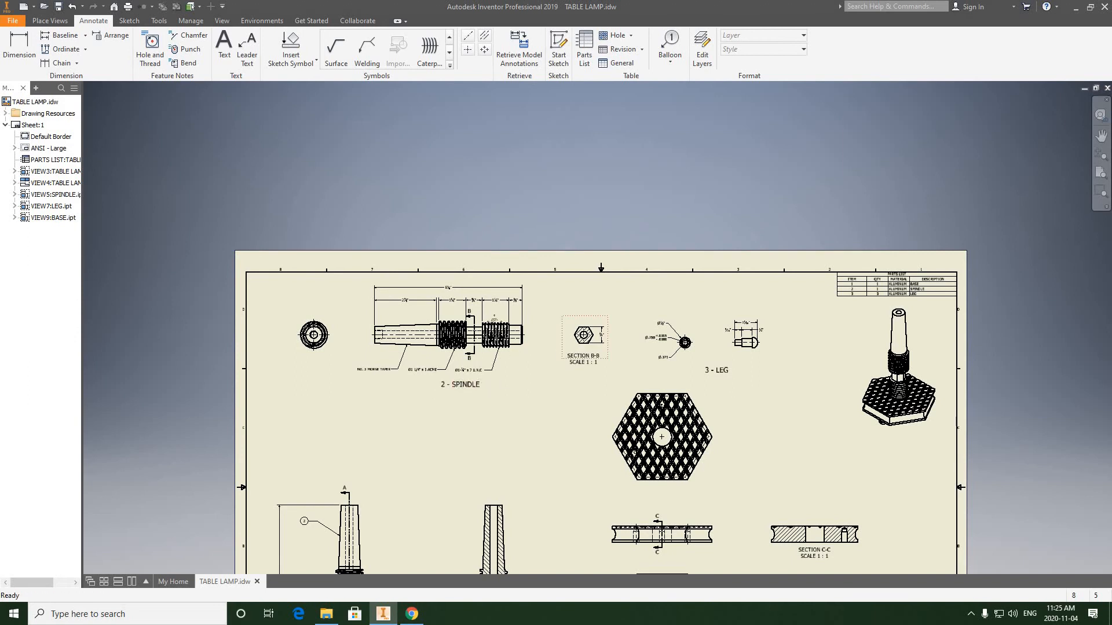
middle_click_drag(530, 351, 504, 310)
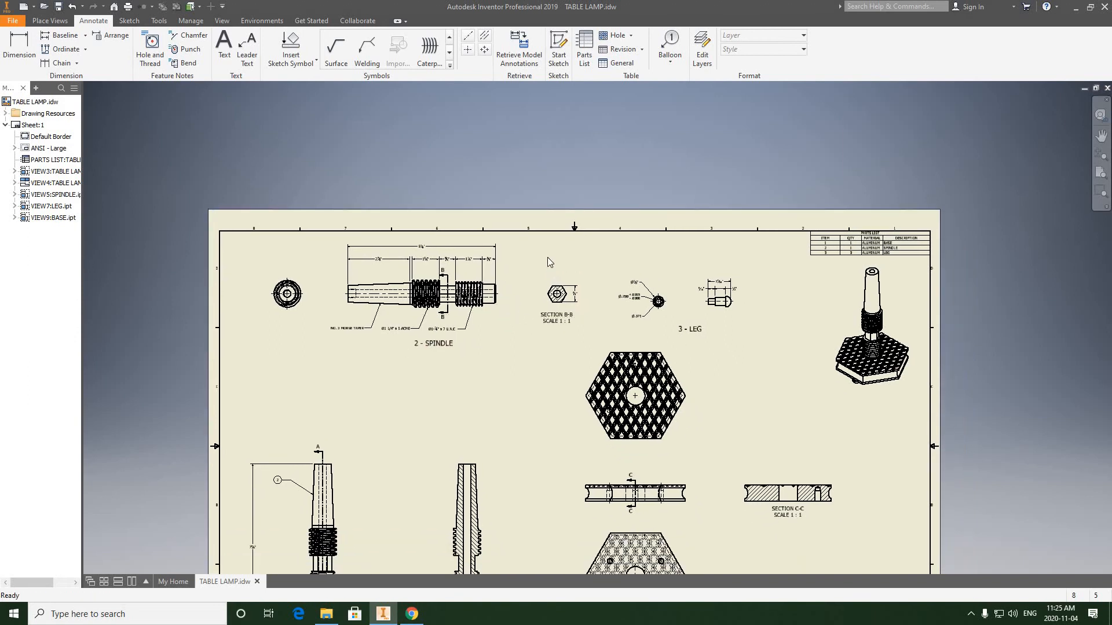
scroll(561, 241, "down", 2)
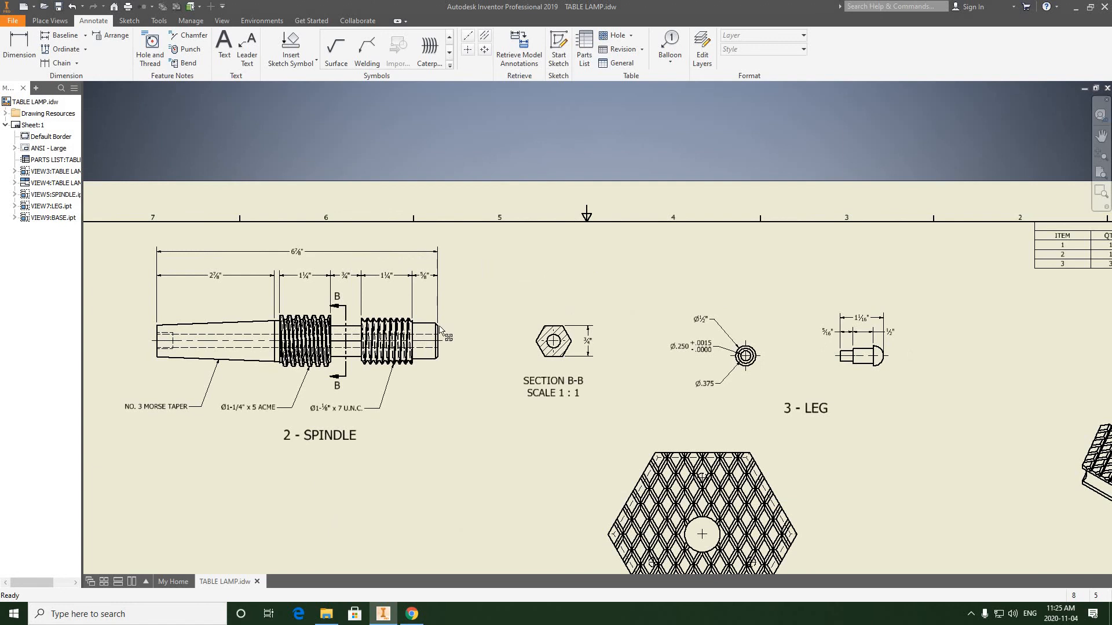
scroll(439, 318, "down", 2)
mouse_move(439, 322)
middle_mouse_down()
mouse_move(425, 294)
mouse_move(387, 305)
middle_mouse_up()
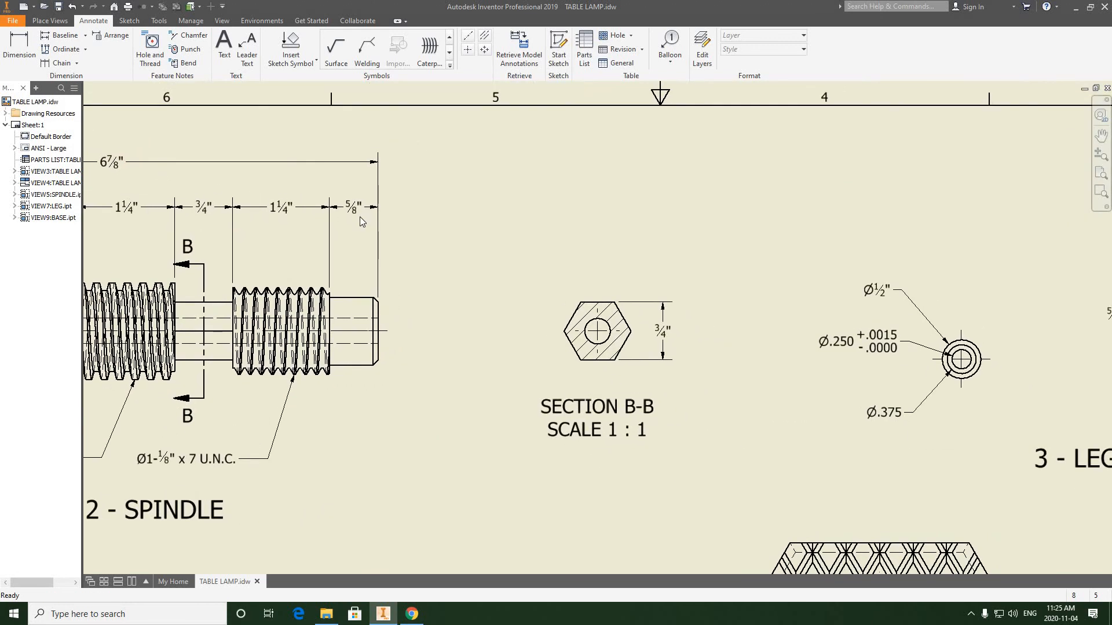
left_click(258, 58)
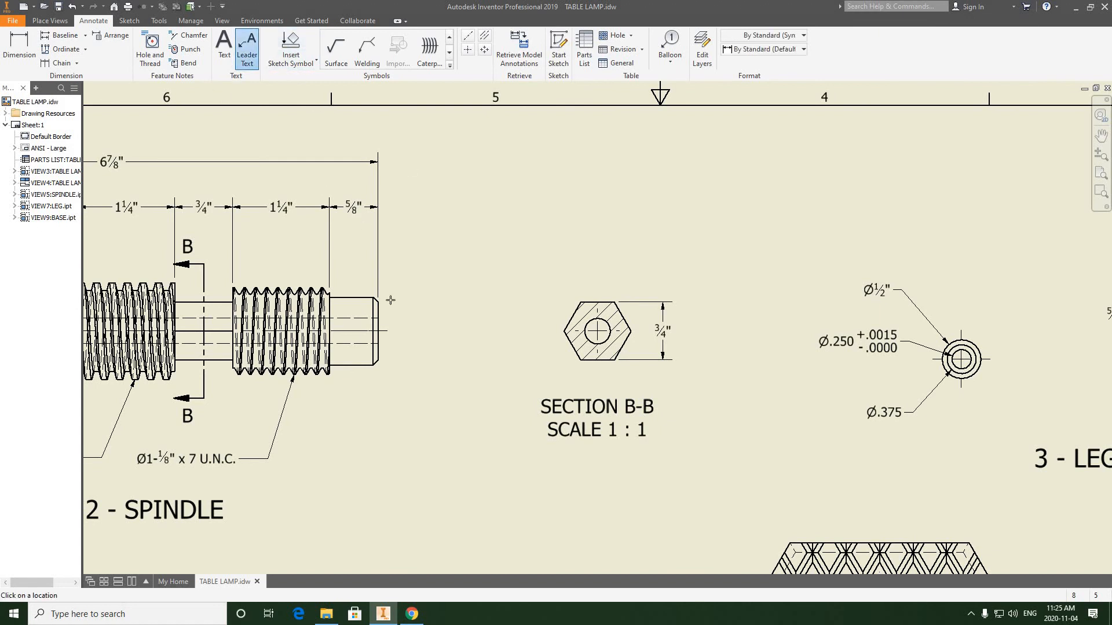
scroll(391, 300, "up", 3)
scroll(392, 300, "down", 3)
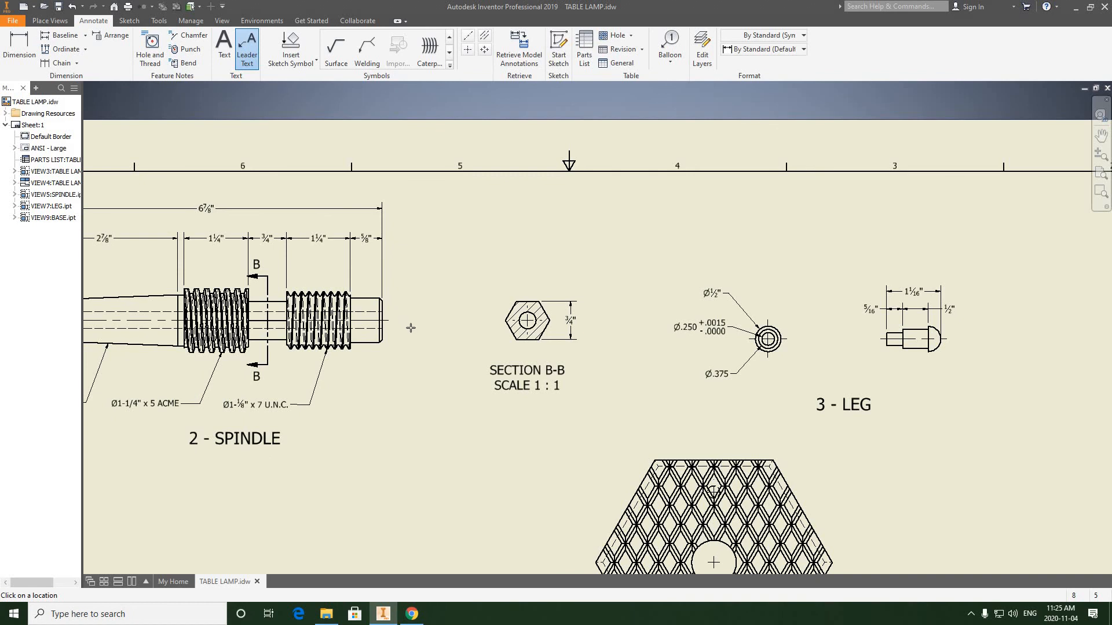
scroll(400, 313, "up", 3)
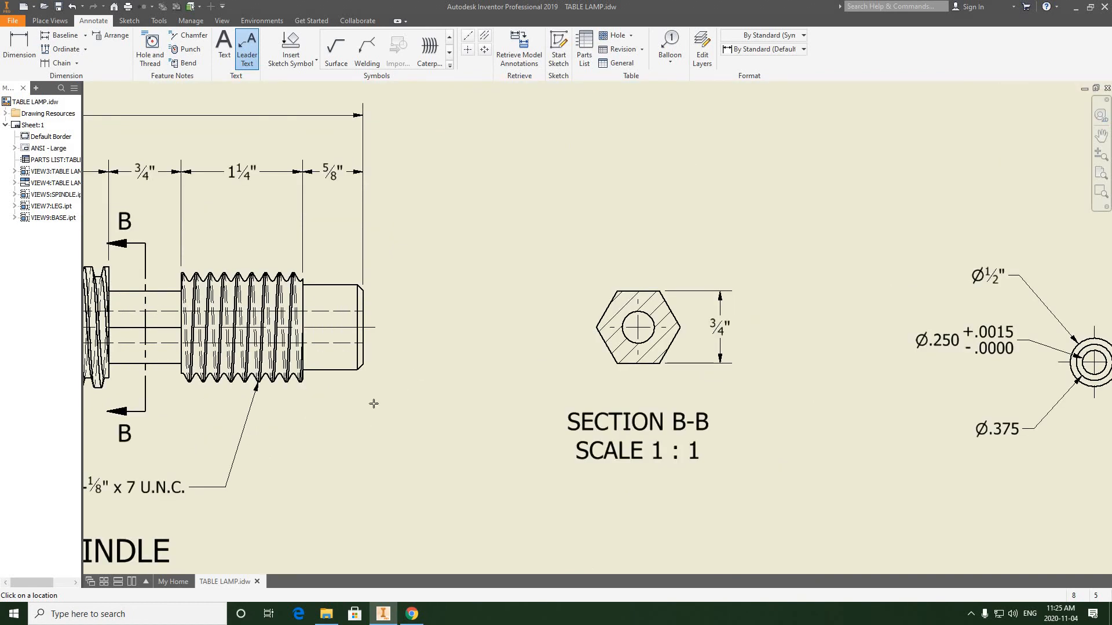
middle_click_drag(374, 402, 424, 361)
middle_click_drag(397, 286, 372, 346)
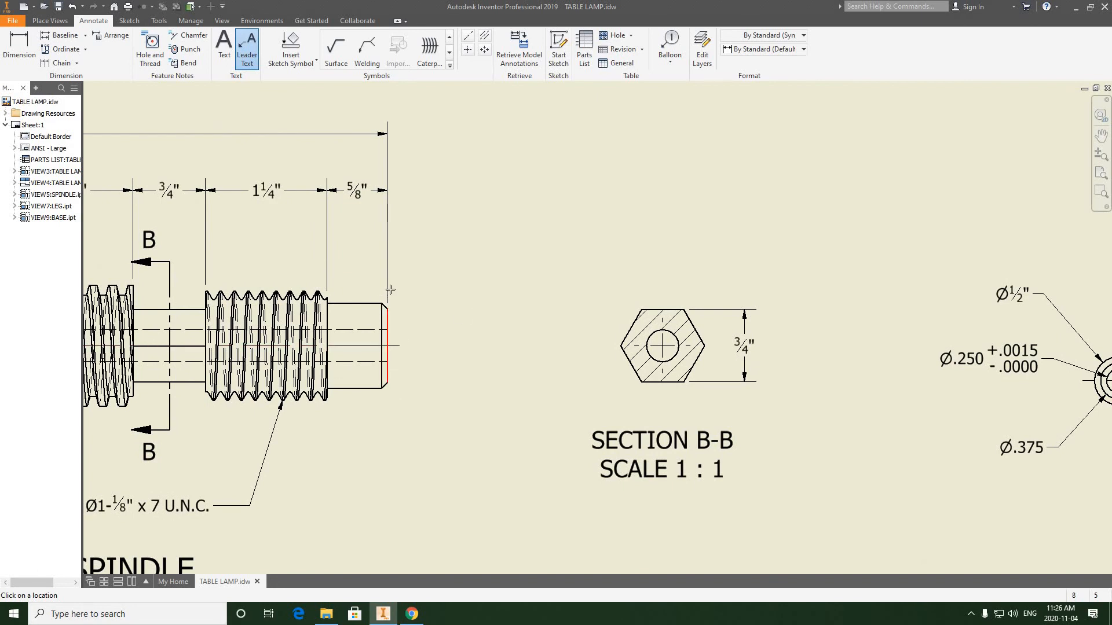
scroll(389, 318, "up", 3)
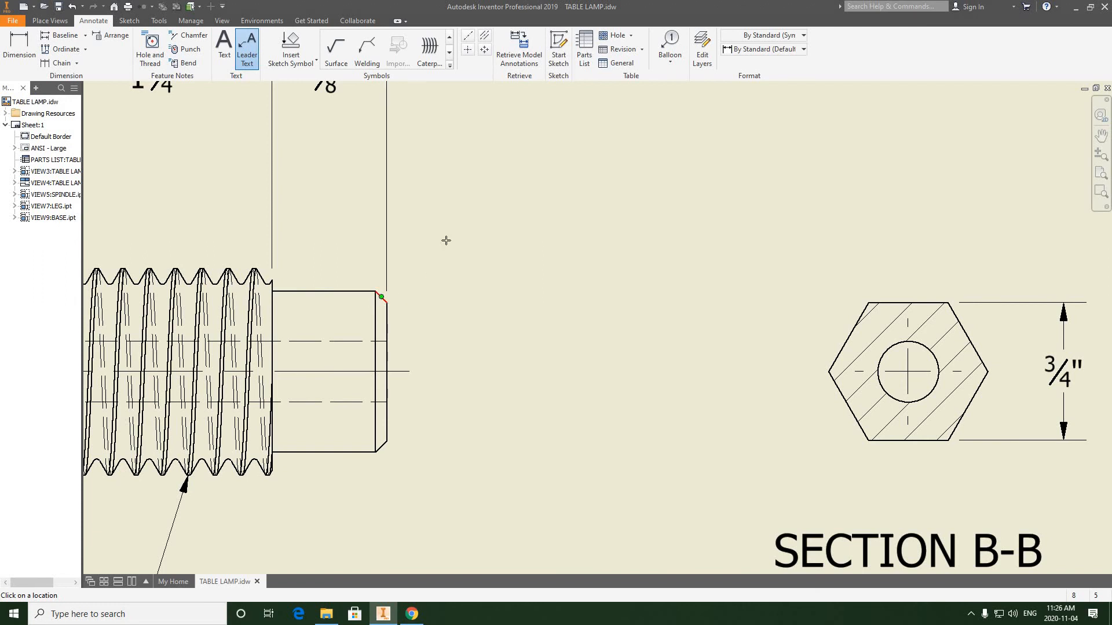
left_click(381, 296)
middle_click_drag(445, 192, 414, 281)
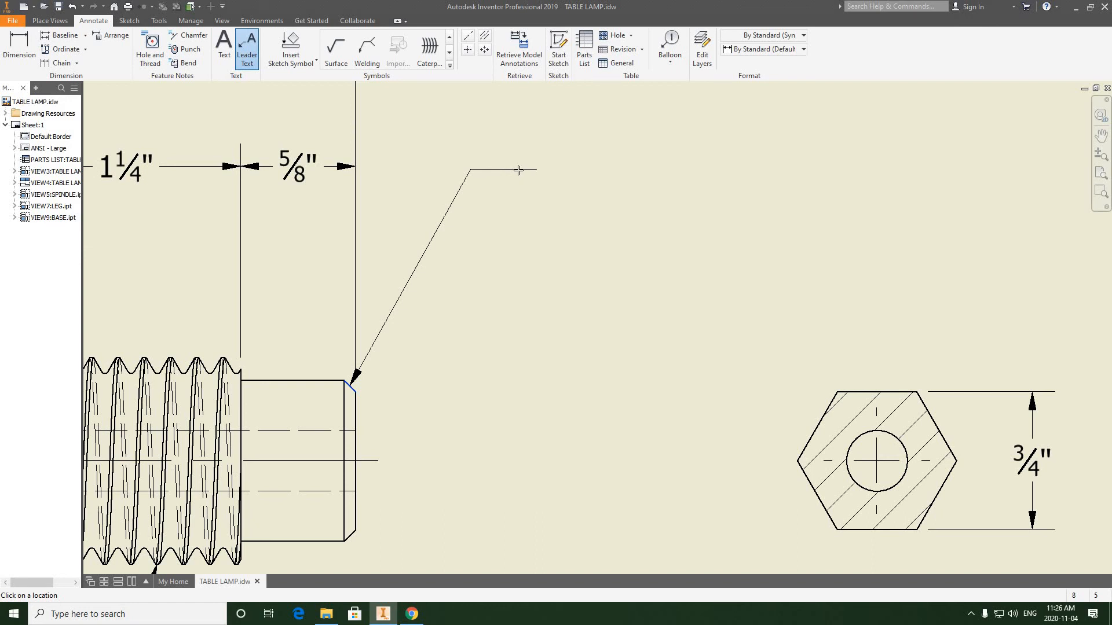
right_click(520, 174)
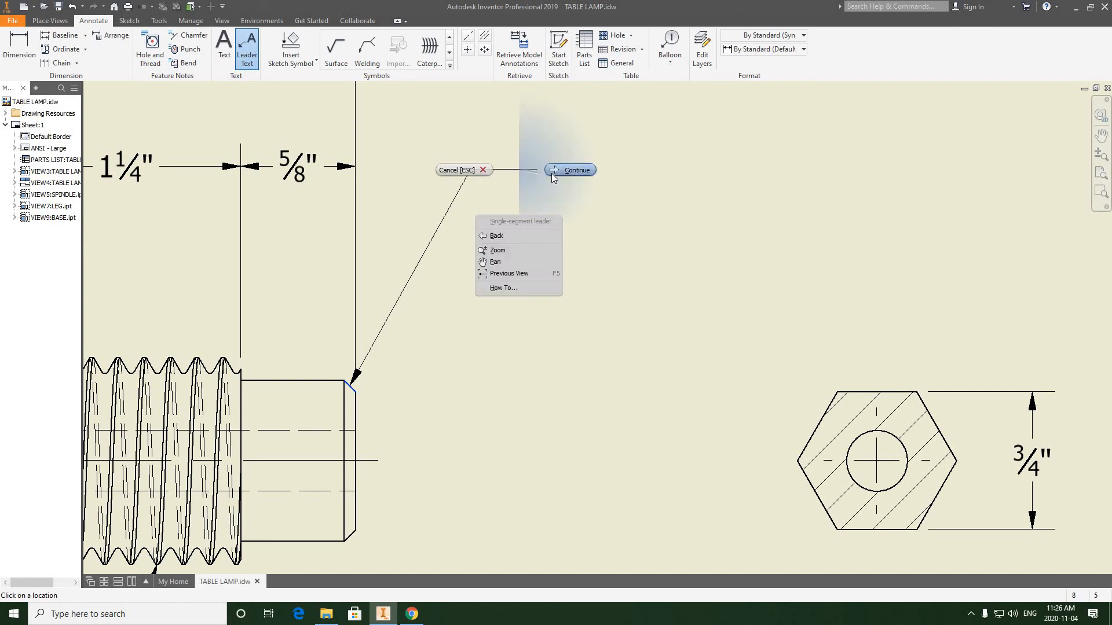
left_click(551, 173)
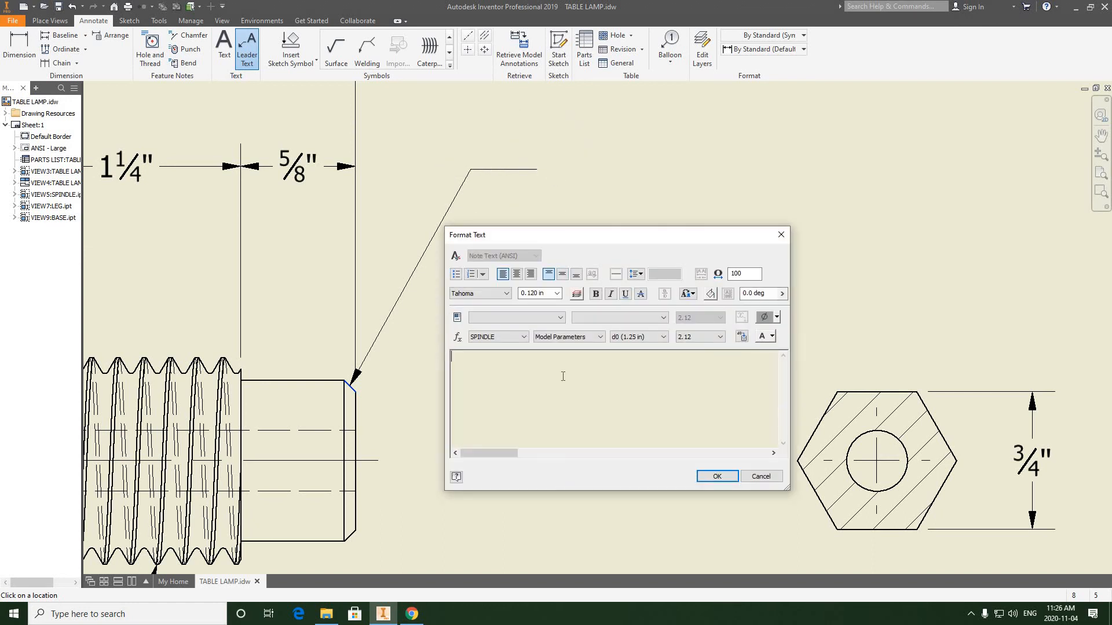
Enter the chamfer note as 1/16" x 45° with AutoStacking as a diagonal fraction, place it and finish the leader command.
type("1/16\"")
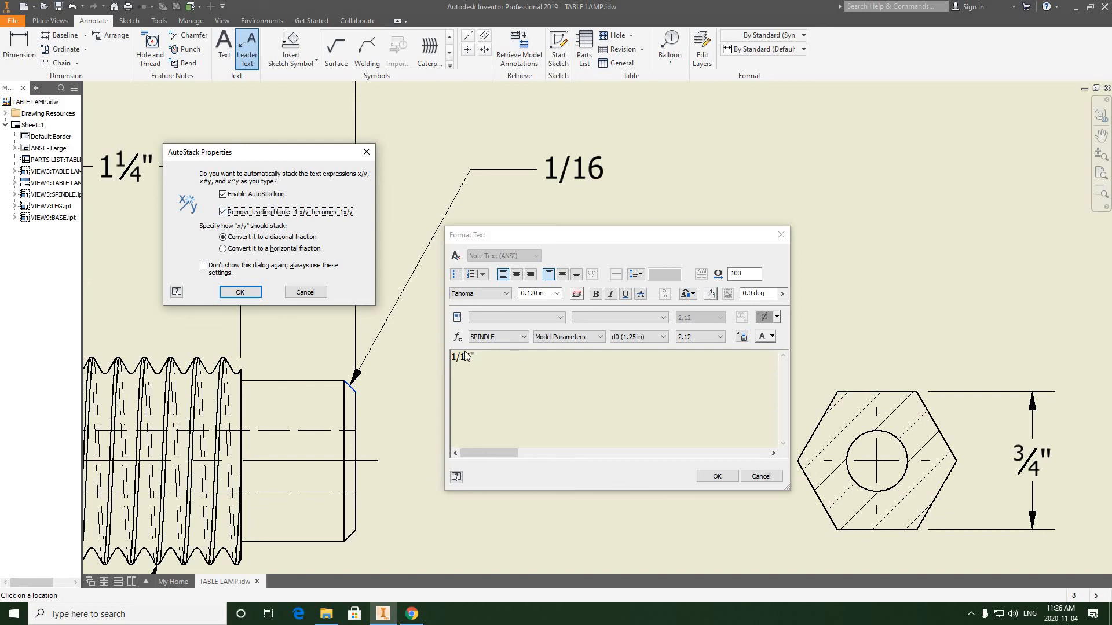
key("Return")
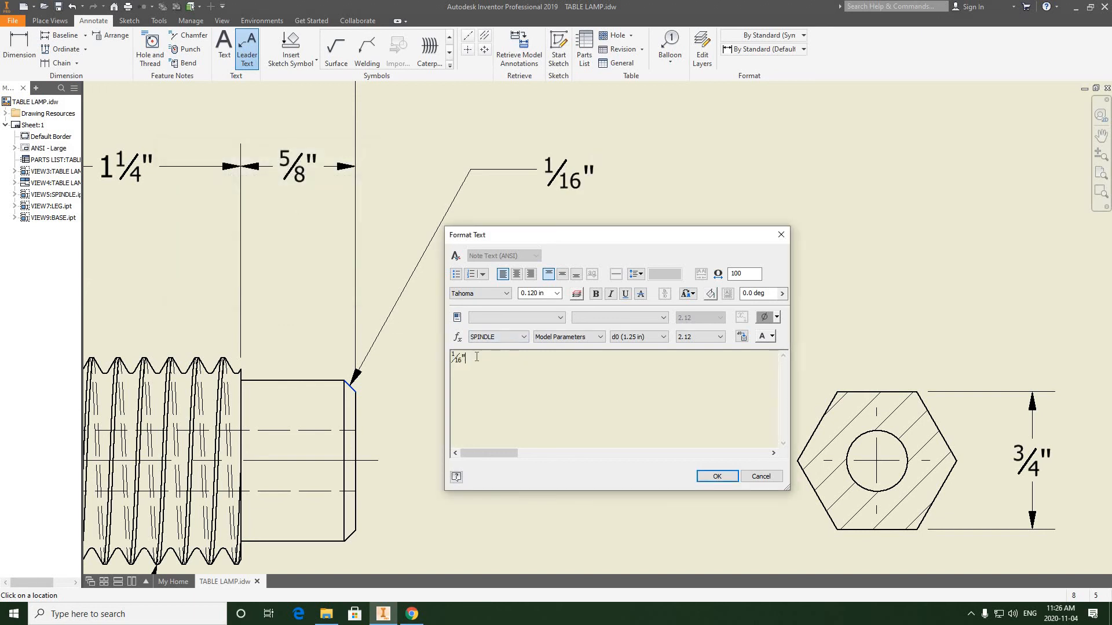
type("X")
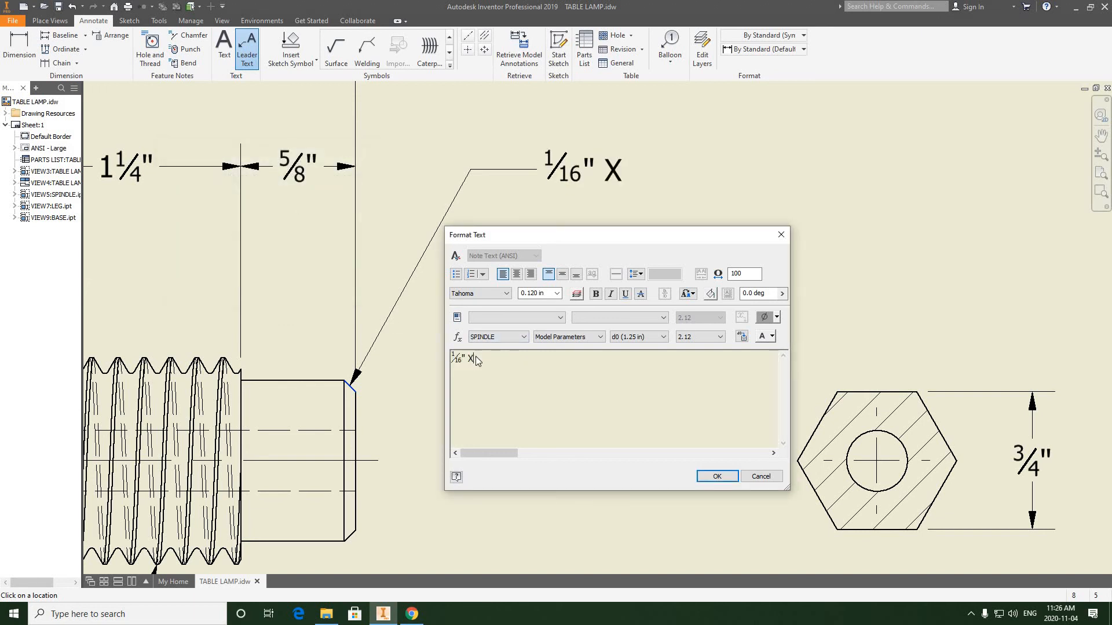
key("BackSpace")
type("x 45")
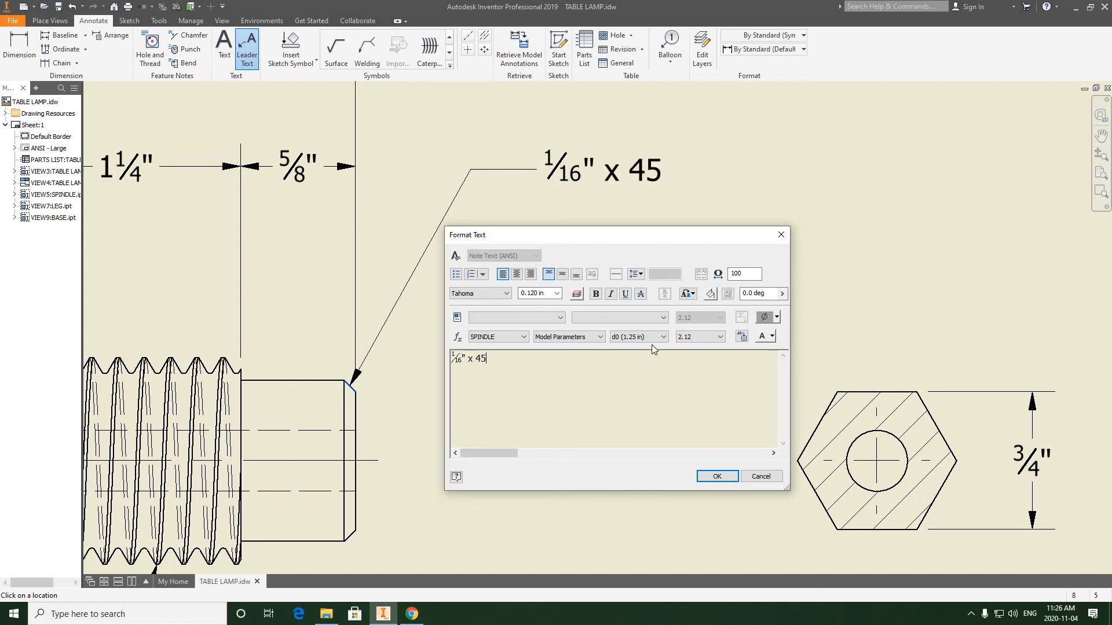
left_click(777, 318)
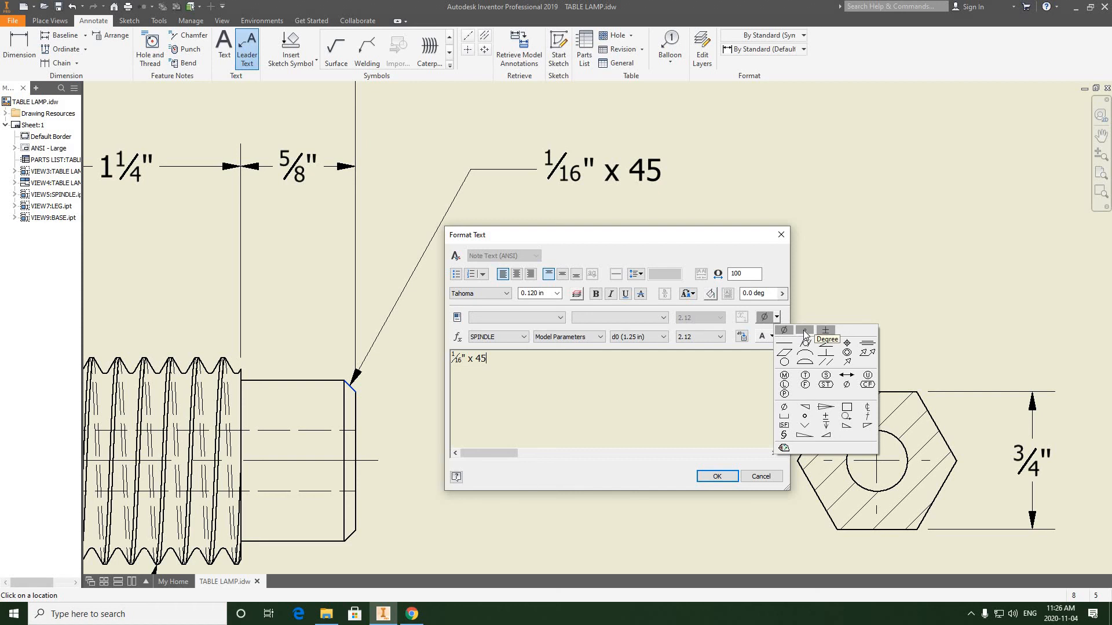
left_click(803, 332)
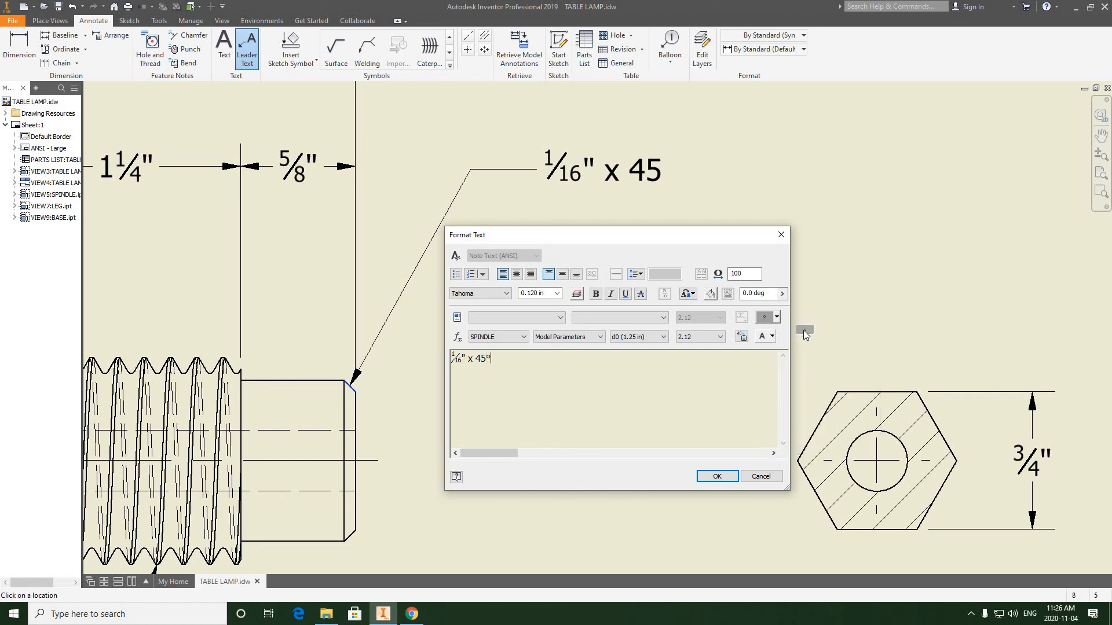
left_click(718, 476)
right_click(631, 235)
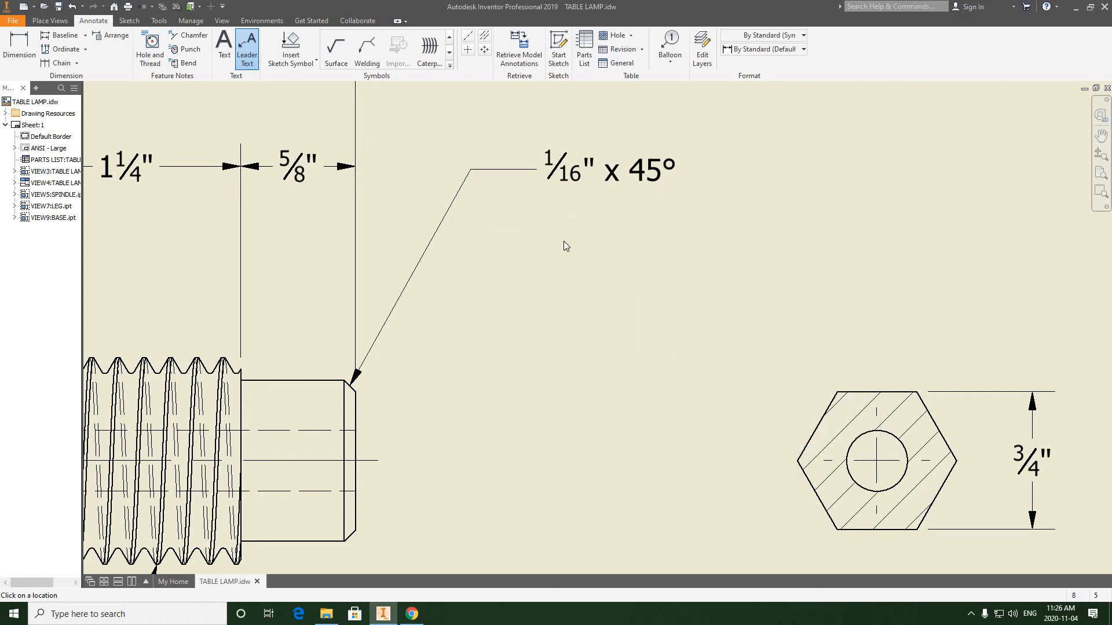
left_click(561, 239)
Dimension the diameter between the upper and lower edges of the spindle's plain right end, placing the dimension to its right.
scroll(555, 260, "up", 3)
middle_click_drag(584, 274, 614, 231)
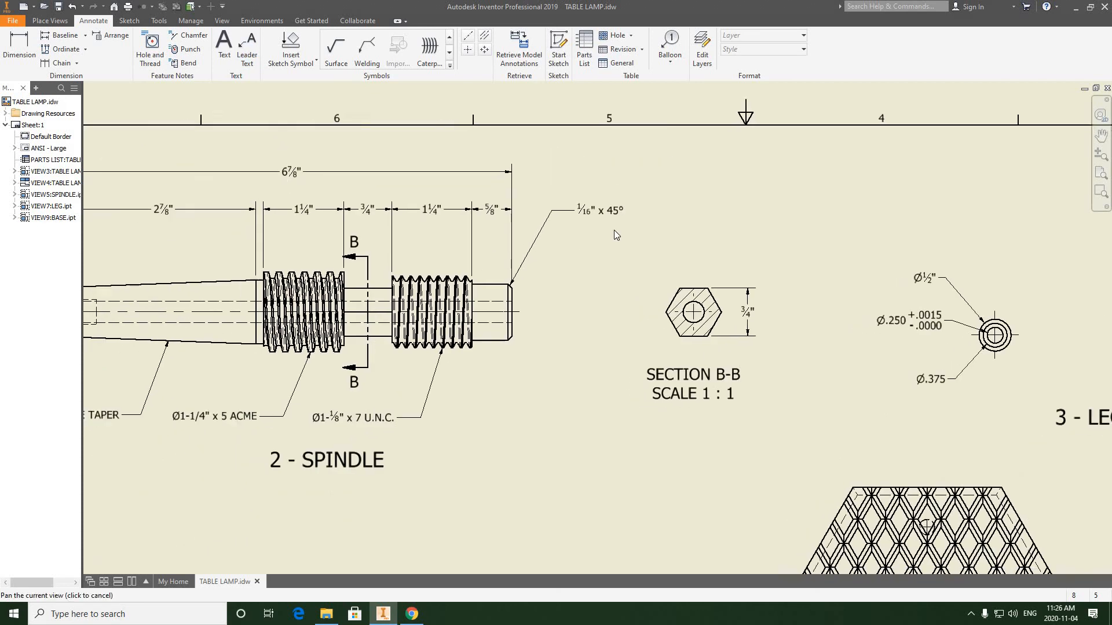
scroll(614, 230, "up", 2)
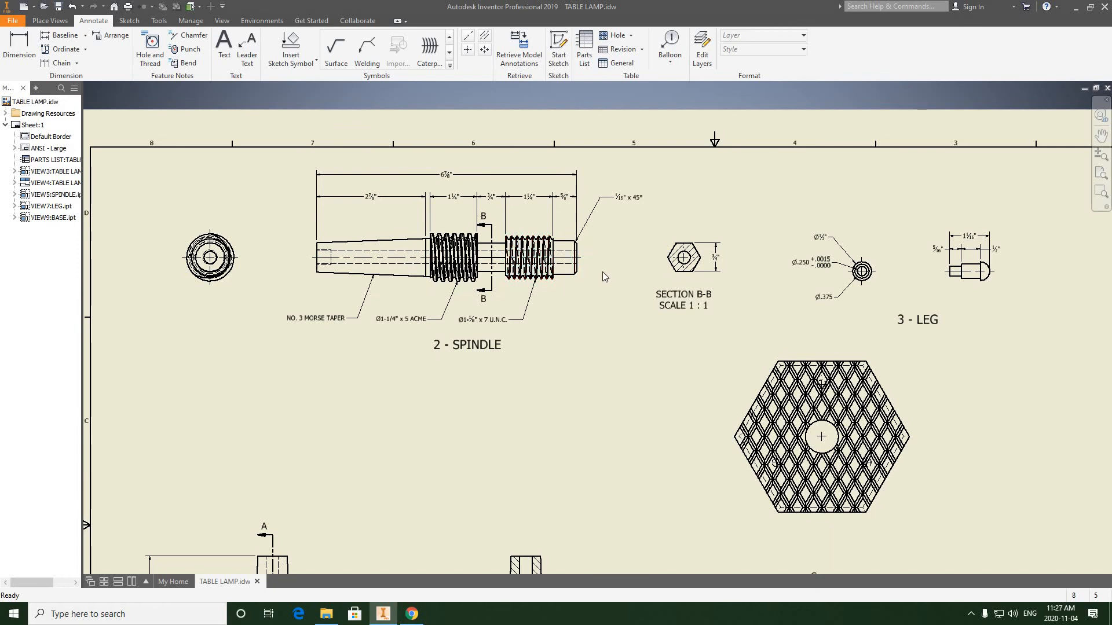
middle_click_drag(602, 272, 526, 285)
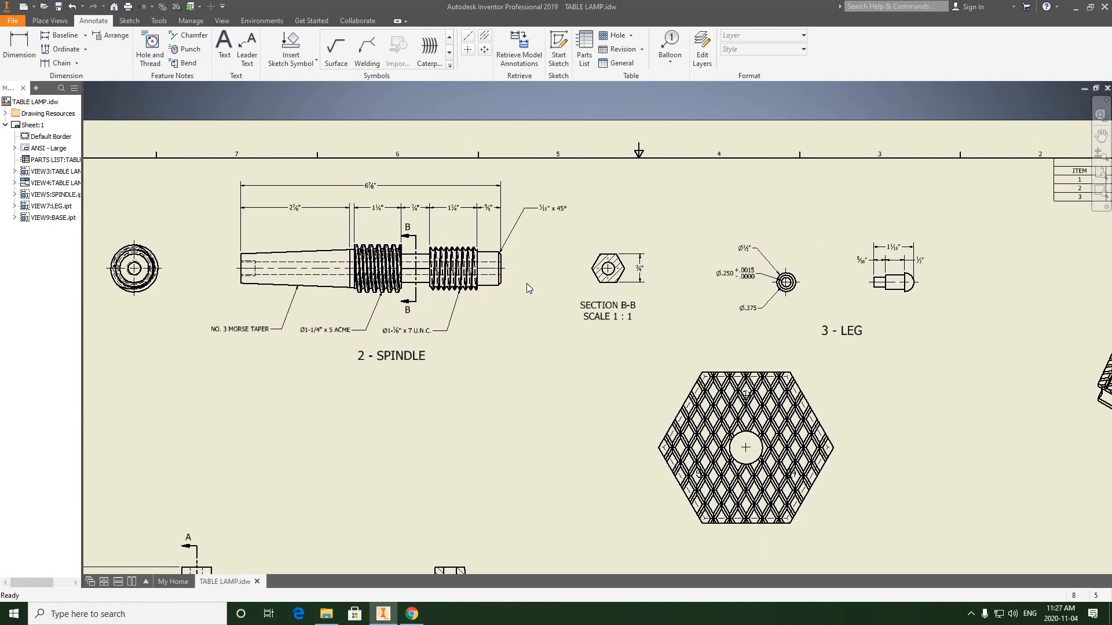
scroll(505, 277, "up", 3)
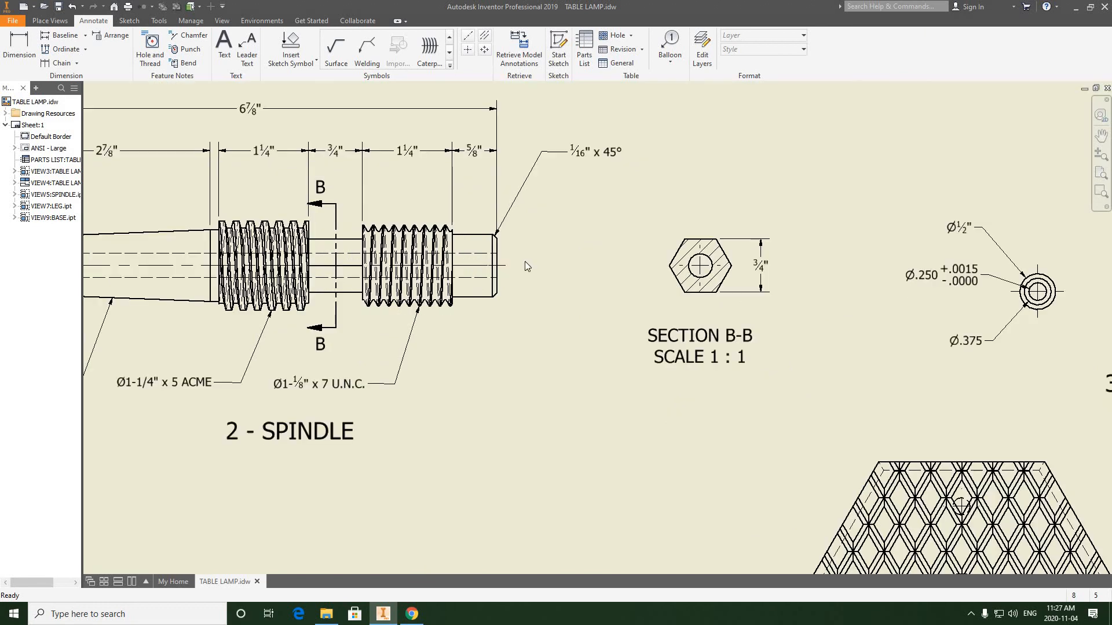
middle_click_drag(486, 277, 446, 292)
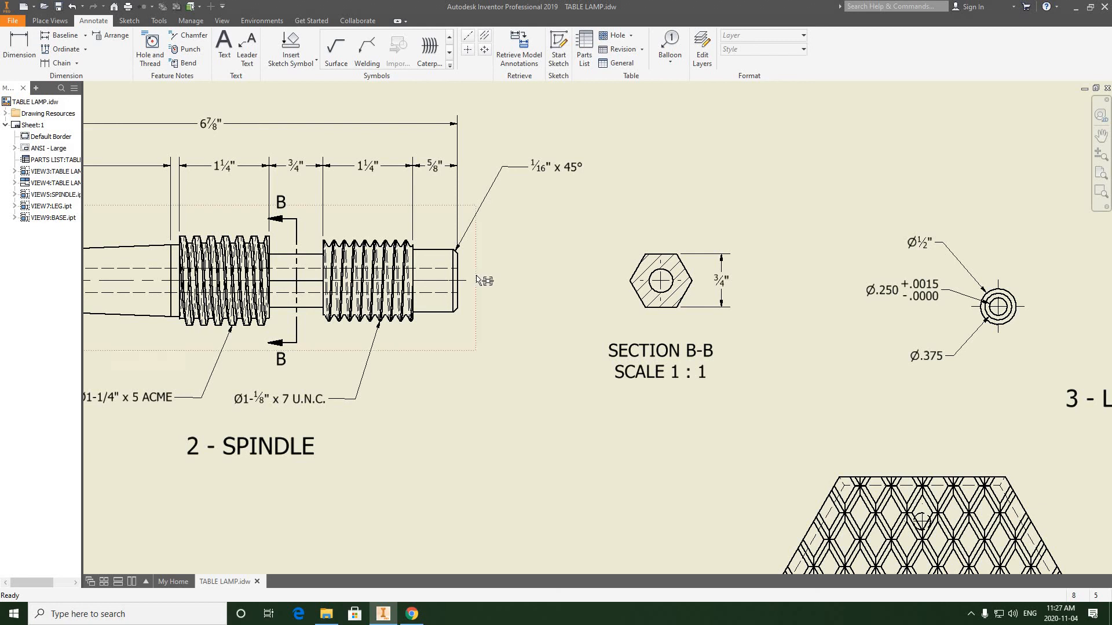
left_click(20, 49)
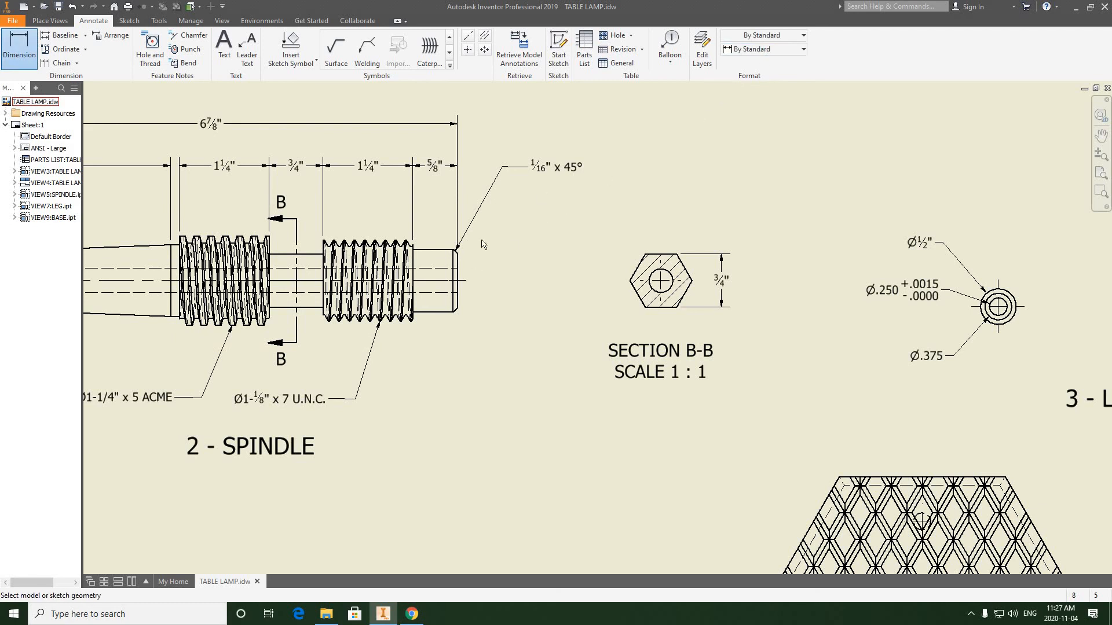
scroll(476, 246, "down", 3)
left_click(406, 253)
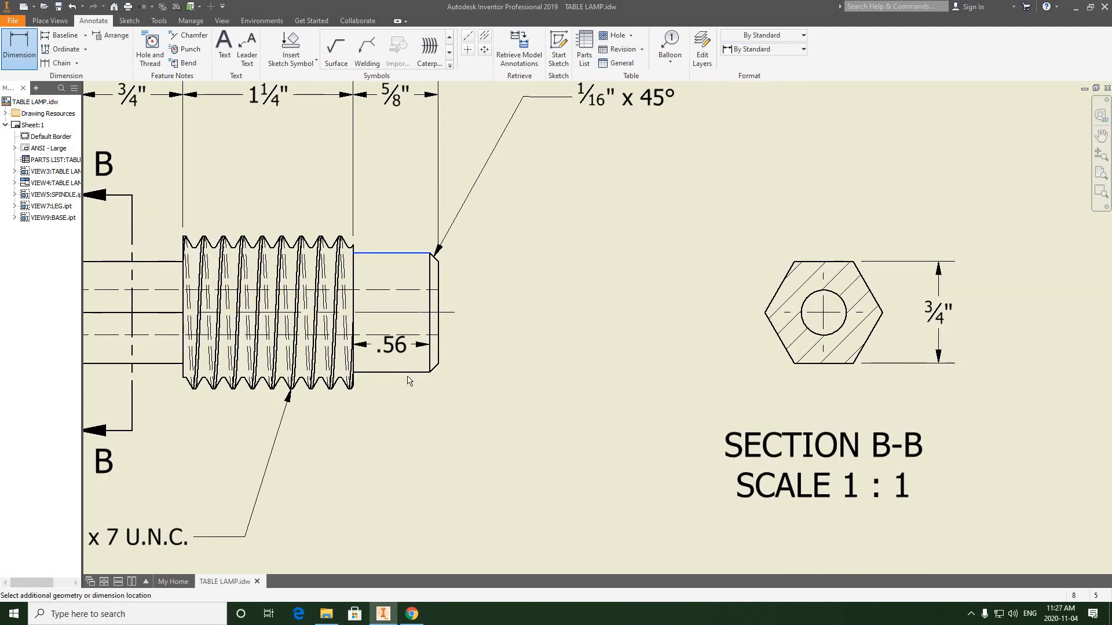
left_click(408, 372)
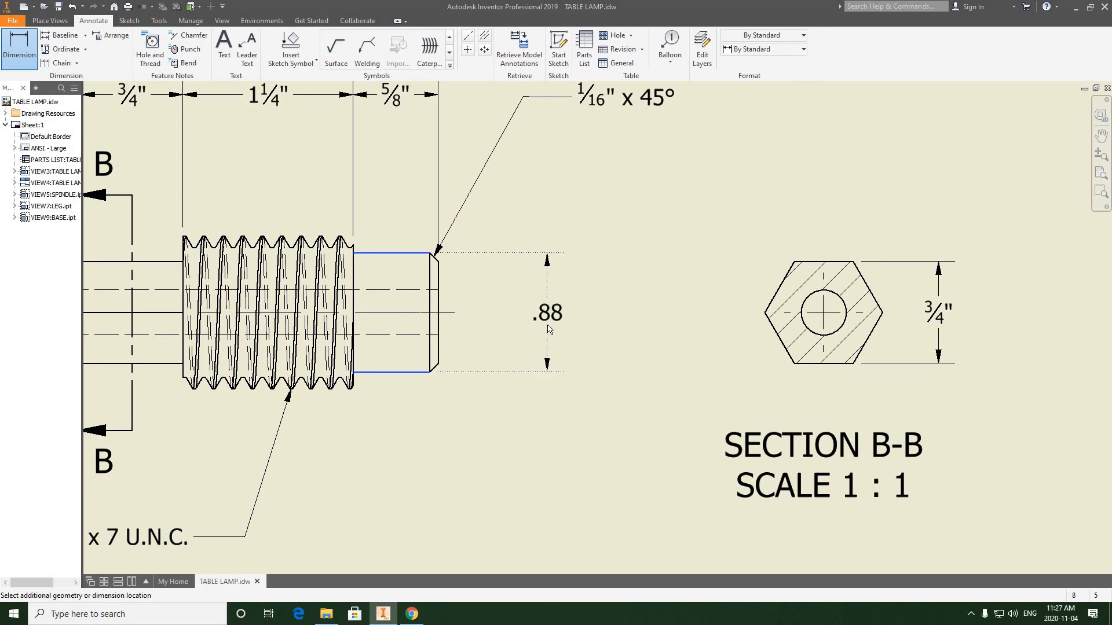
left_click(548, 326)
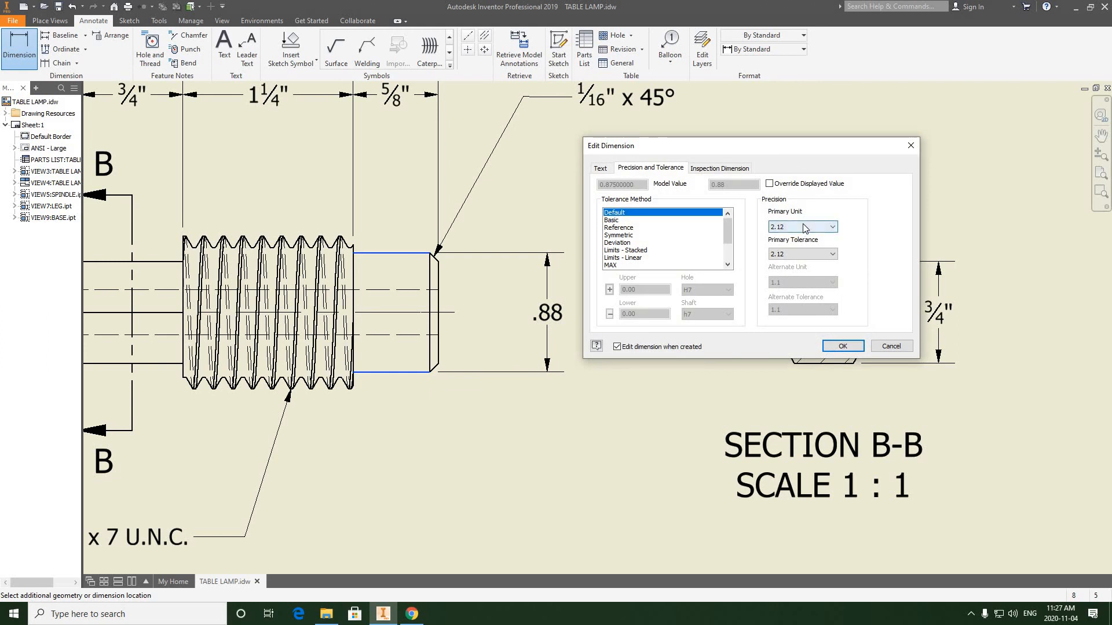
Set the new diameter dimension's primary unit precision to 4.1234 and its tolerance method to Limits - Stacked.
left_click(834, 231)
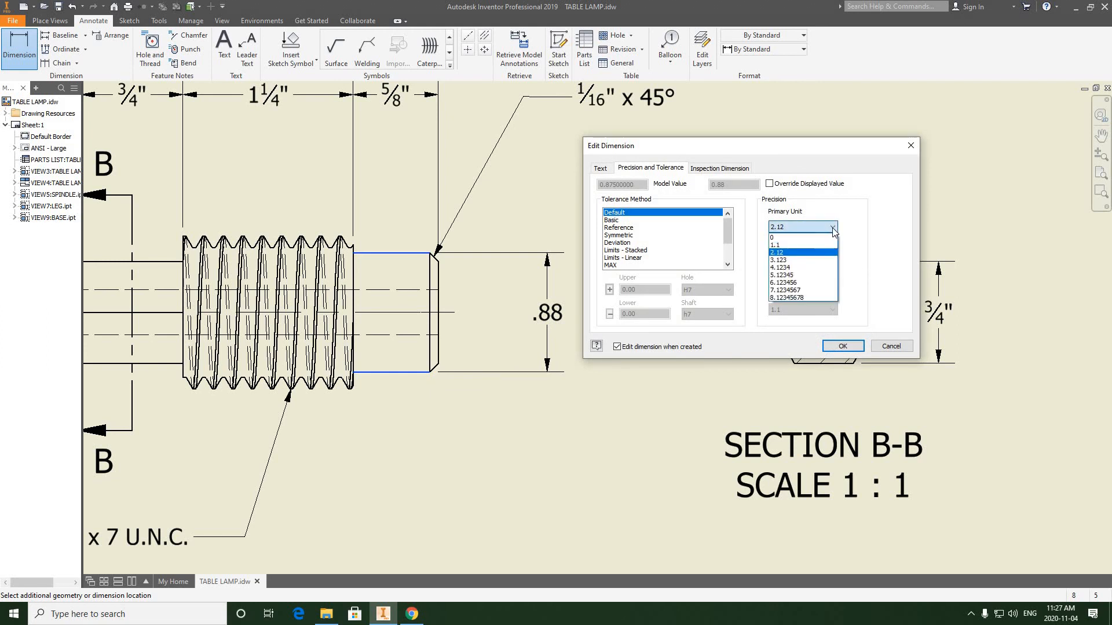
left_click(789, 268)
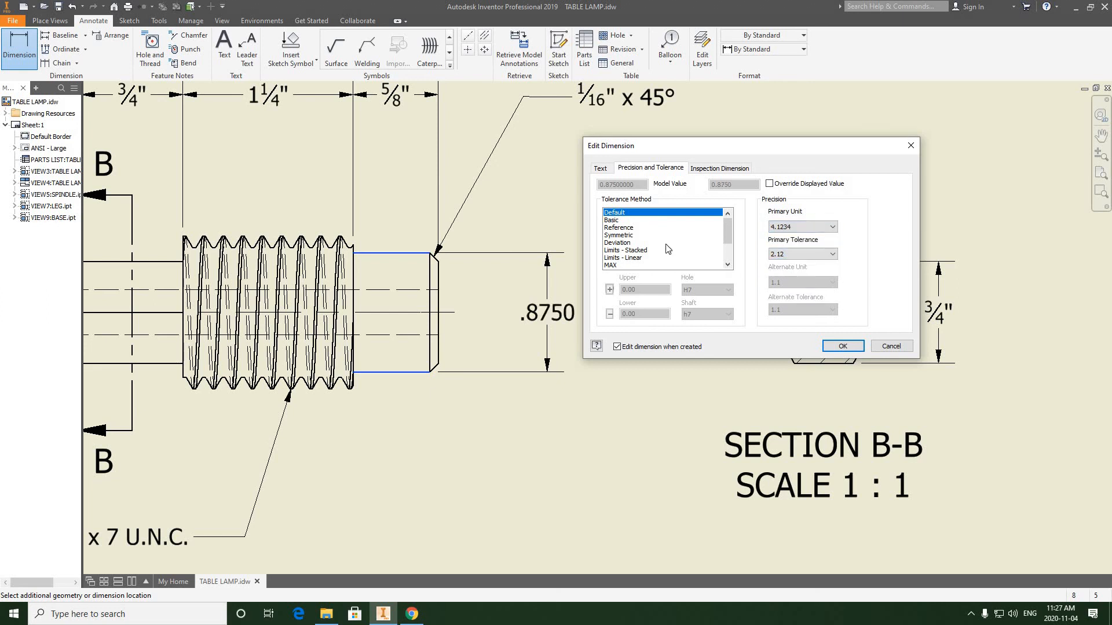
left_click(611, 220)
left_click(618, 228)
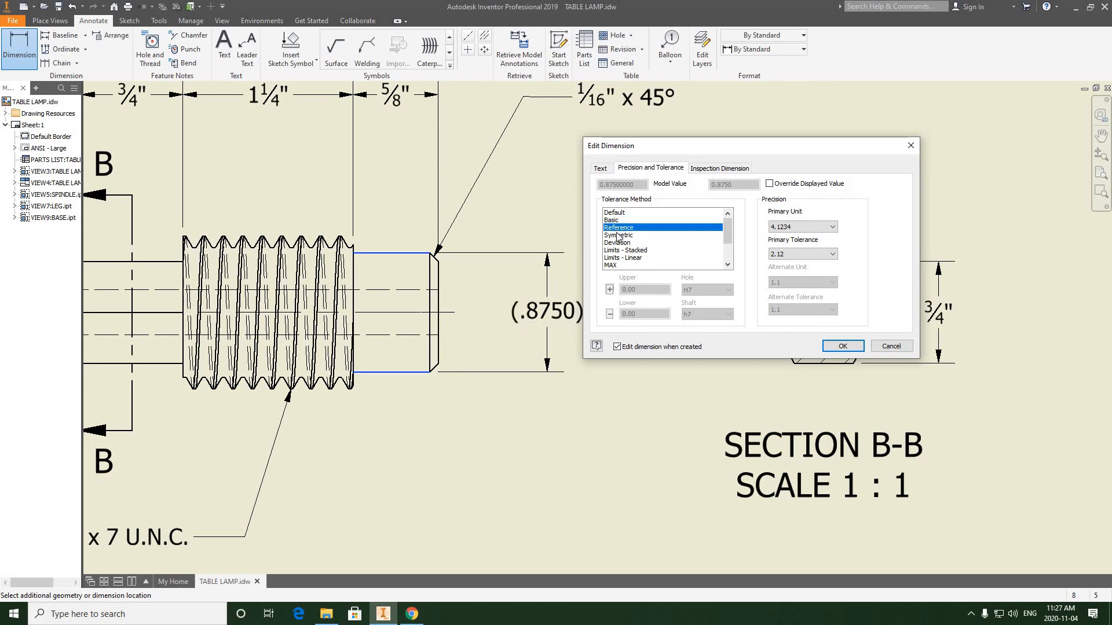
left_click(618, 236)
left_click(618, 243)
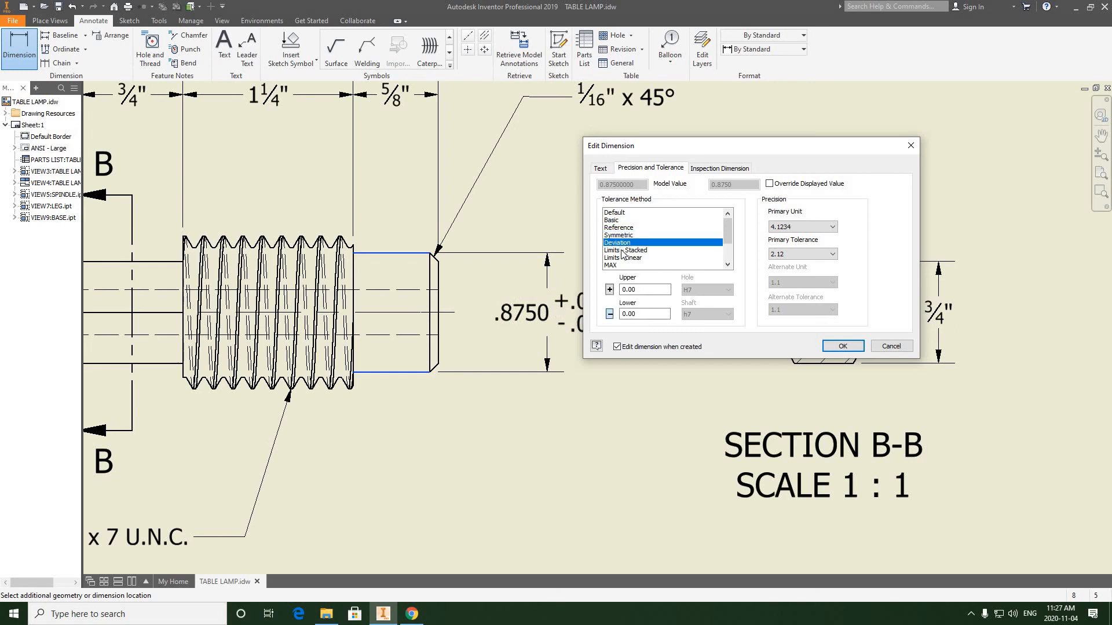
scroll(619, 248, "down", 1)
left_click(618, 250)
left_click(617, 229)
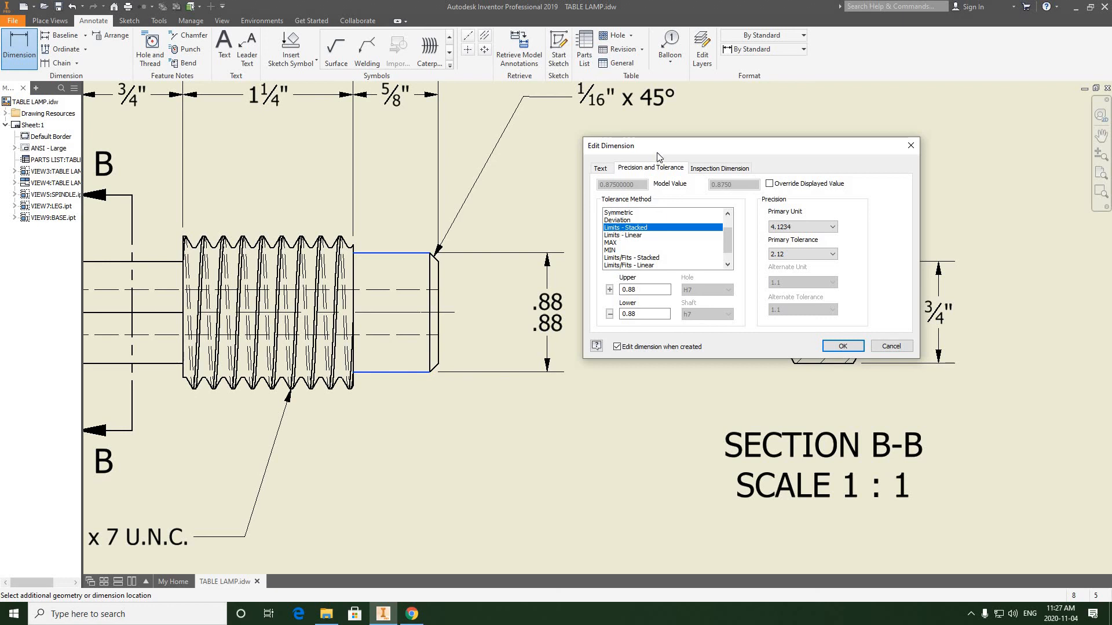
Set the dimension's primary tolerance precision to 4.1234 and its upper limit to 0.8763, and accept the edit.
left_click_drag(647, 152, 708, 142)
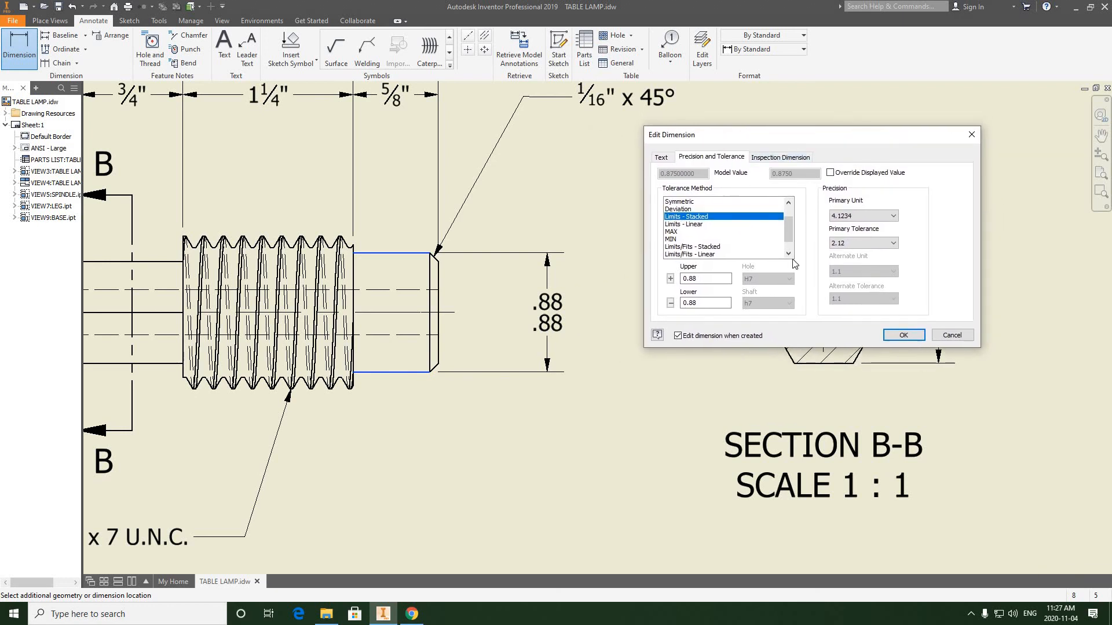
left_click(892, 244)
left_click(845, 284)
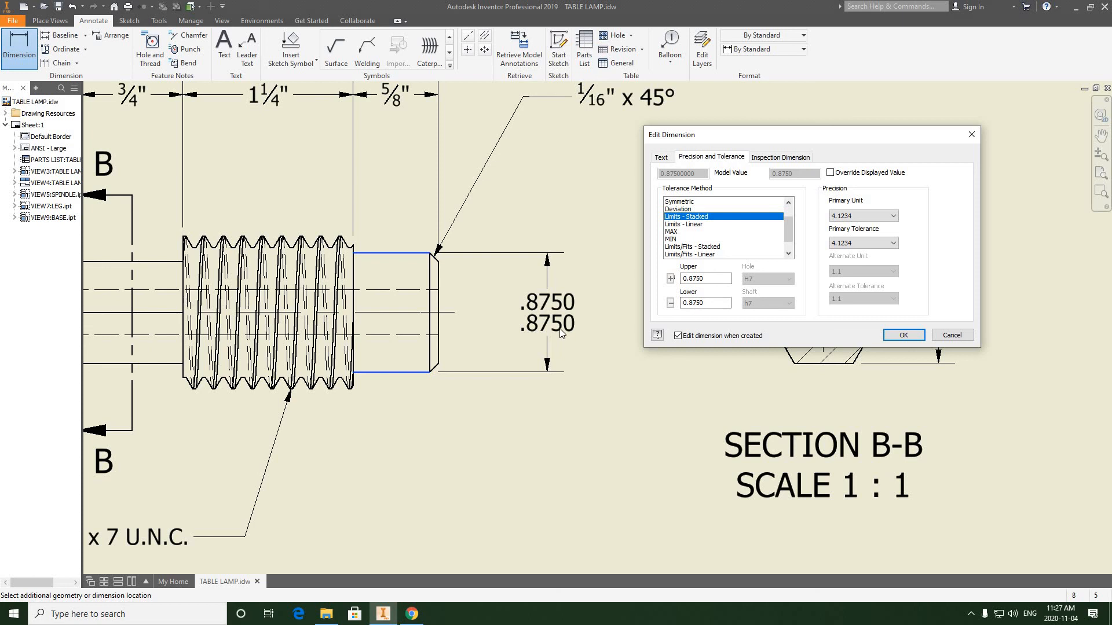
left_click(706, 279)
left_click(902, 338)
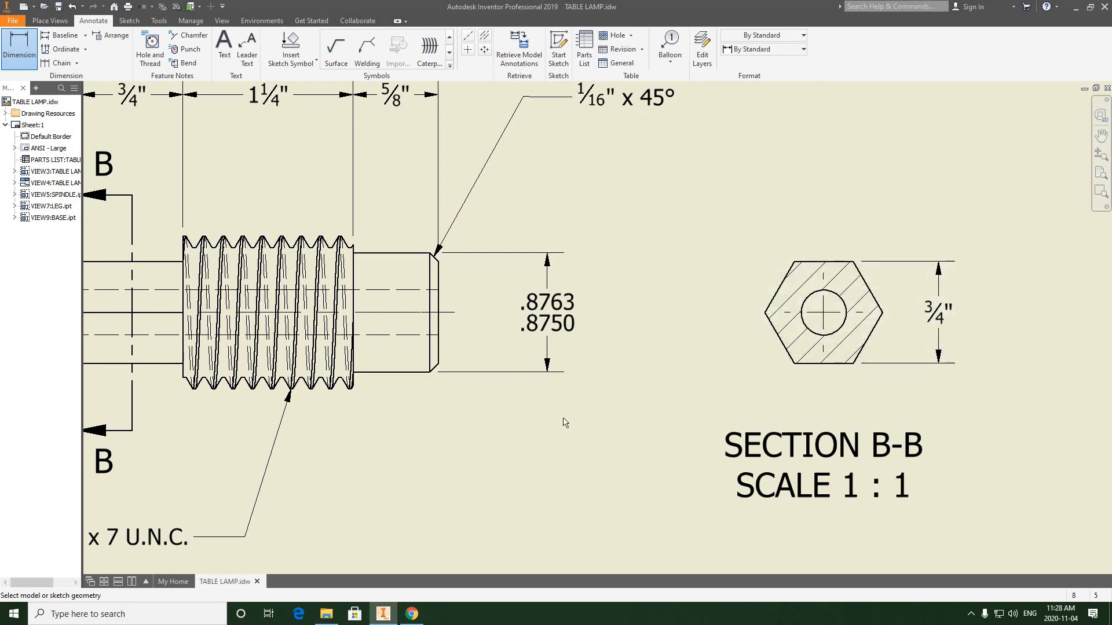
Add a diameter symbol in front of the stacked-limits dimension on the spindle's right end.
double_click(545, 311)
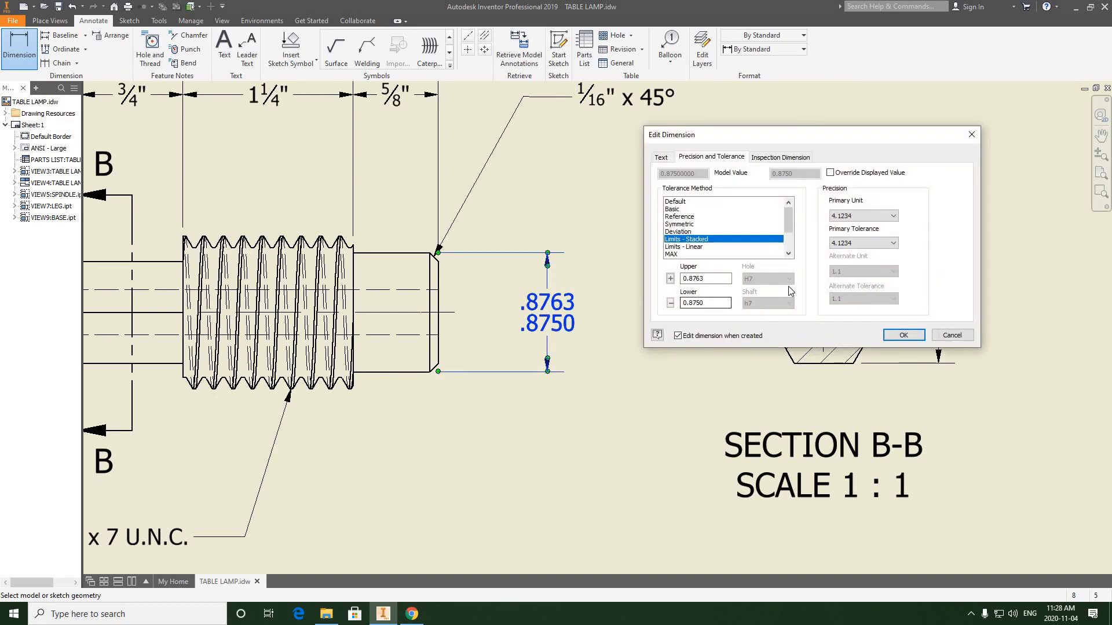
left_click(660, 159)
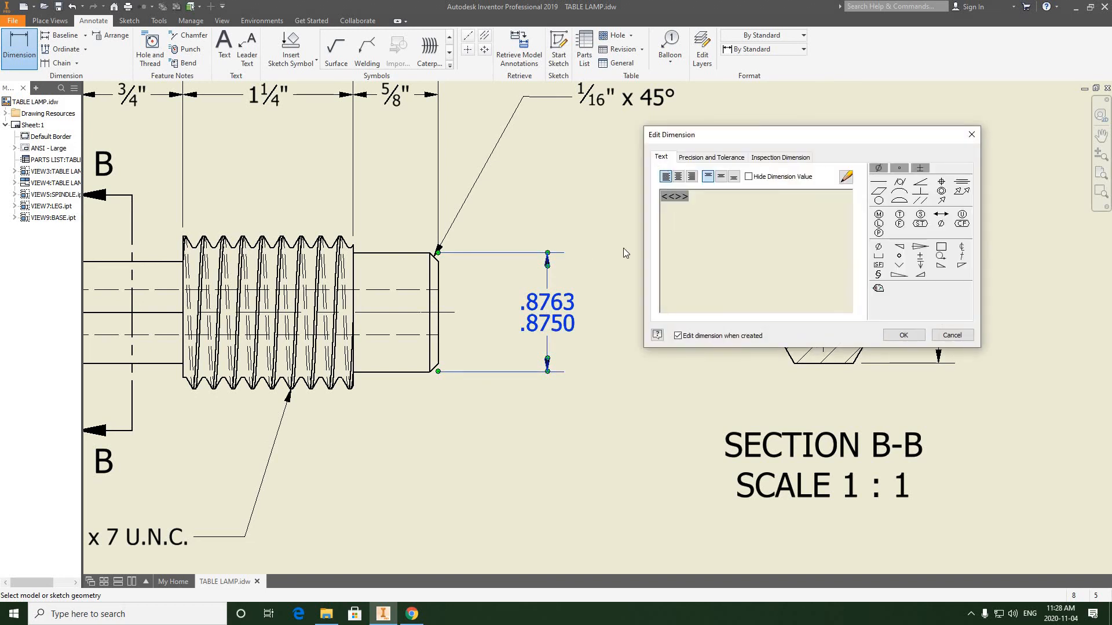
left_click(699, 160)
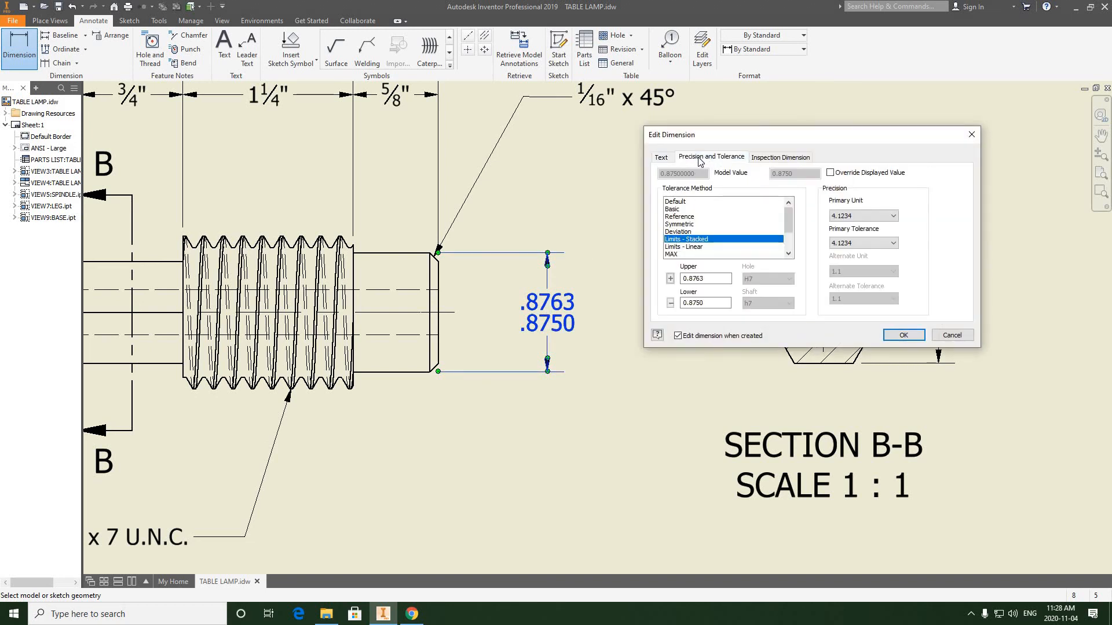
left_click(661, 159)
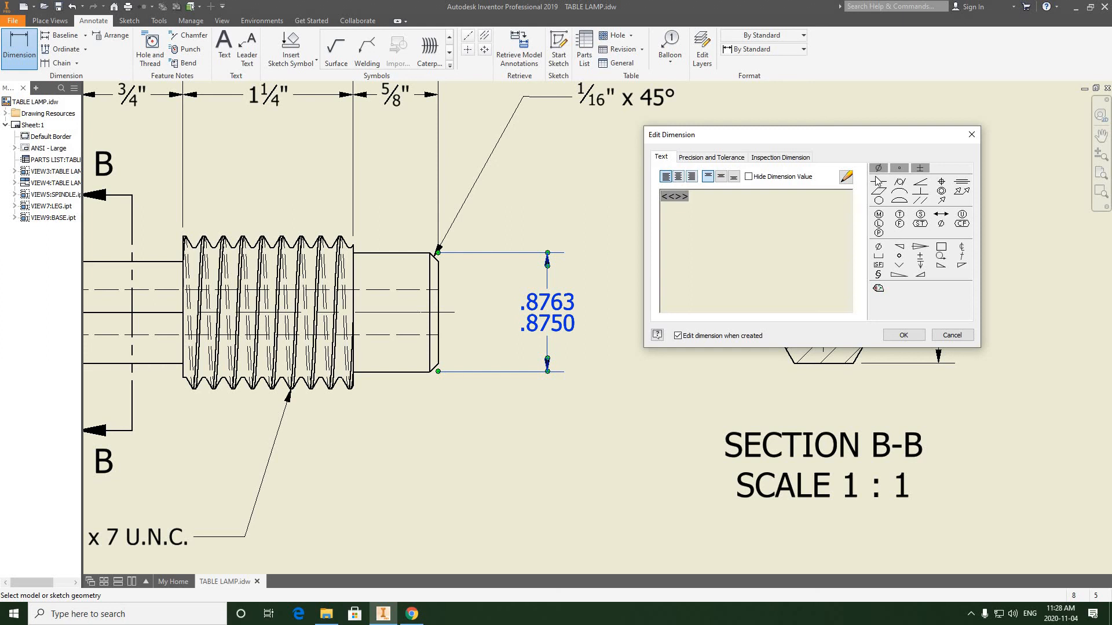
left_click(879, 168)
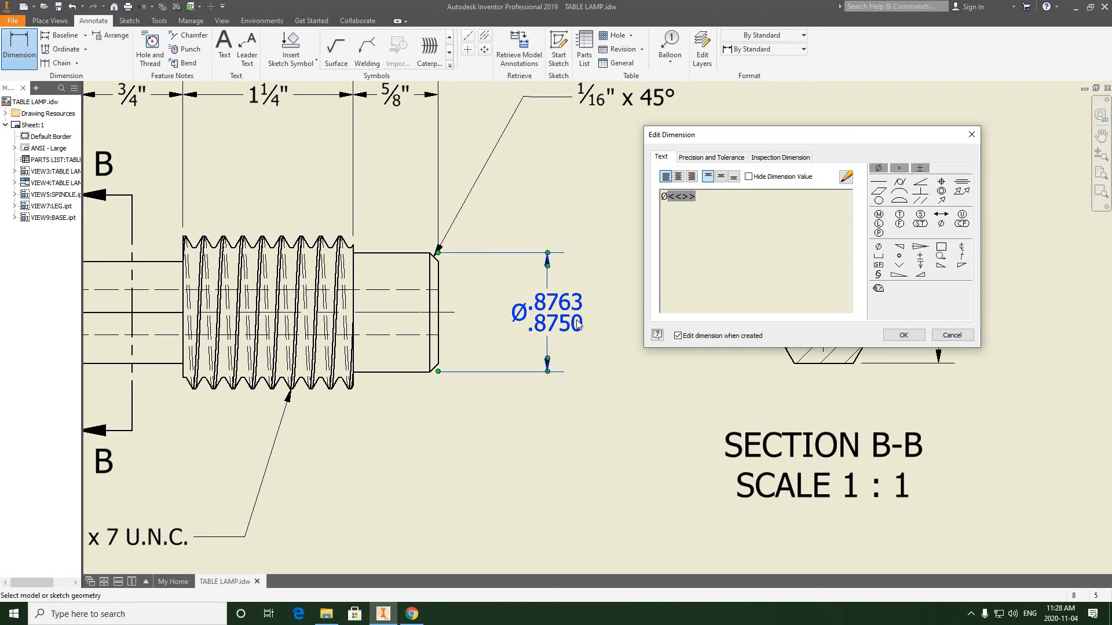
left_click(901, 338)
scroll(579, 404, "down", 8)
middle_click_drag(566, 415, 580, 323)
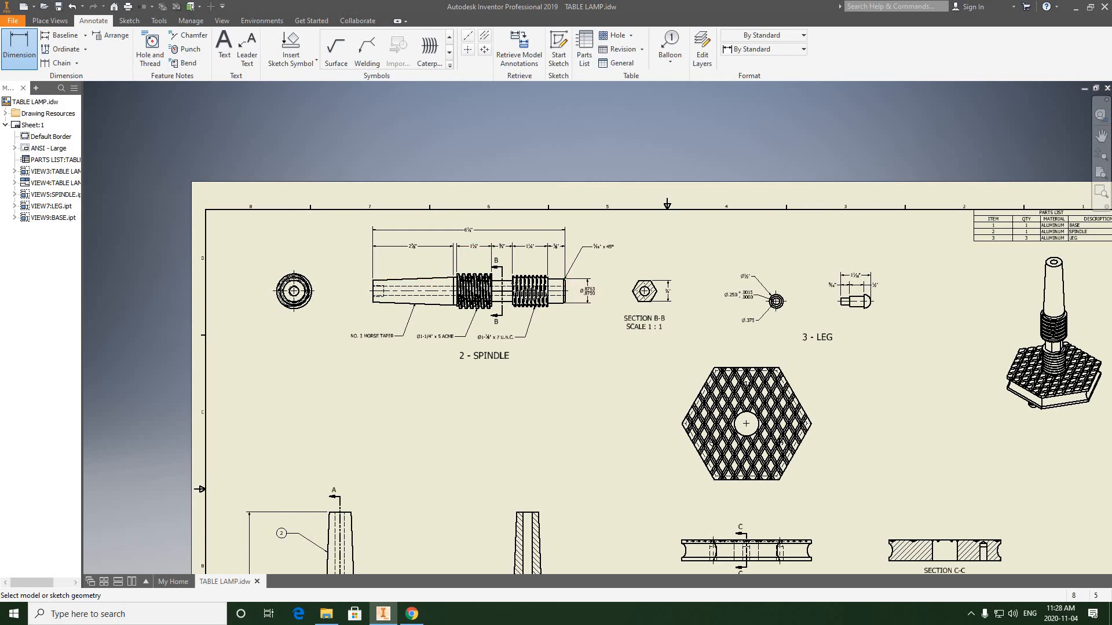
middle_click_drag(278, 300, 439, 278)
scroll(436, 257, "down", 3)
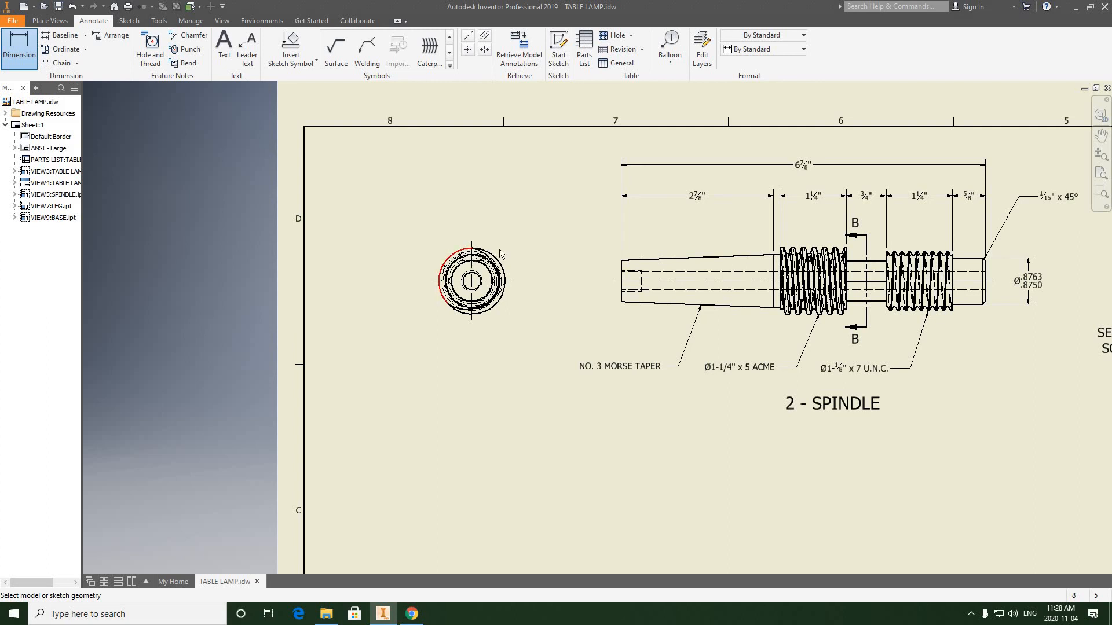
middle_click_drag(562, 249, 615, 243)
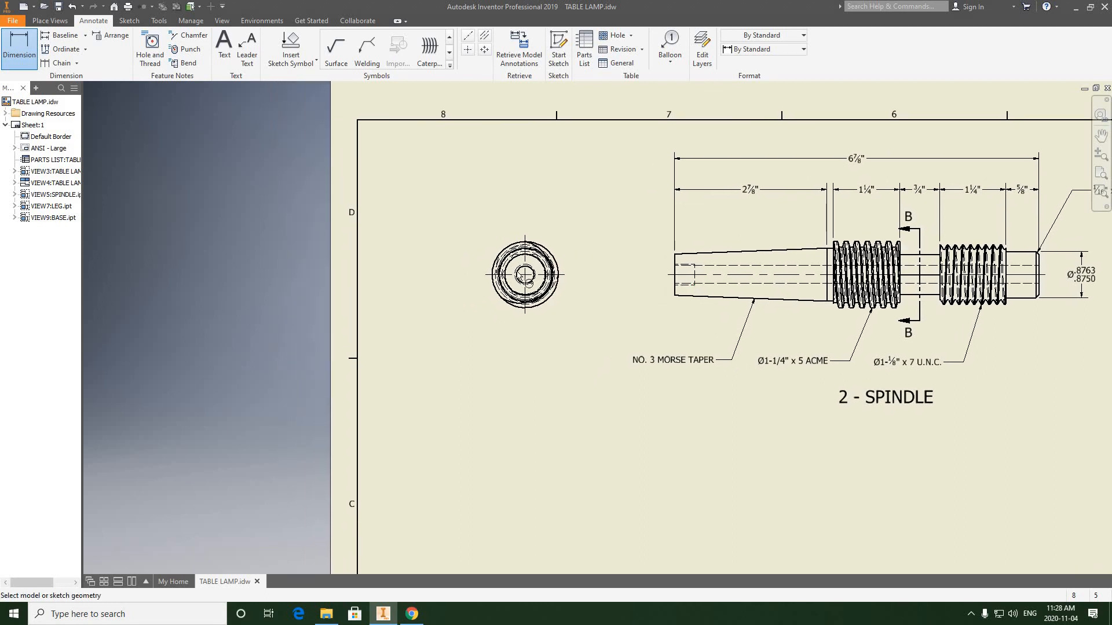
scroll(518, 278, "down", 3)
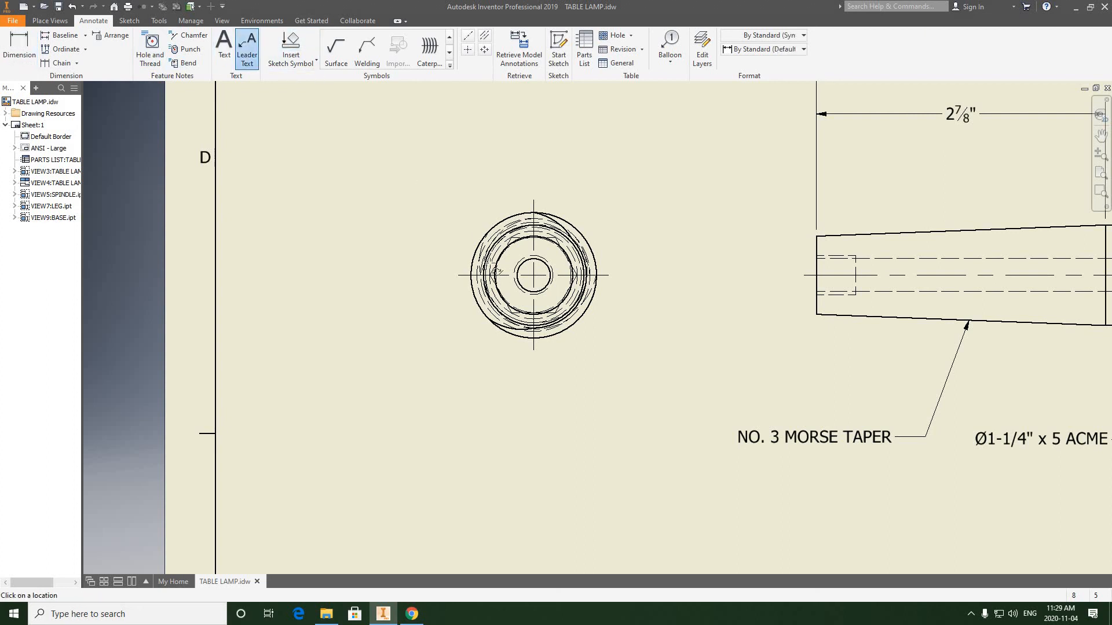
scroll(529, 269, "down", 3)
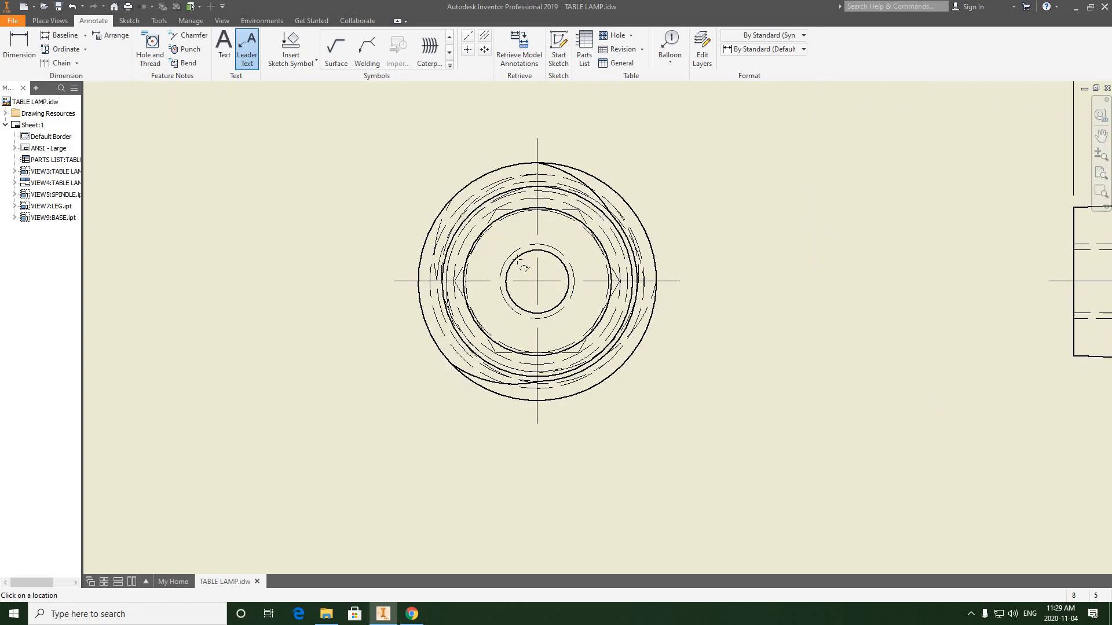
left_click(480, 247)
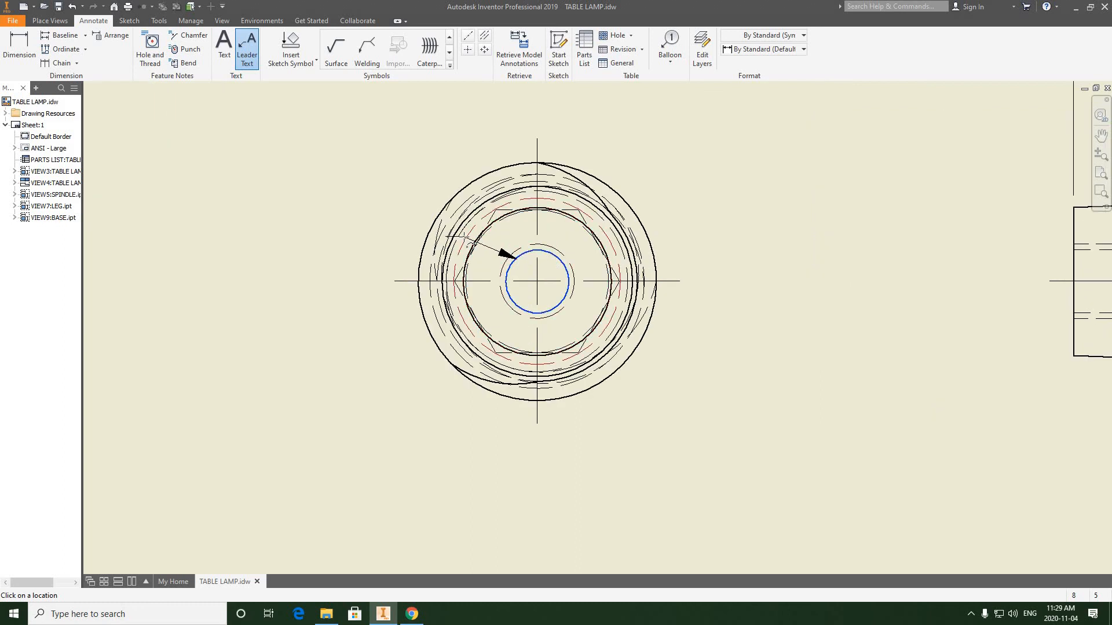
middle_click_drag(407, 252, 469, 279)
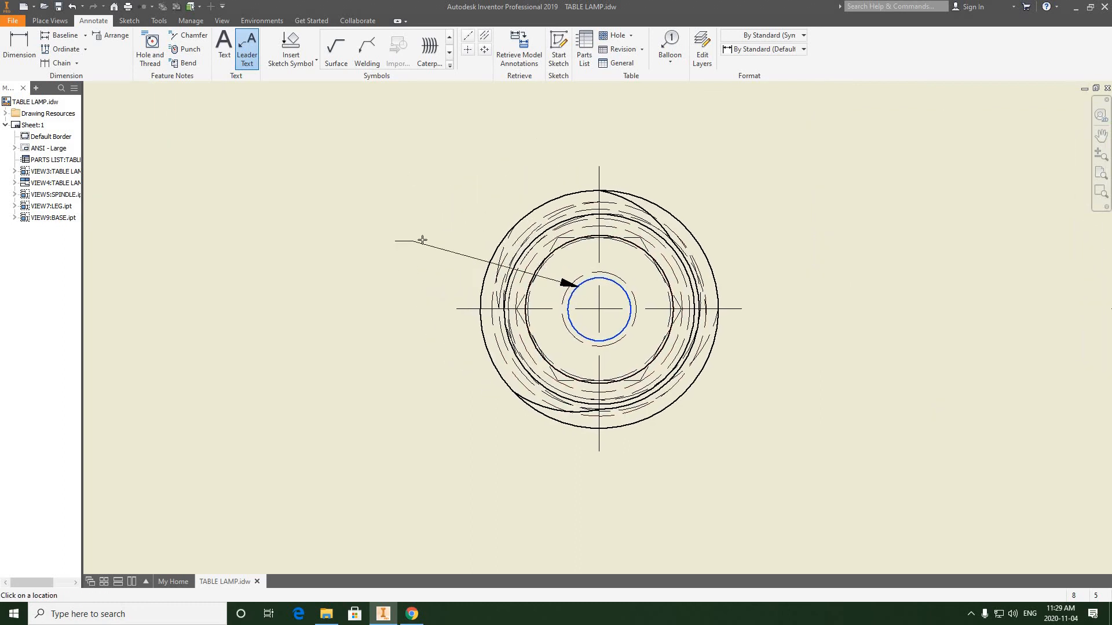
middle_click_drag(384, 326, 492, 198)
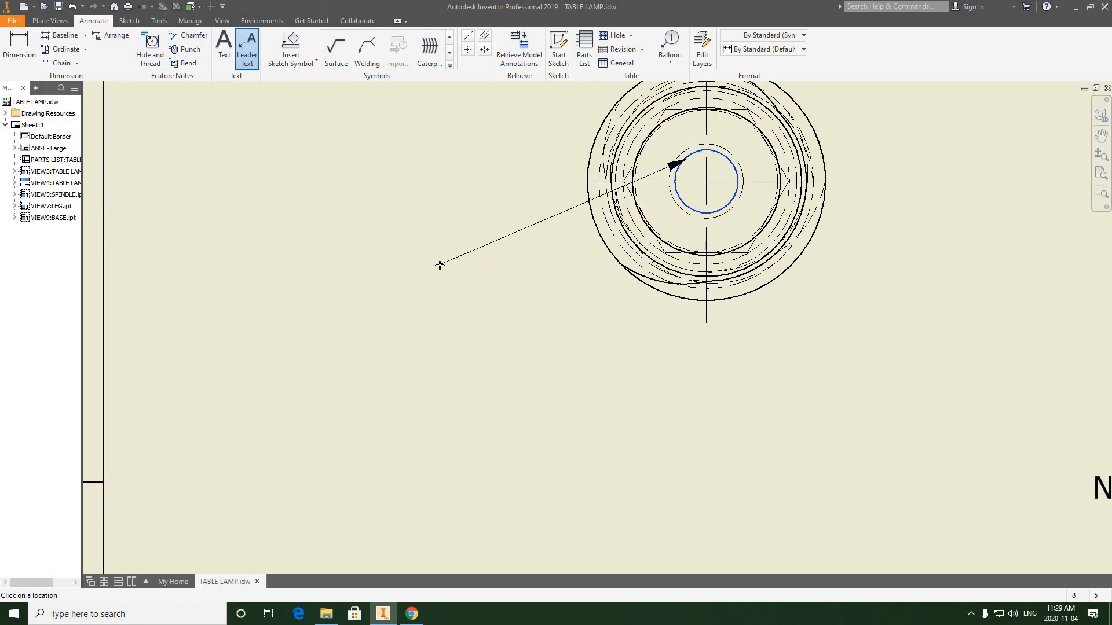
right_click(479, 114)
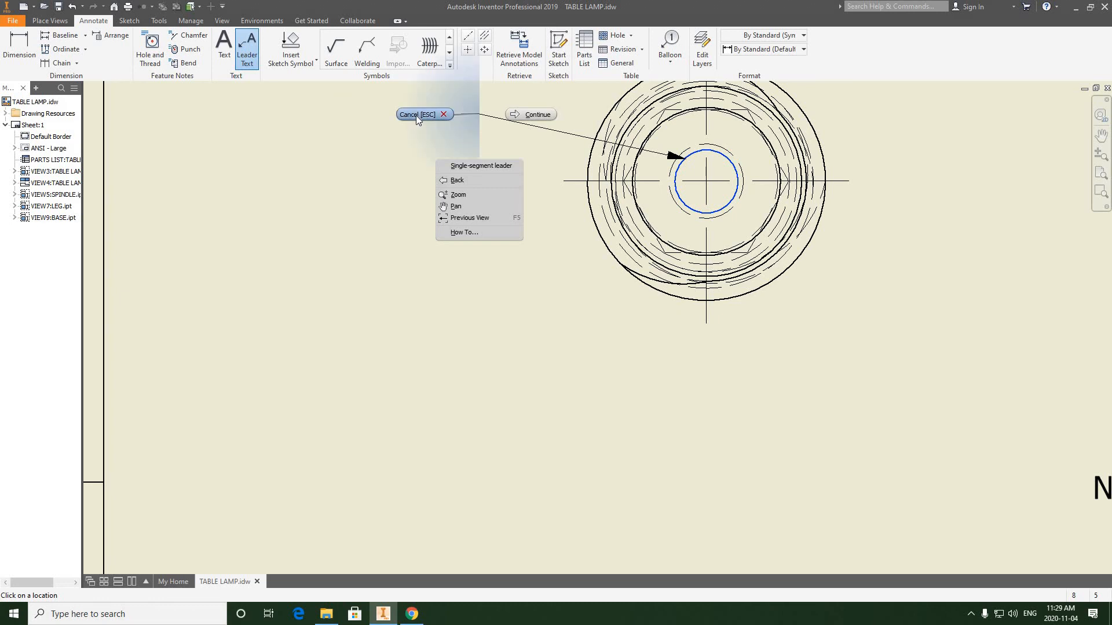
left_click(415, 116)
left_click(21, 49)
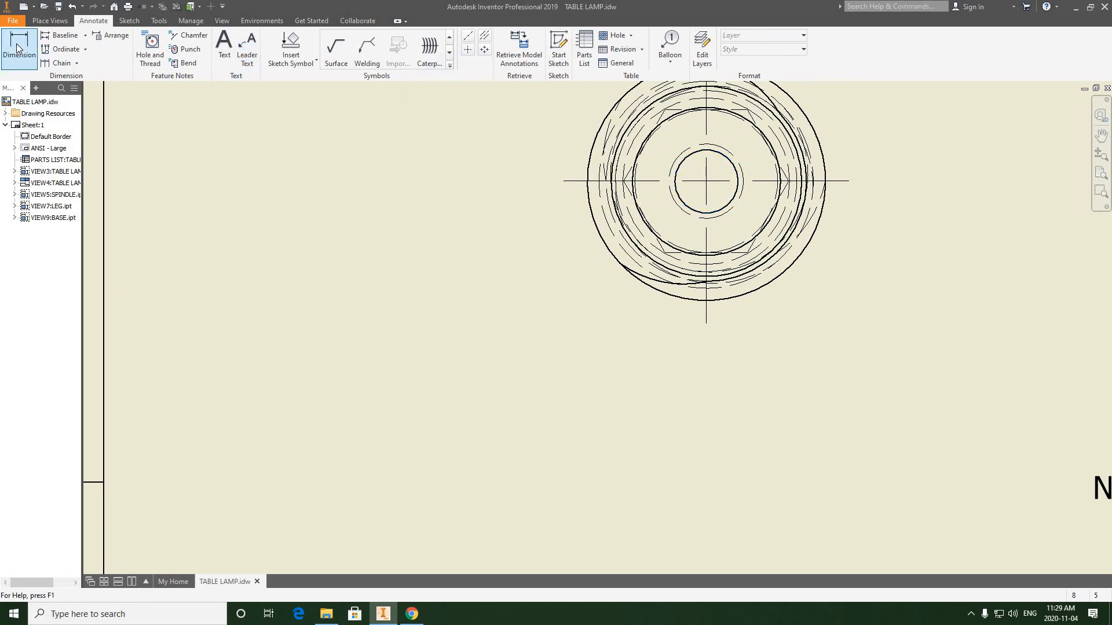
left_click(681, 205)
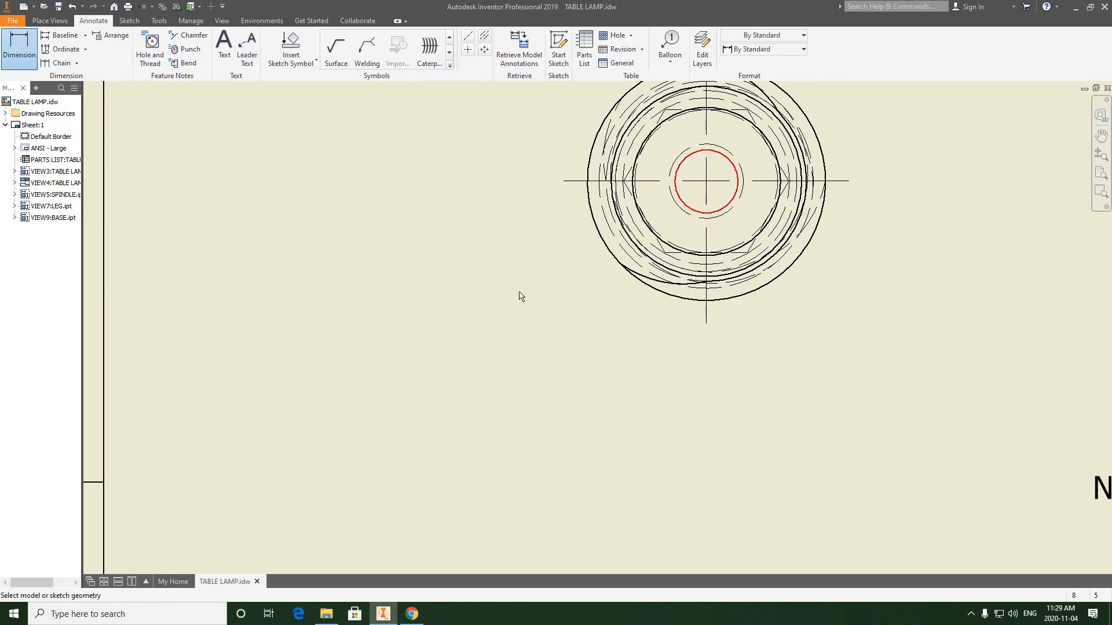
right_click(528, 232)
left_click(435, 220)
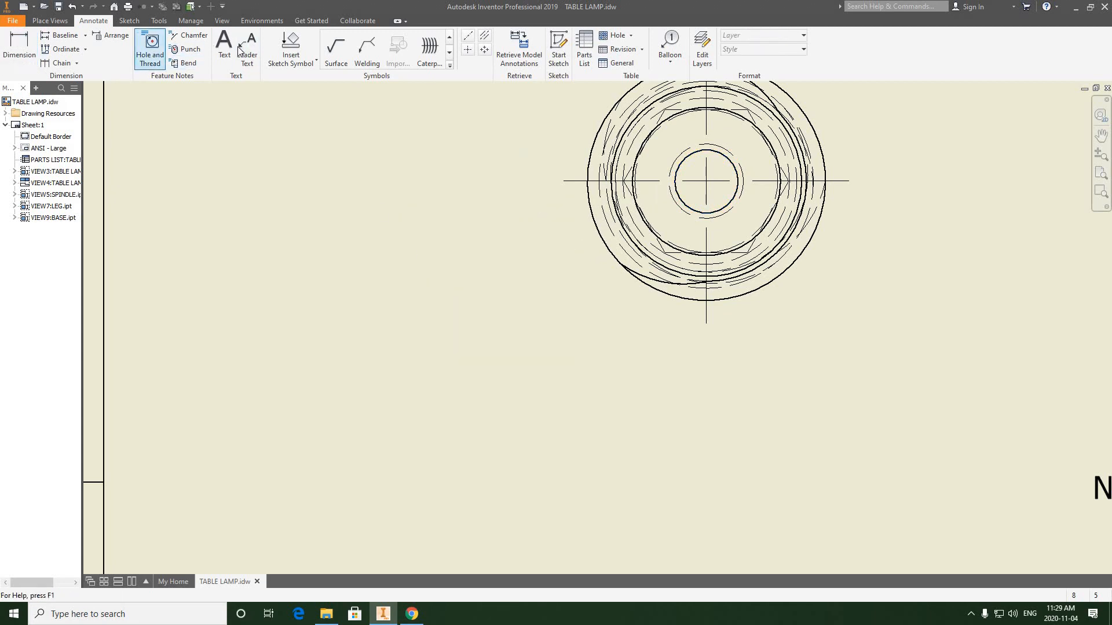
Add a Leader Text note reading Q DRILL THRU from the innermost solid circle of the spindle's end view, down and left, and finish the command.
left_click(243, 49)
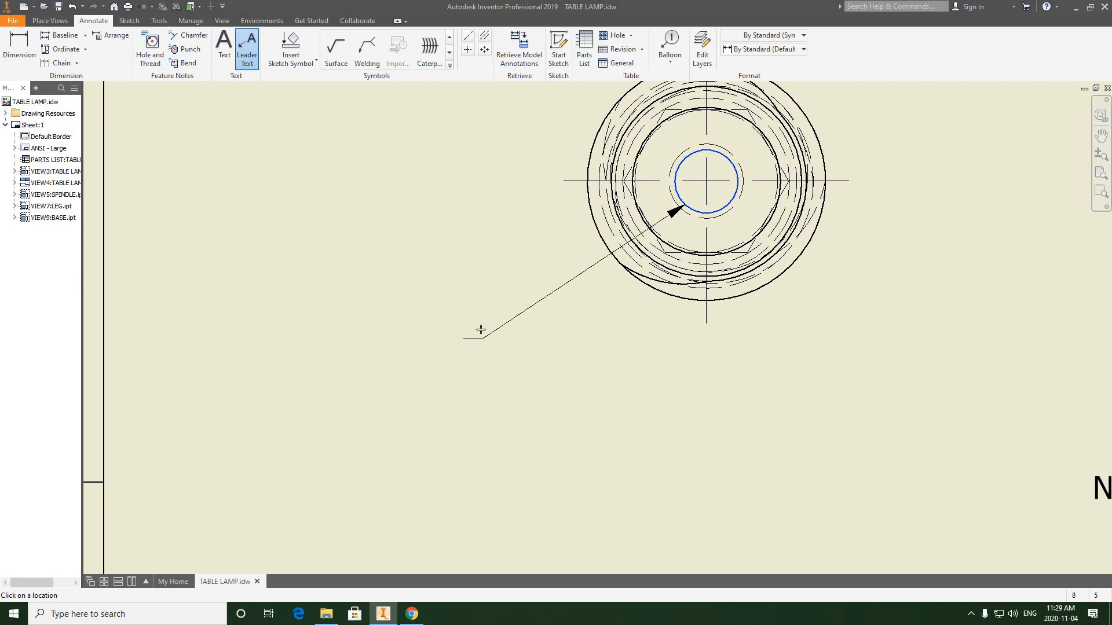
right_click(415, 332)
left_click(453, 332)
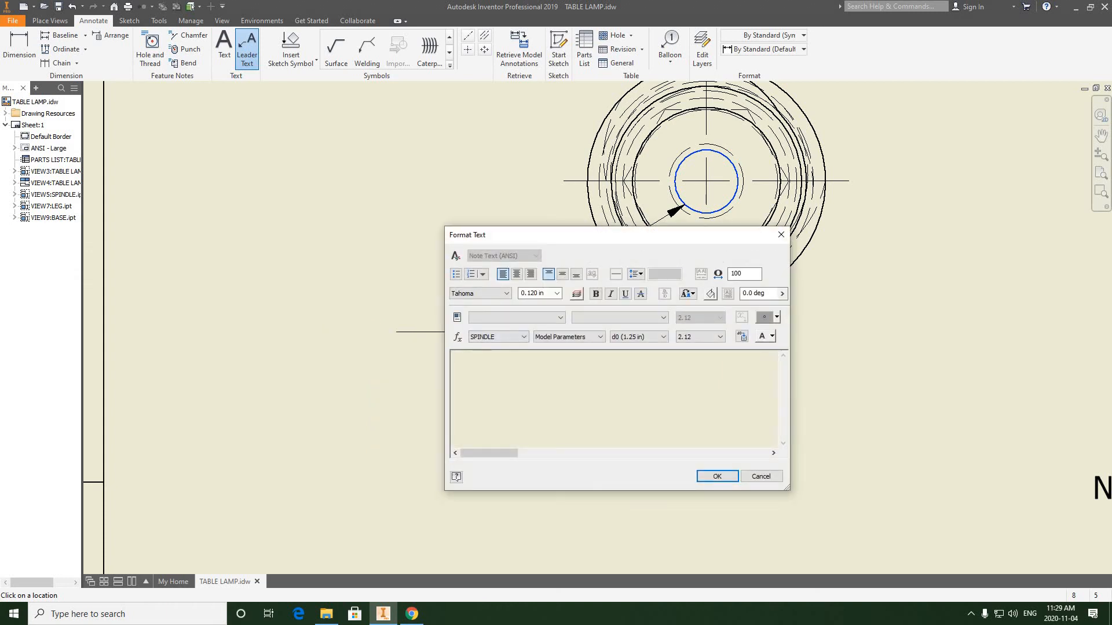
type("Q DRIL ")
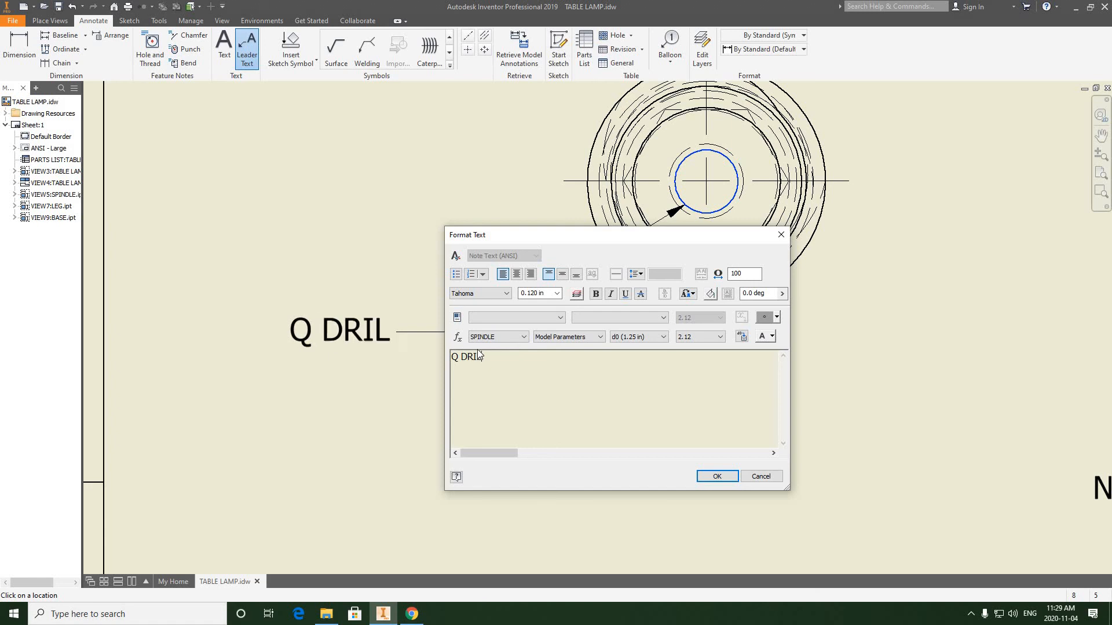
type(" THRU")
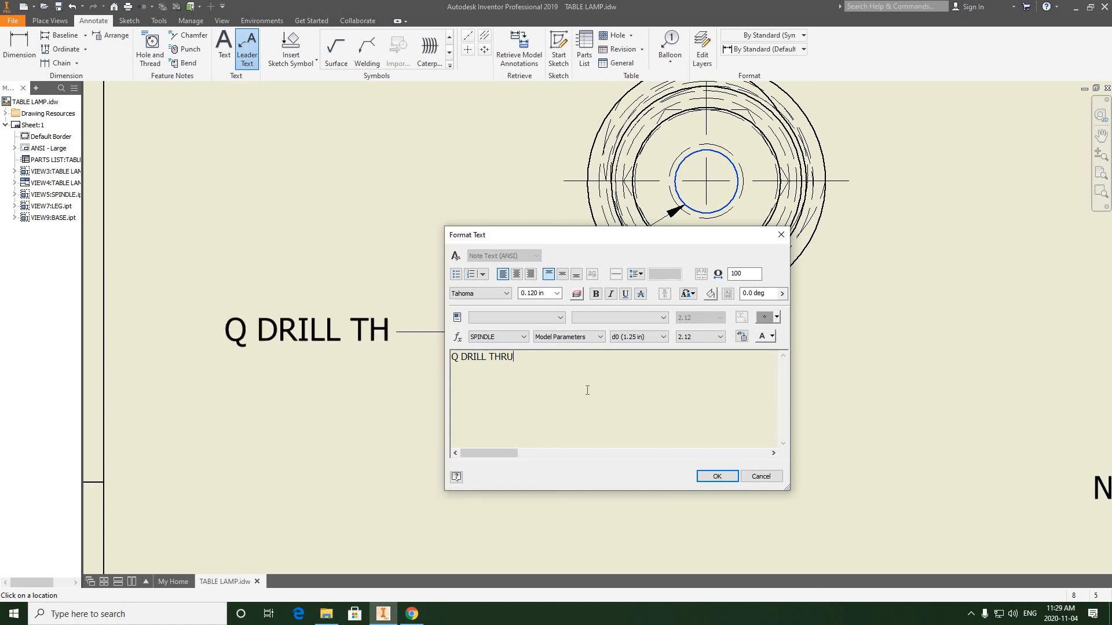
left_click(715, 476)
scroll(573, 331, "down", 5)
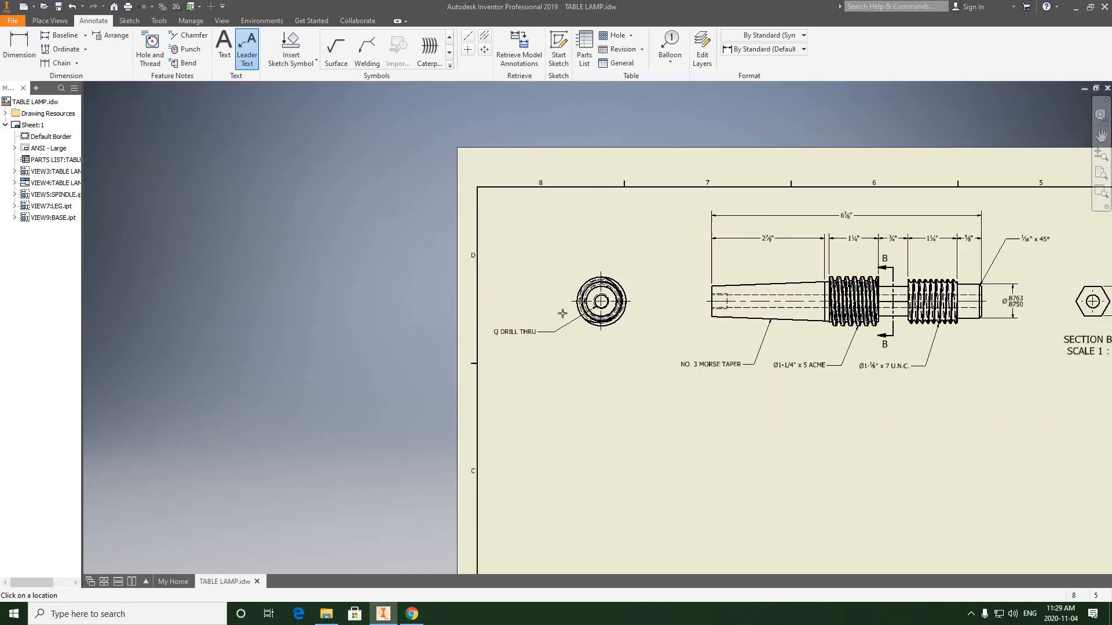
right_click(547, 255)
left_click(480, 258)
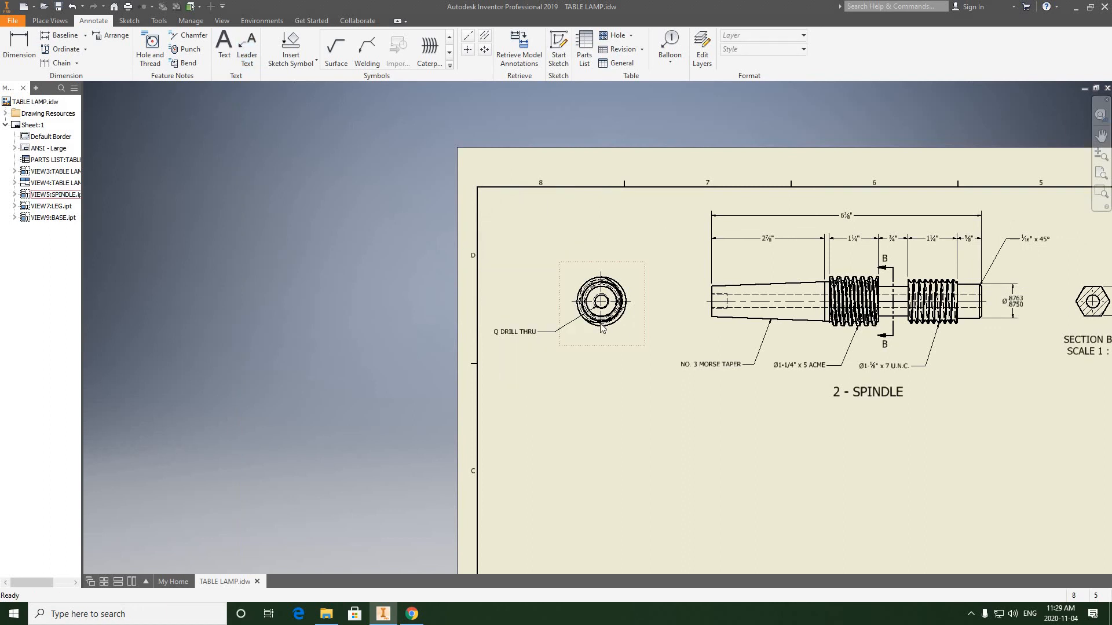